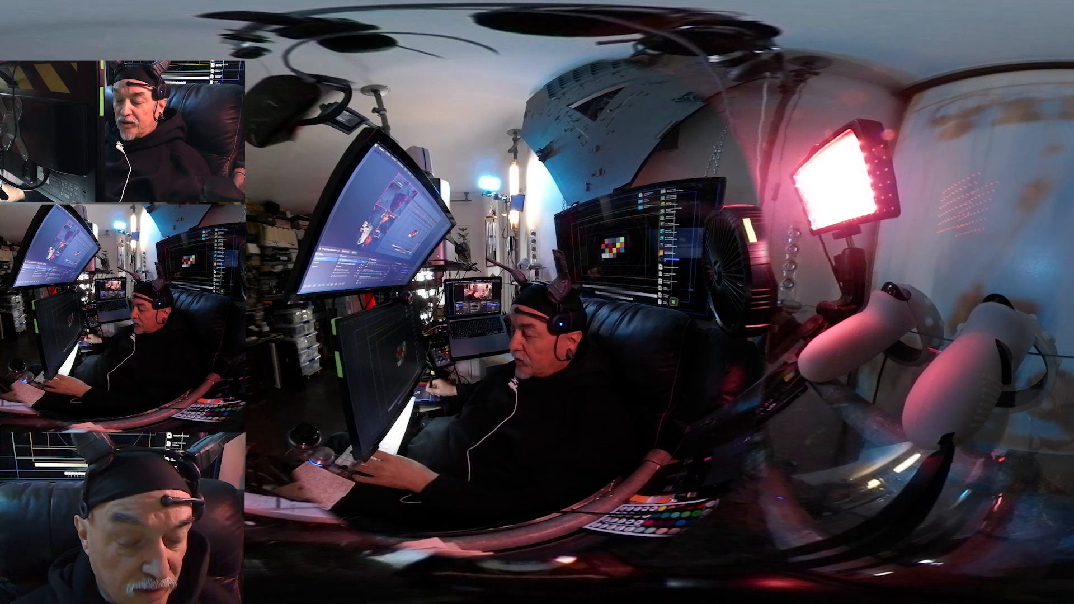
- Switch to Google Chrome and browse the existing avatars for each app on the Ready Player Me avatars page
key(super+Tab)
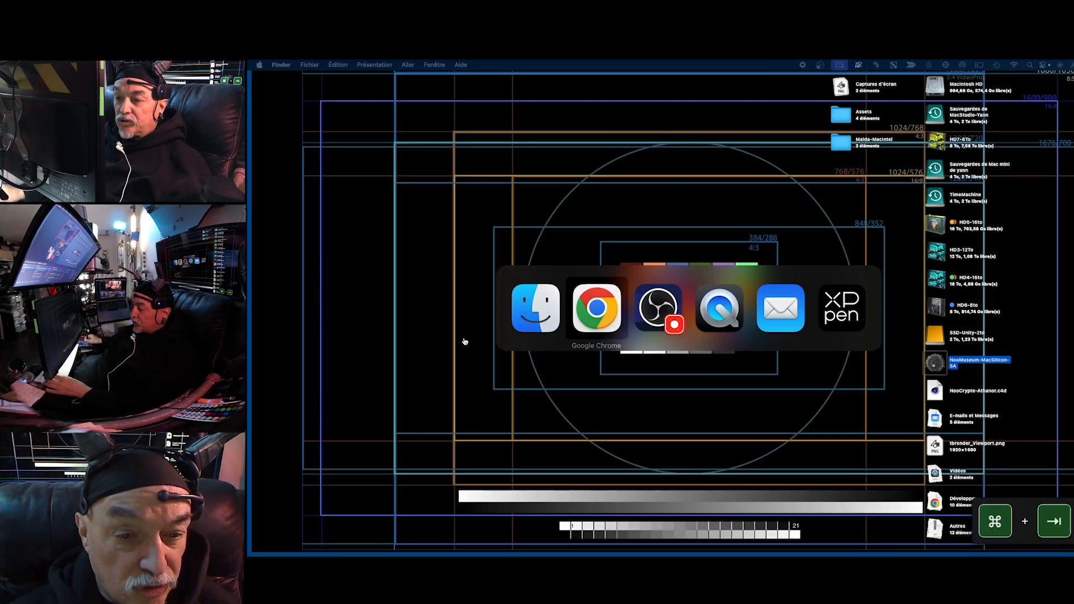
key(super+Tab)
key(super+Tab)
key(super+Tab)
key(super+Tab)
key(super+Tab)
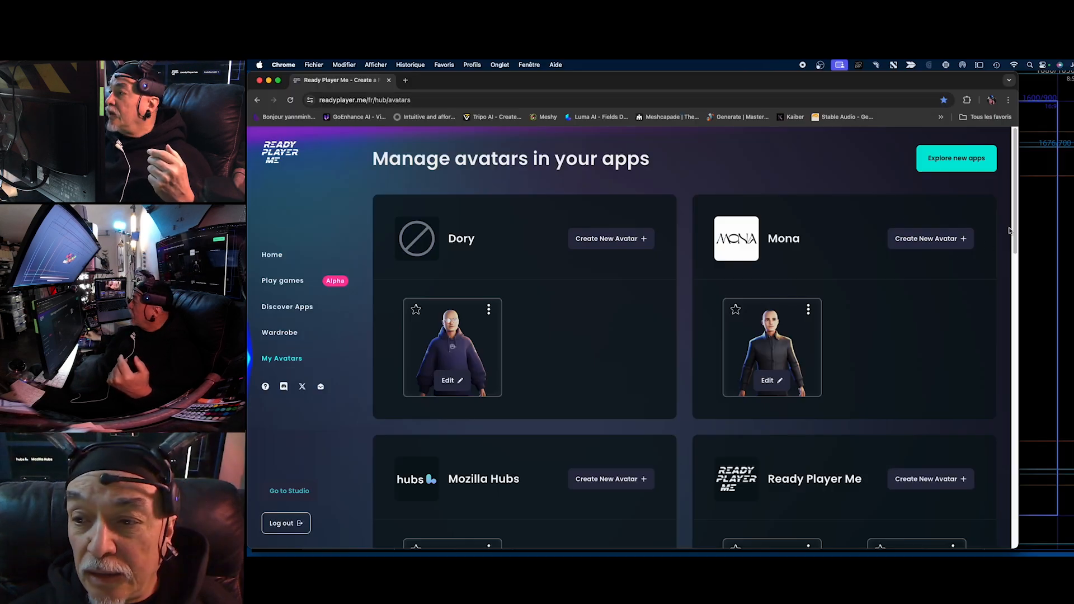
drag(1013, 232, 989, 490)
scroll(989, 490, down, 2)
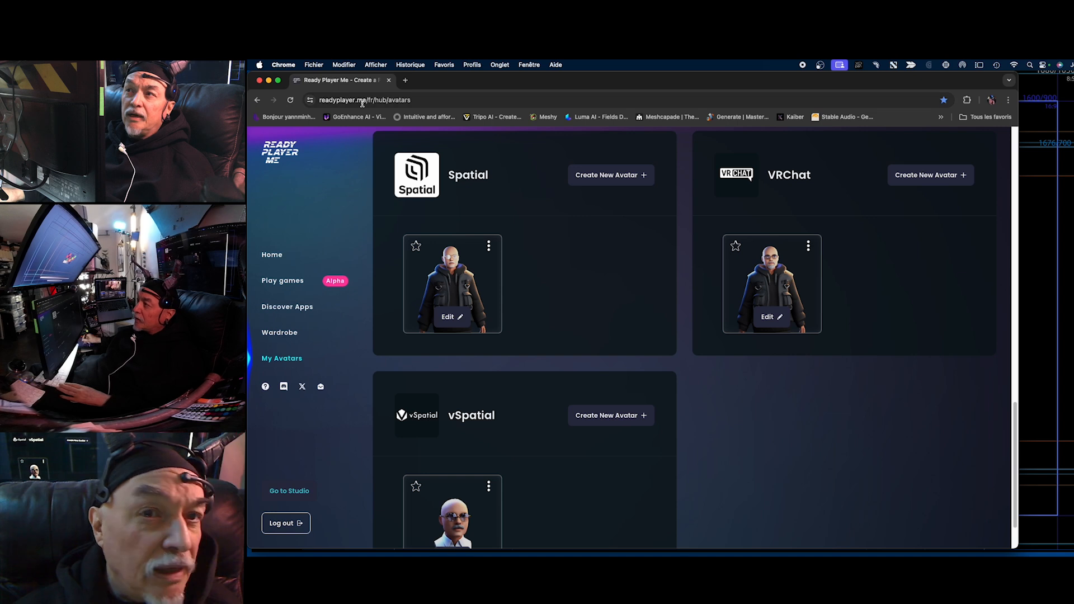
- Launch Cursor Pro so that a highlight ring surrounds the mouse pointer
click(876, 66)
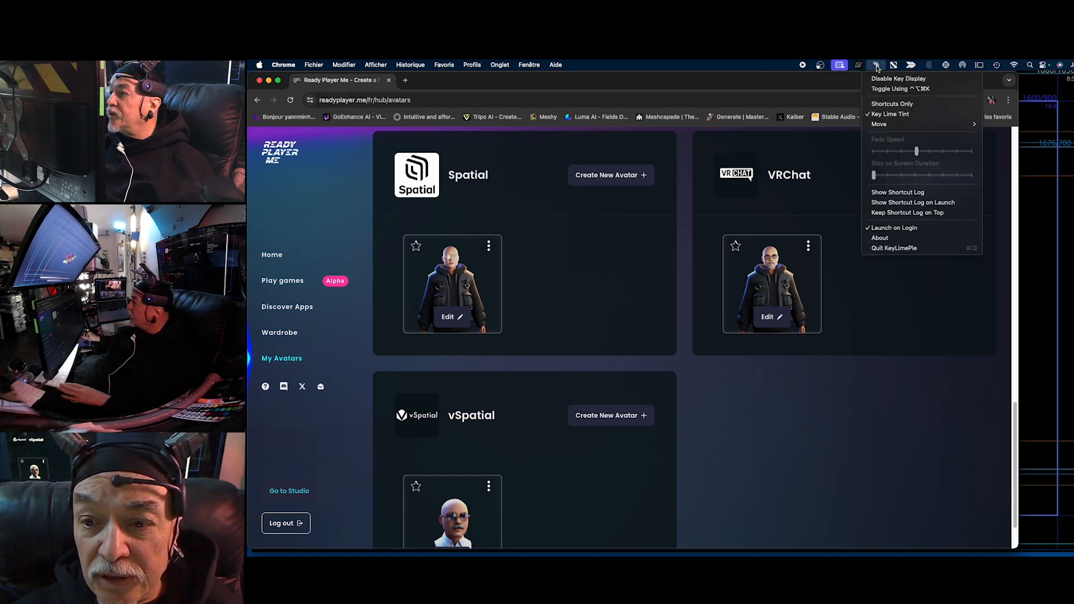
click(876, 65)
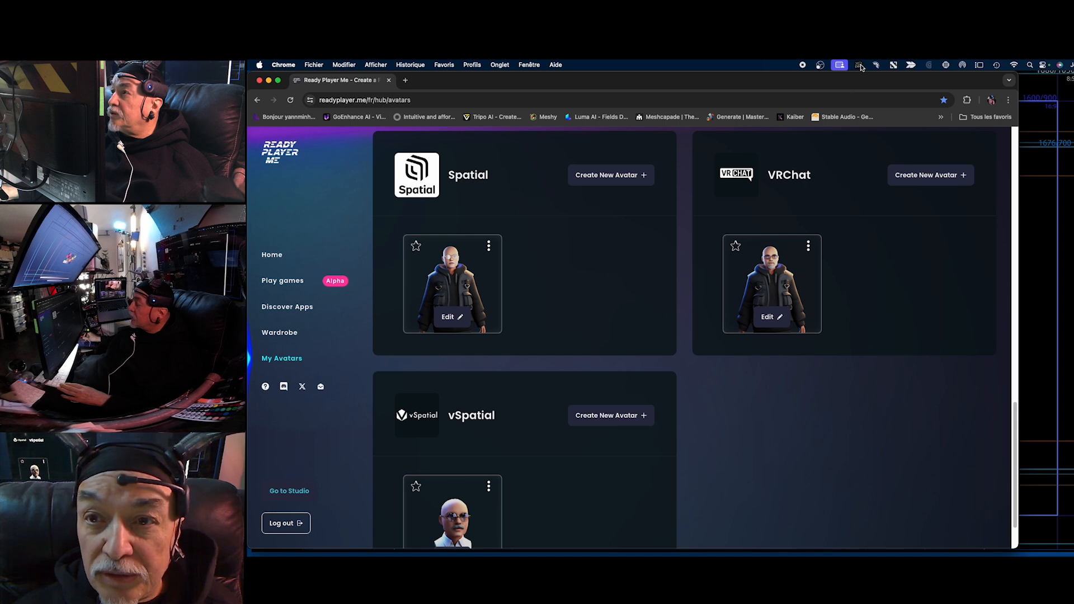
mouse_move(250, 130)
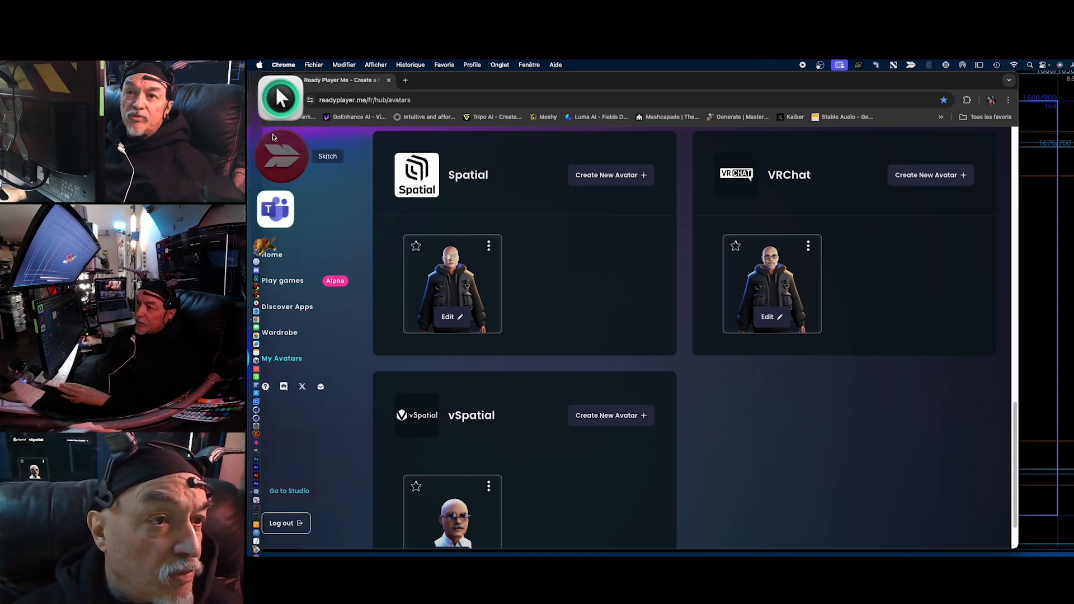
right_click(273, 138)
click(279, 107)
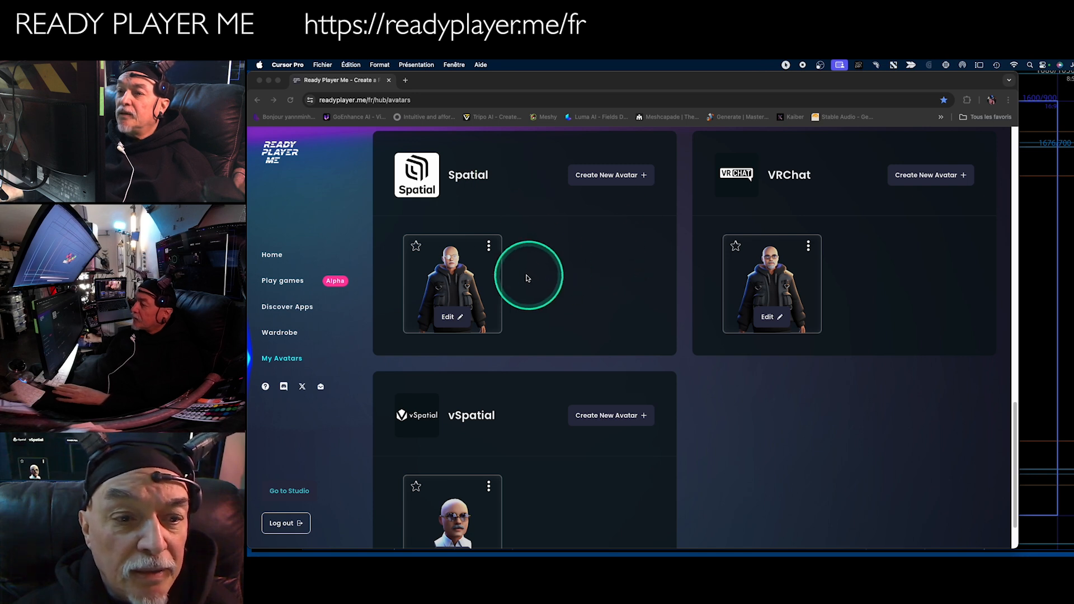
key(ctrl)
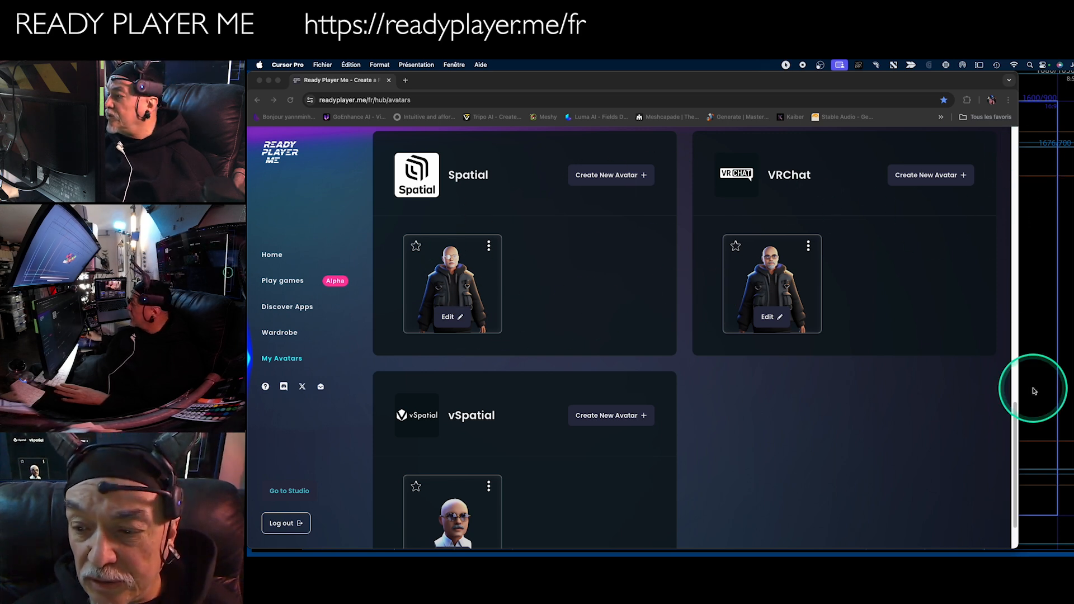
- Return to the Ready Player Me page and start creating a completely new avatar for Spatial
click(1015, 409)
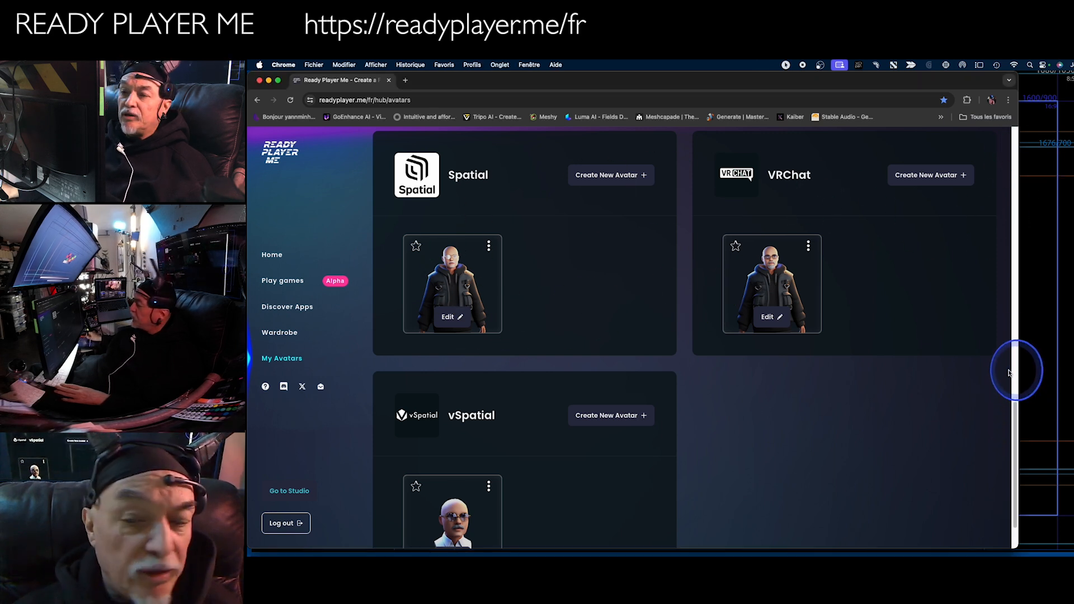
drag(1014, 408, 1006, 385)
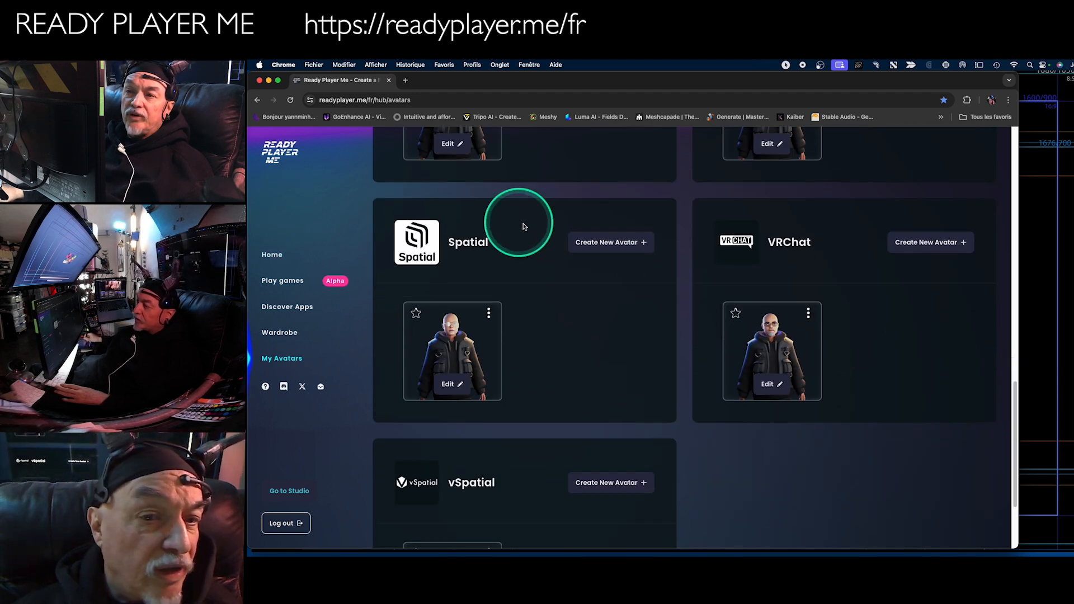
click(624, 242)
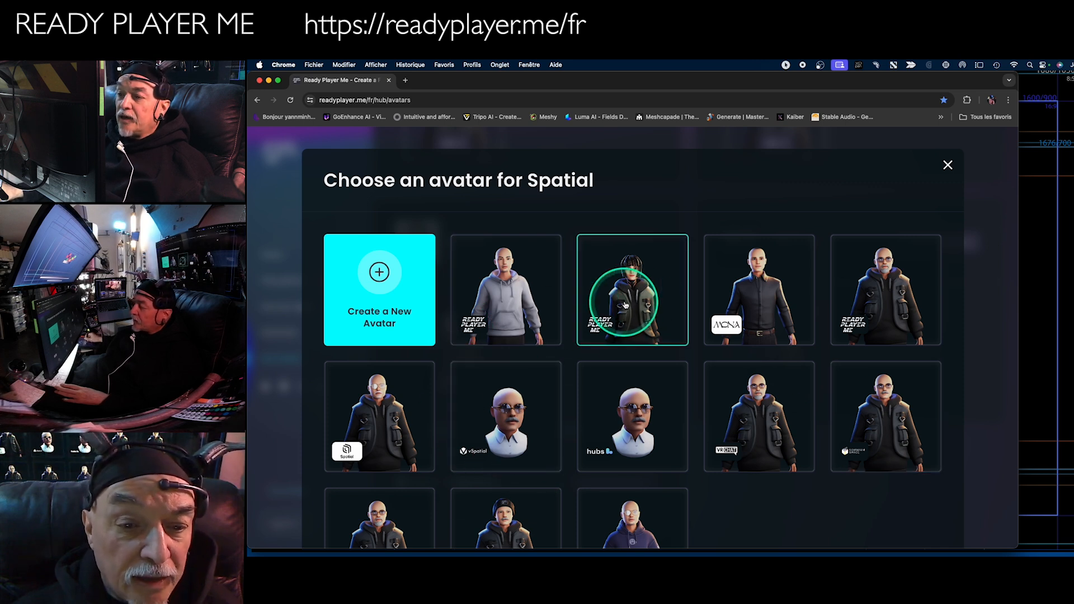
click(378, 274)
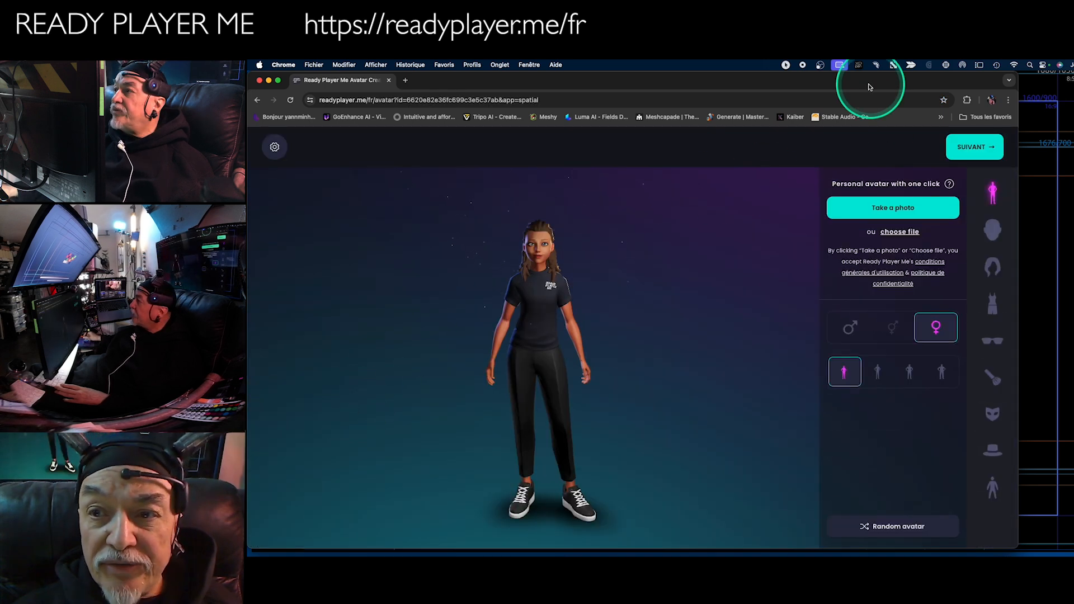
- Reposition and widen the browser window so the avatar editor gets more room
drag(857, 85, 898, 85)
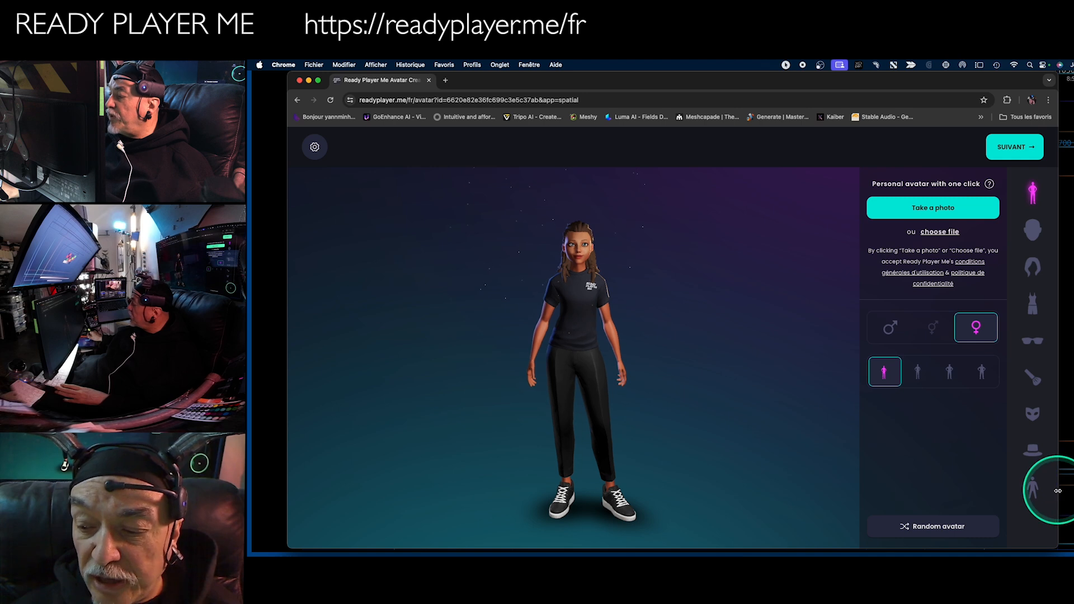
drag(1058, 493, 1073, 492)
drag(648, 80, 628, 76)
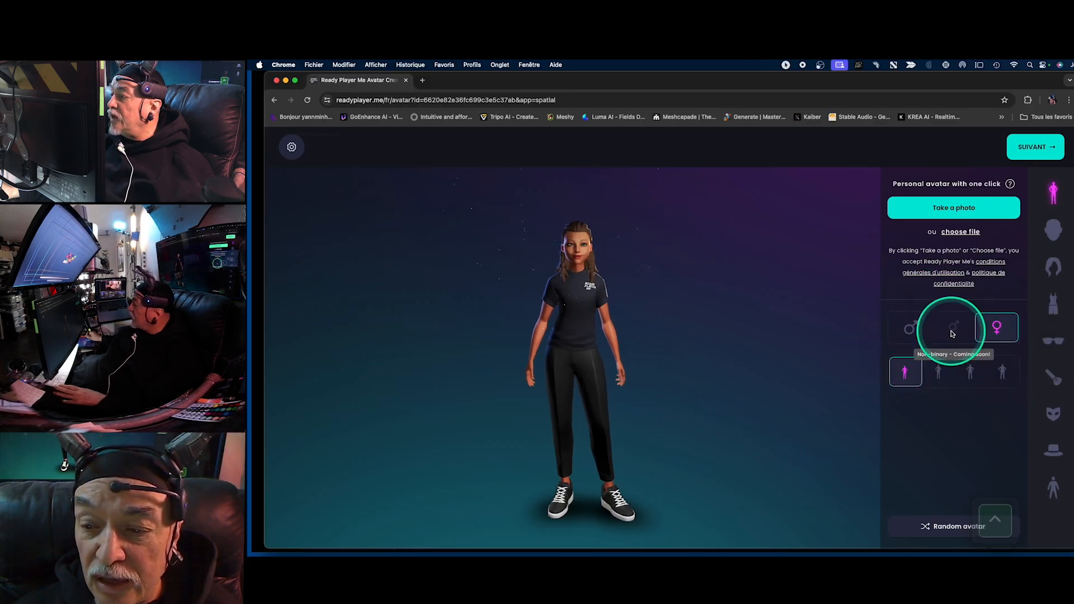
- Try the male version of the avatar and switch back to female, accepting the loss of changes
click(909, 329)
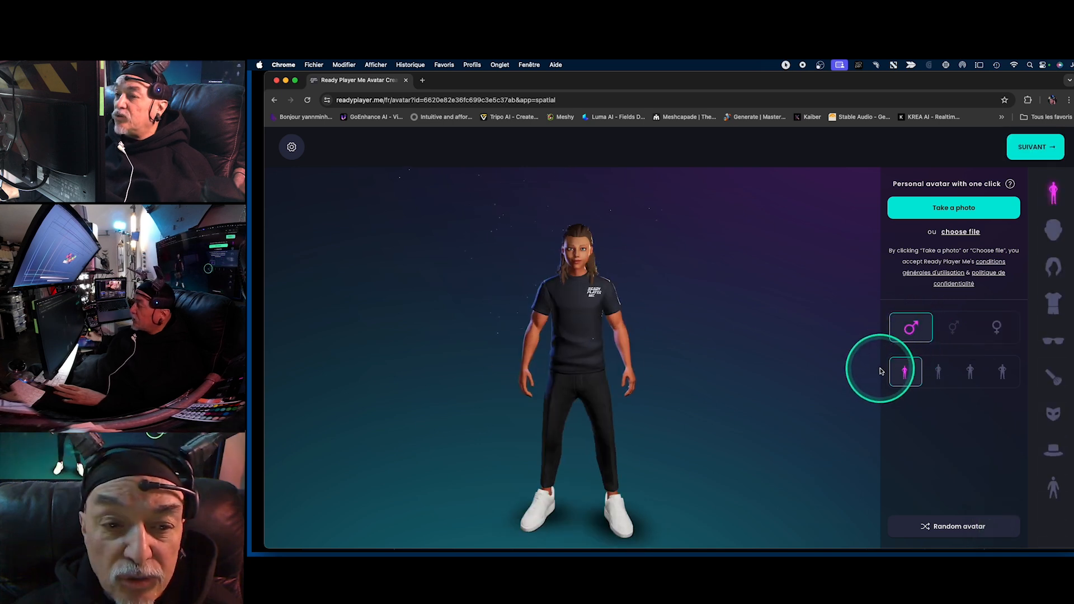
key(ctrl)
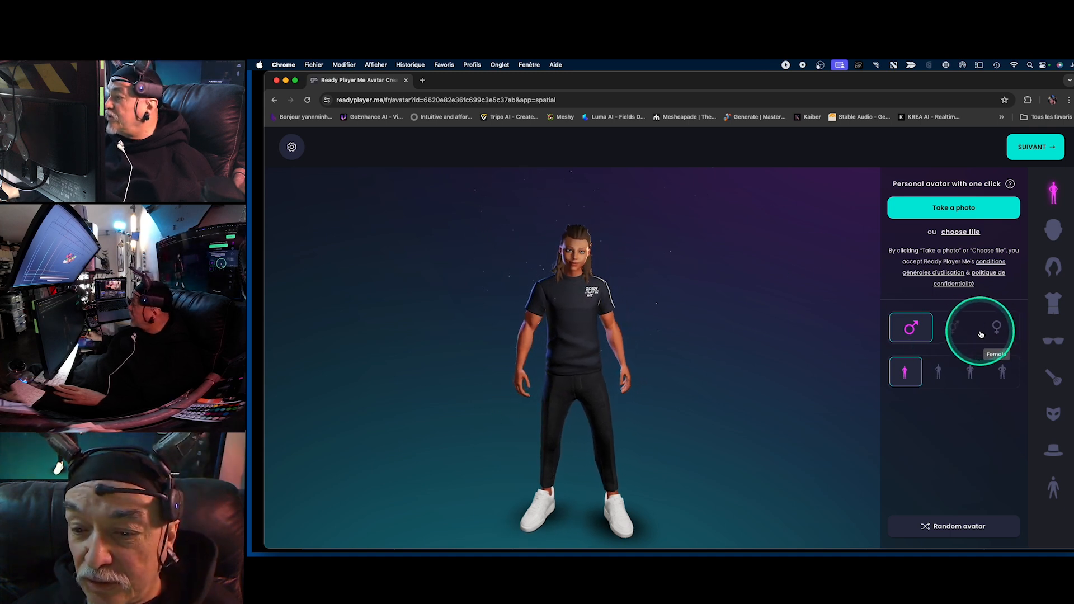
click(997, 326)
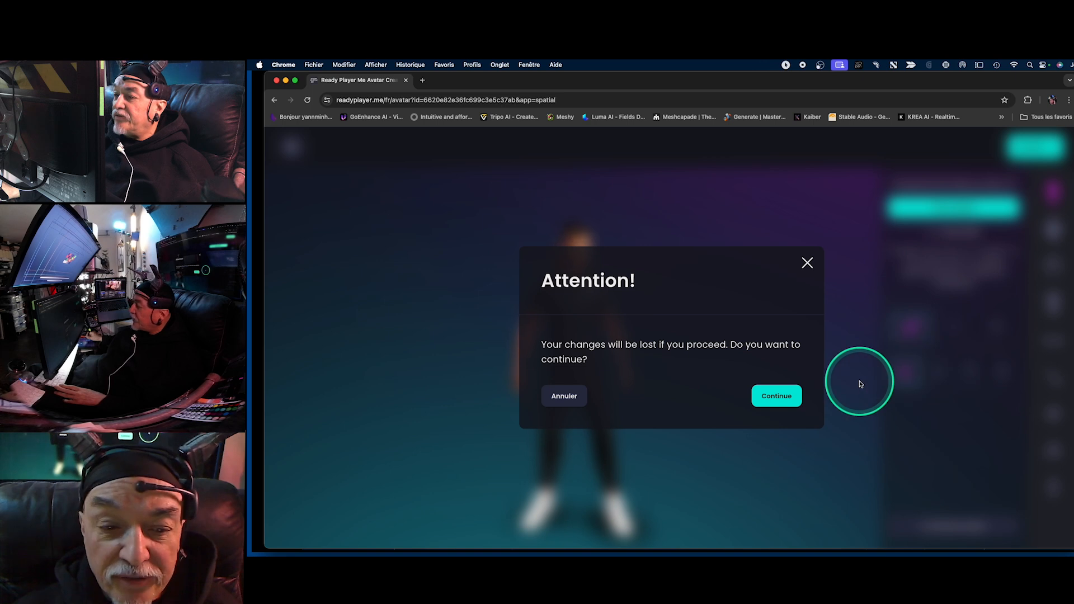
click(772, 394)
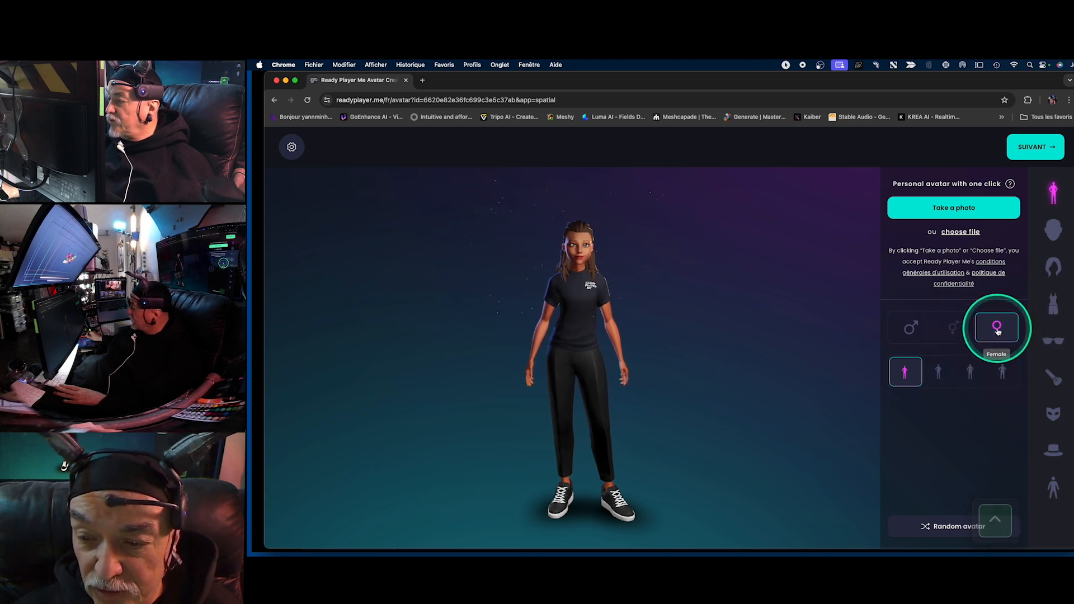
- Try the second and the widest body shapes on the female avatar and return to the first, slimmest one
click(940, 372)
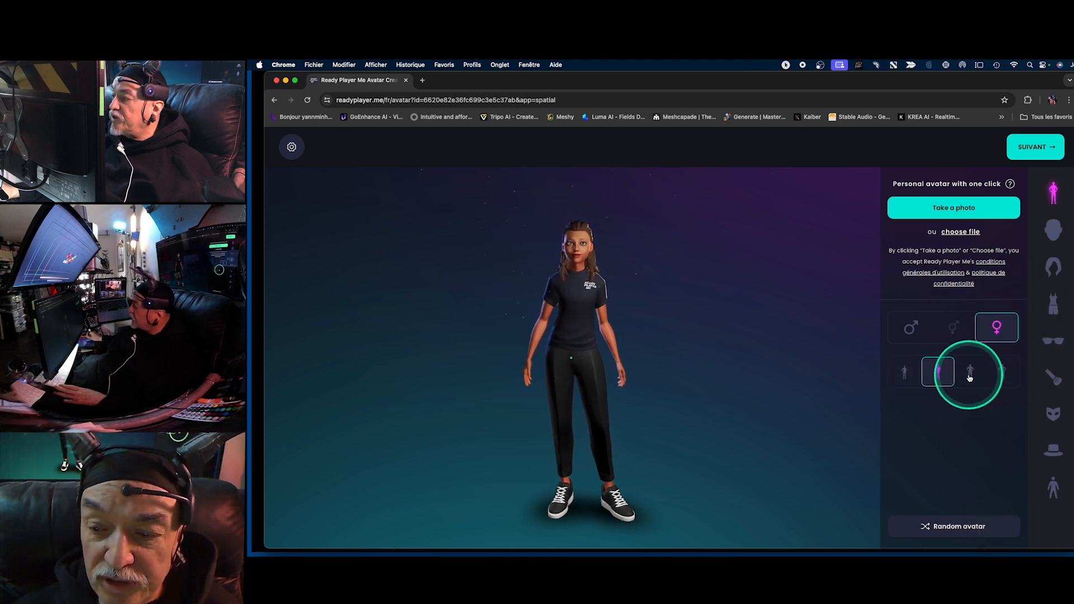
click(1000, 371)
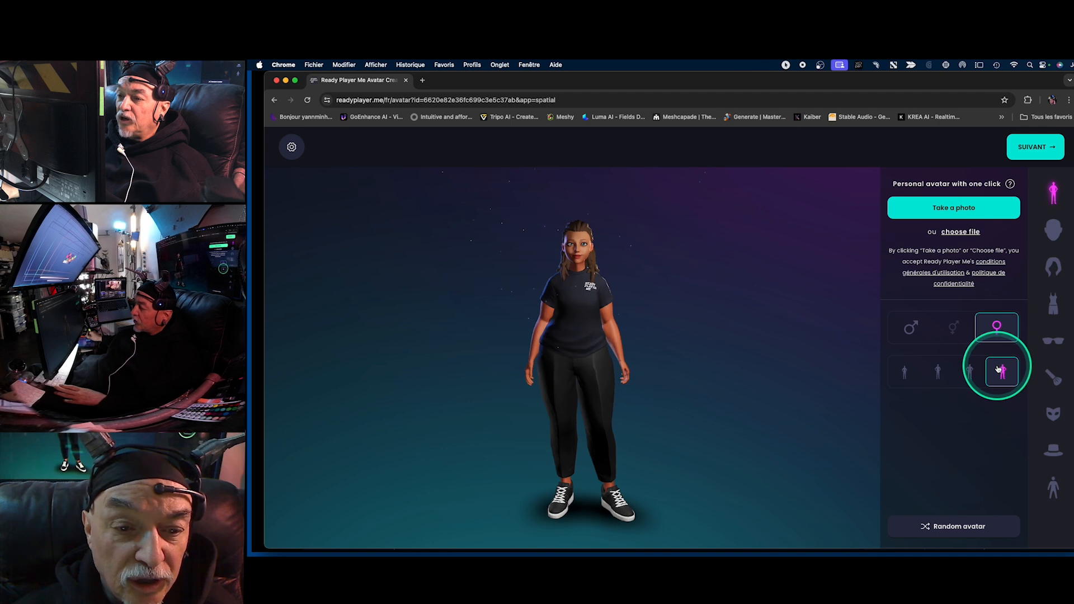
click(915, 377)
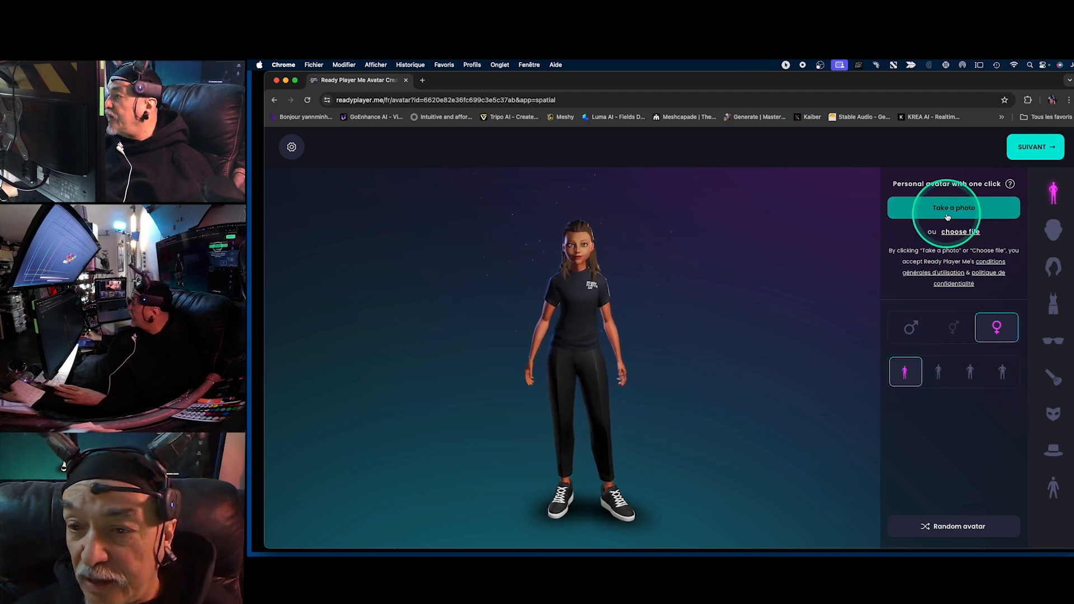
- Give the face the first skin tone in the third row and, after trying several face shapes, apply the last one
click(1052, 233)
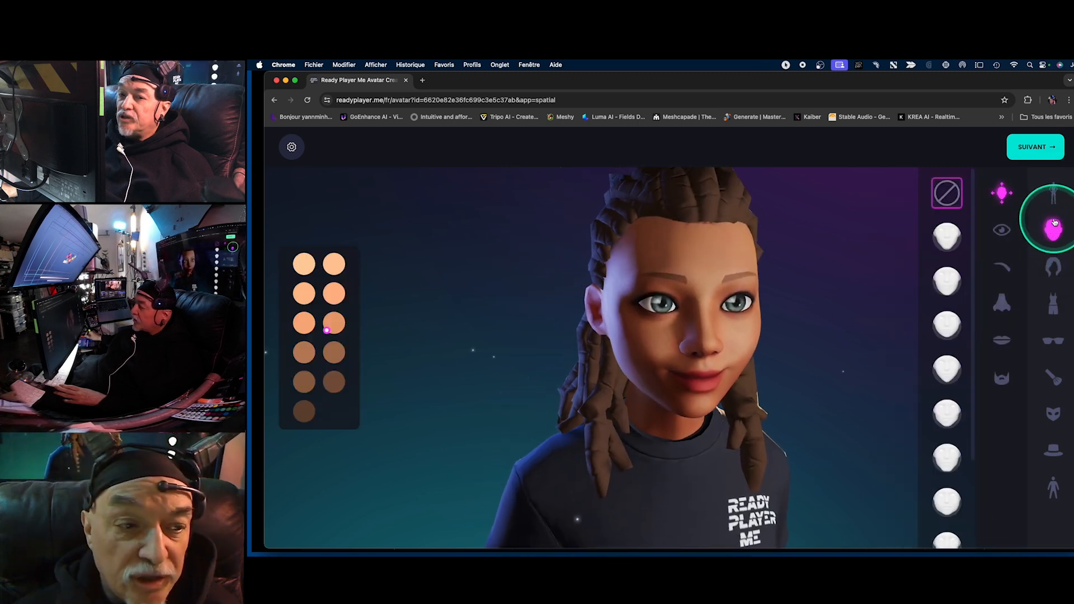
click(304, 323)
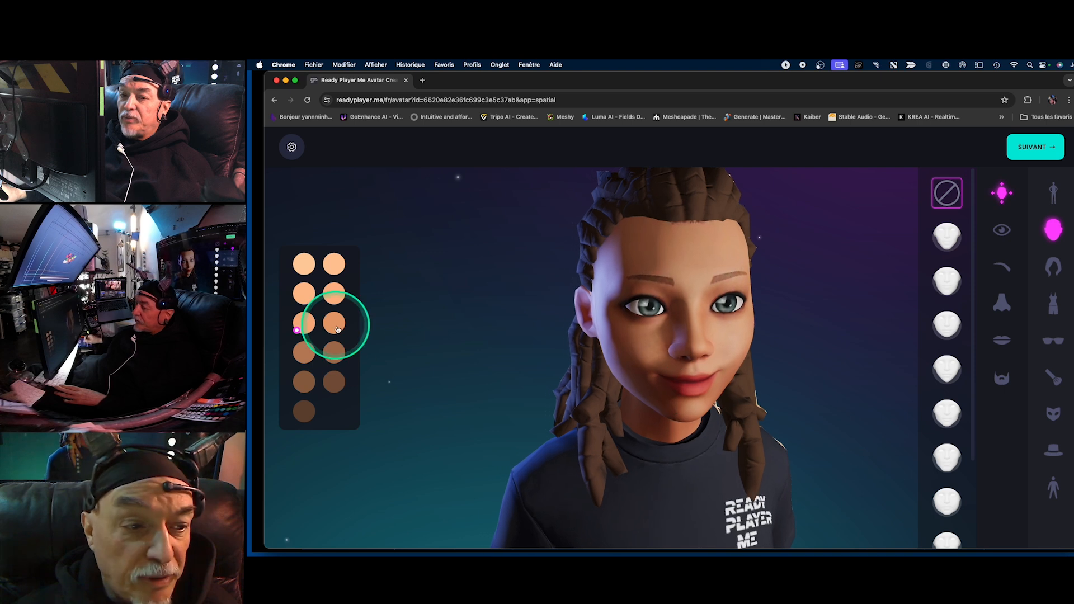
click(949, 242)
click(945, 415)
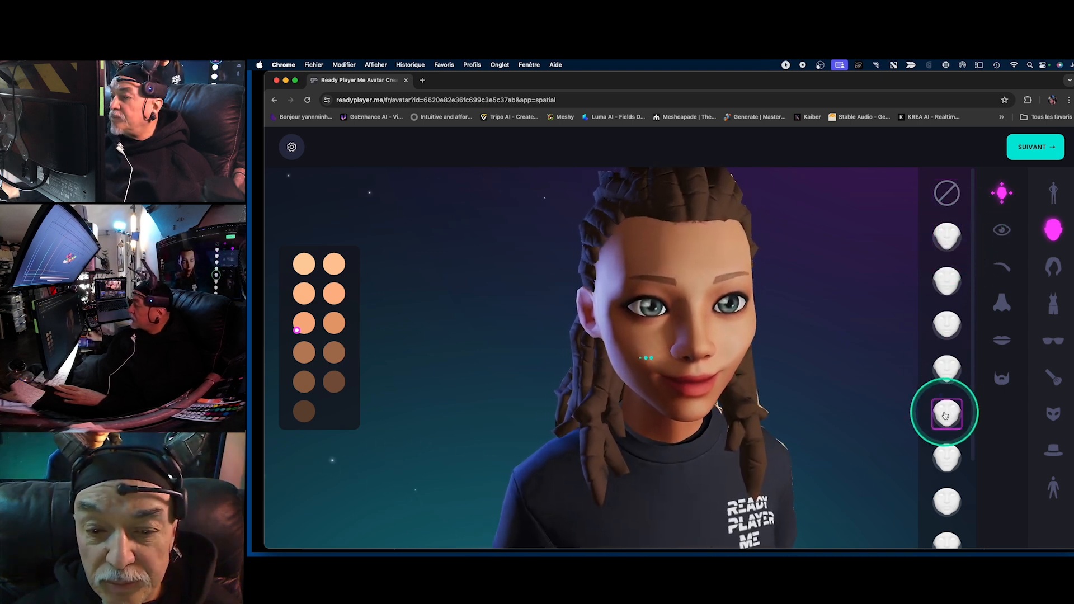
click(945, 459)
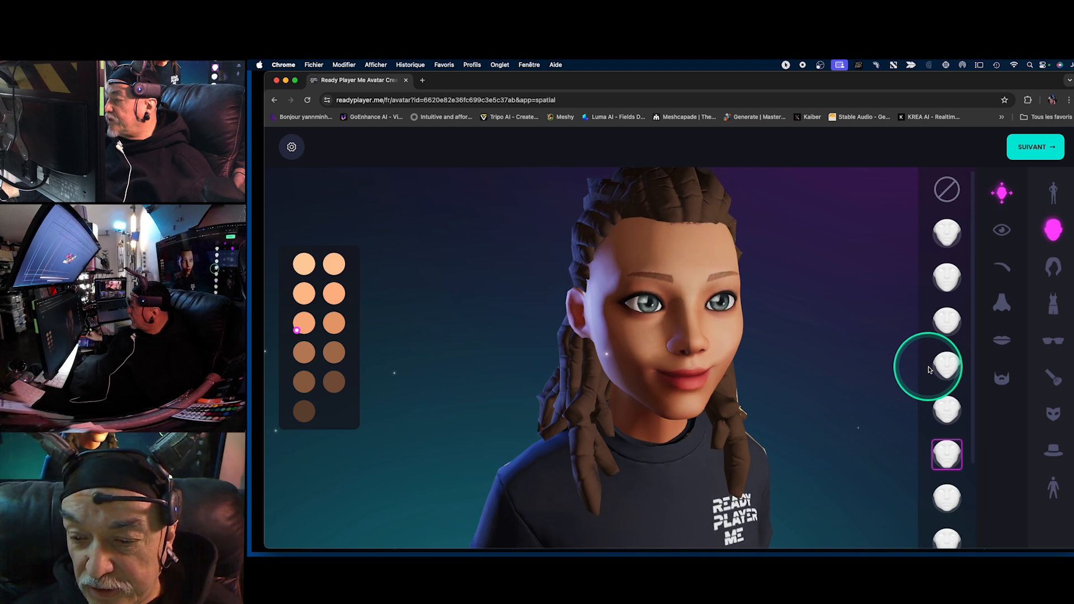
scroll(940, 403, down, 2)
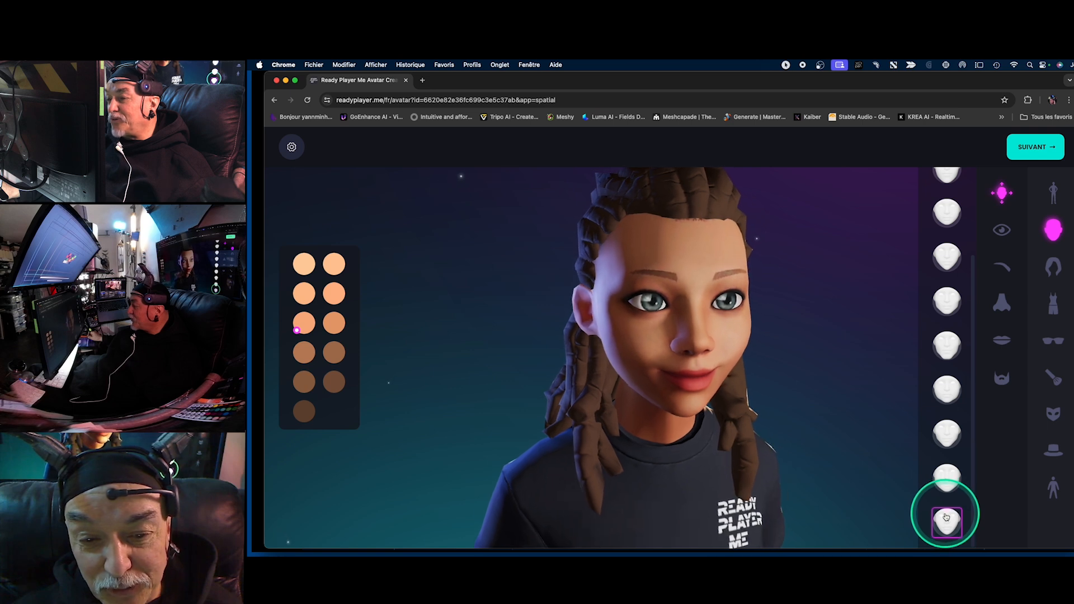
- Compare several eye shapes on the avatar and apply the last one in the list
click(1000, 232)
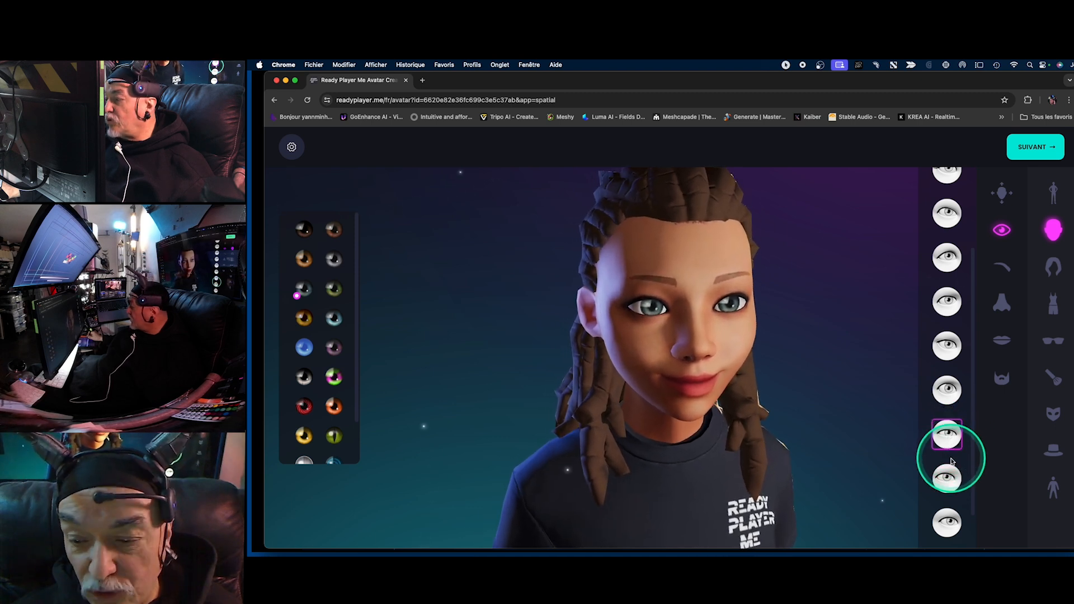
click(948, 521)
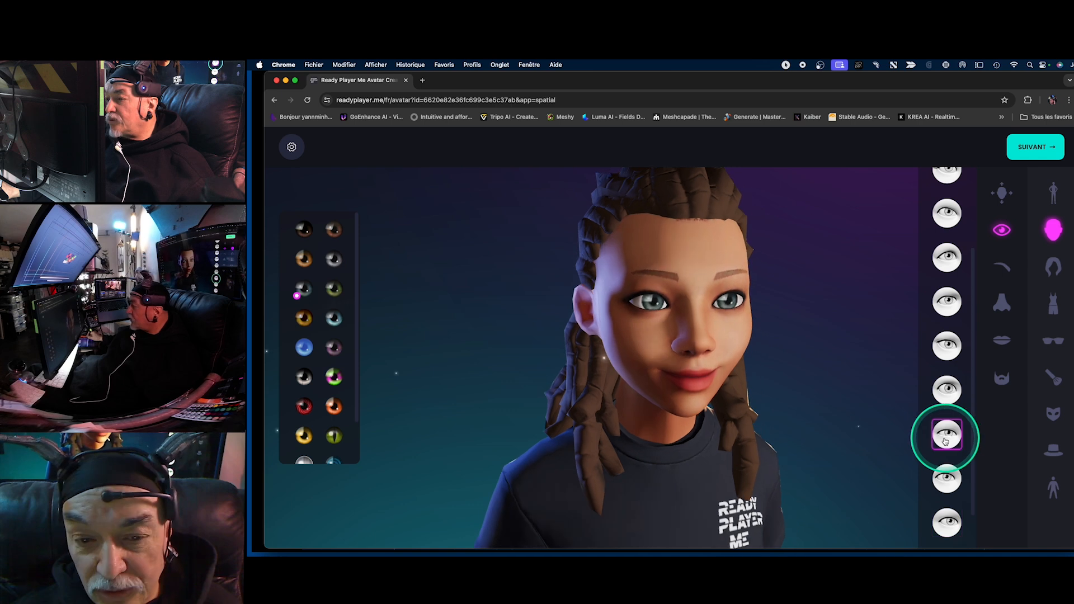
scroll(947, 456, down, 2)
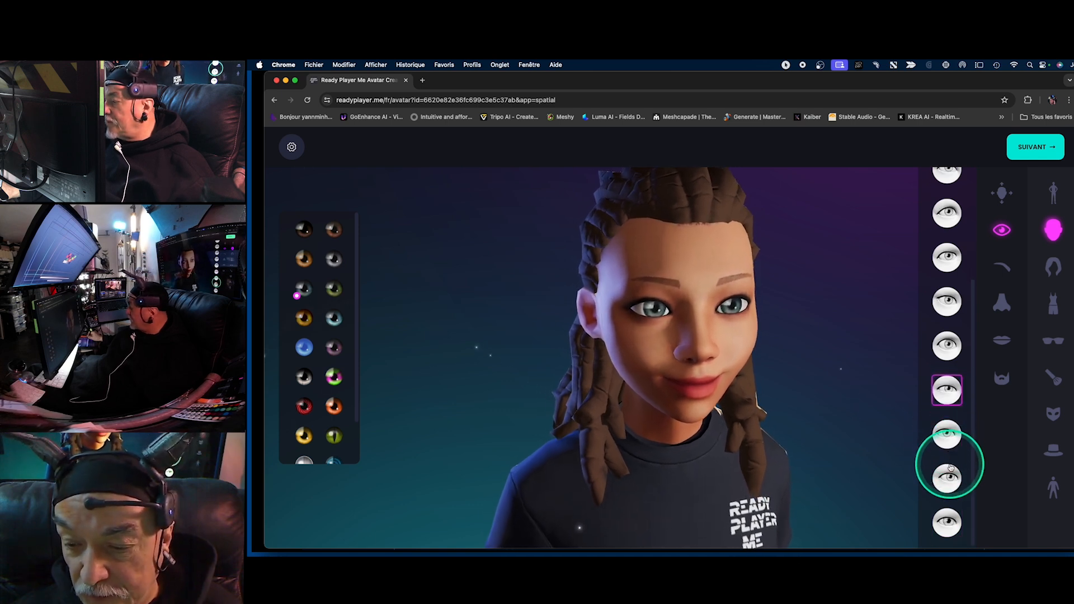
click(951, 515)
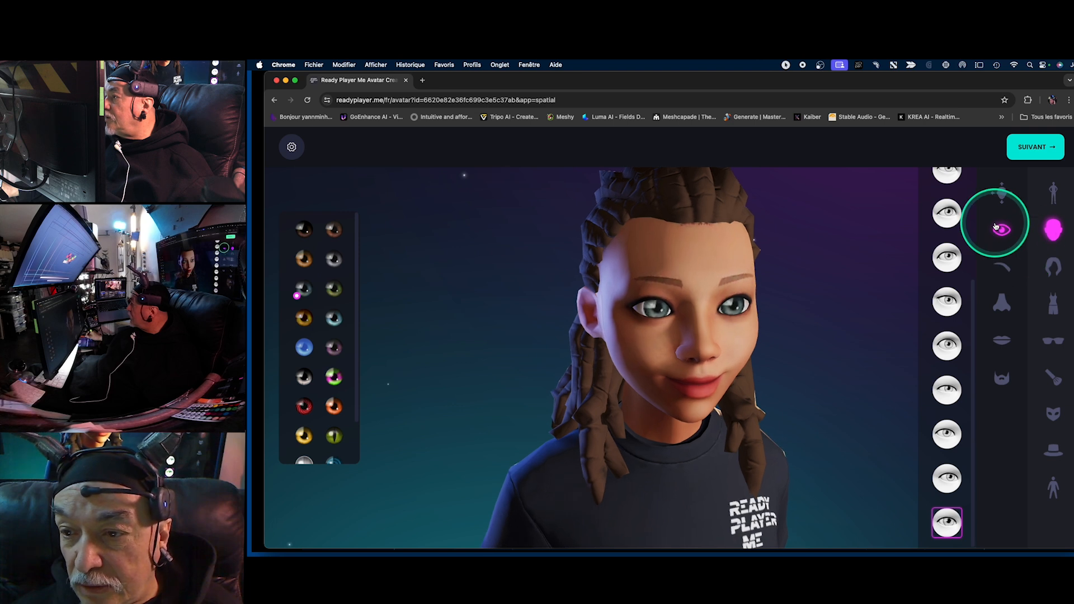
- Apply a darker, more defined eyebrow style to the avatar and try several nose shapes, keeping a narrow one
click(1004, 272)
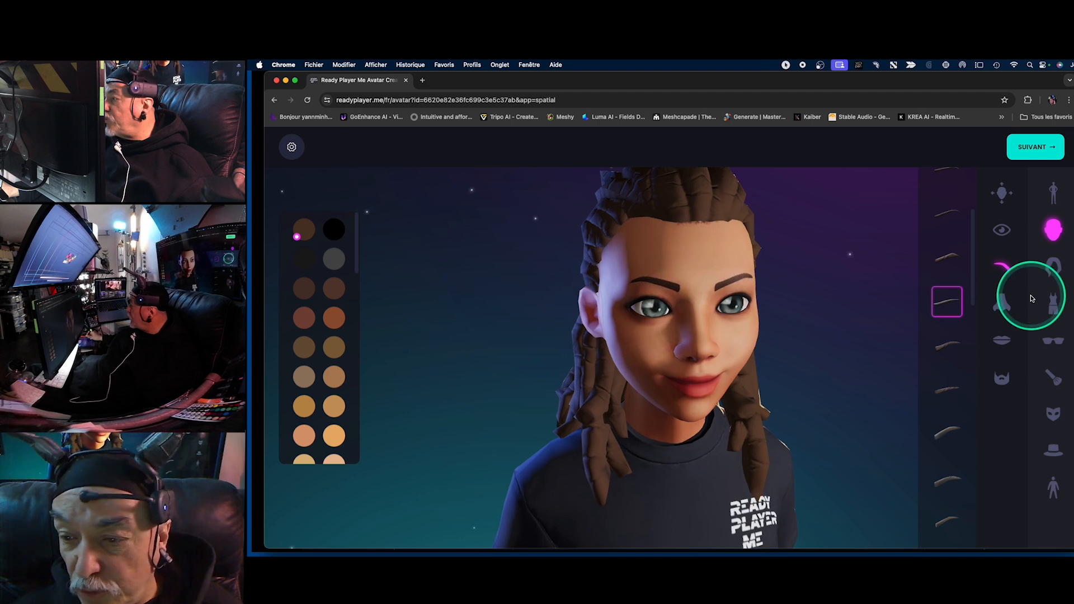
click(1007, 304)
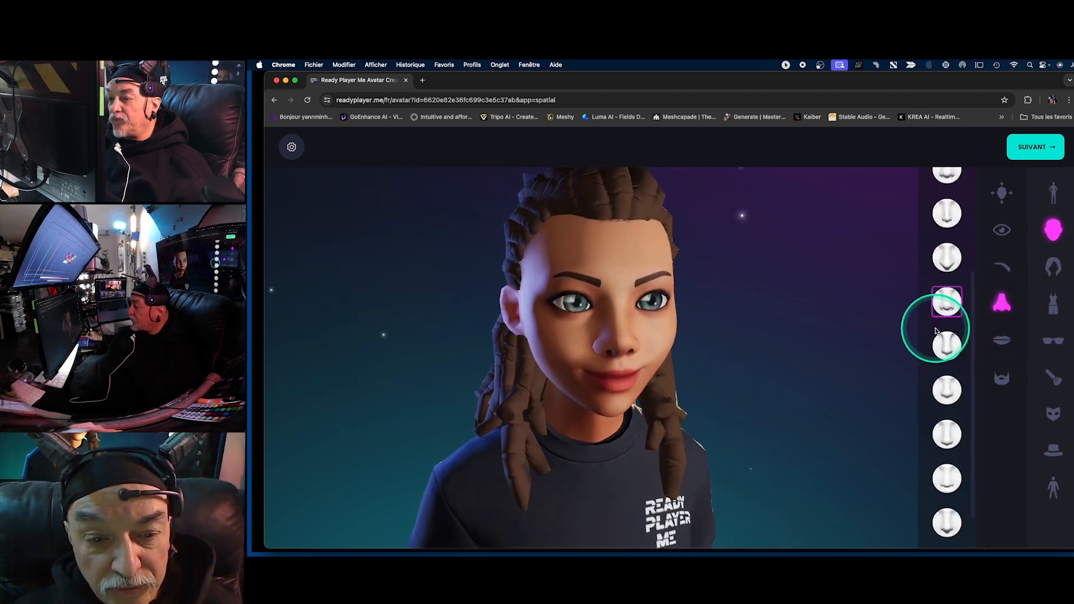
click(944, 478)
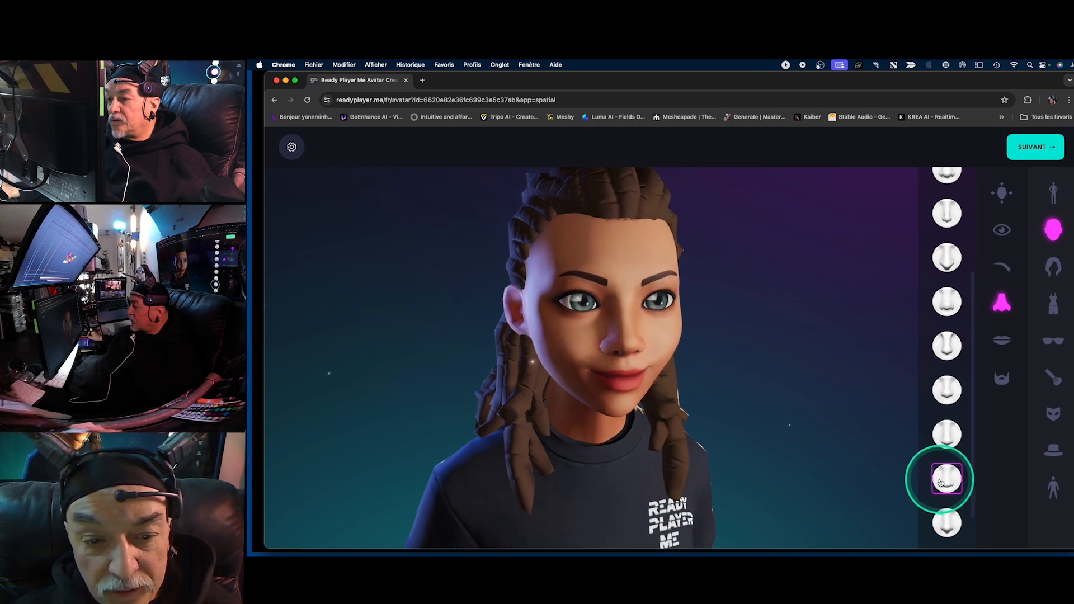
click(947, 219)
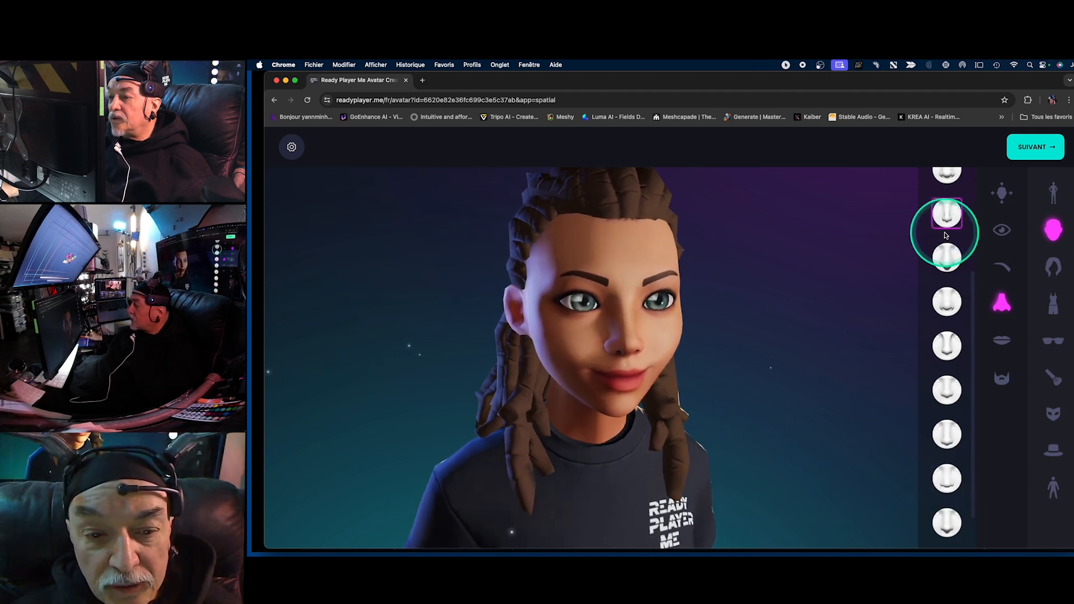
- Try several mouth shapes on the avatar and apply the fifth one in the list
click(1002, 338)
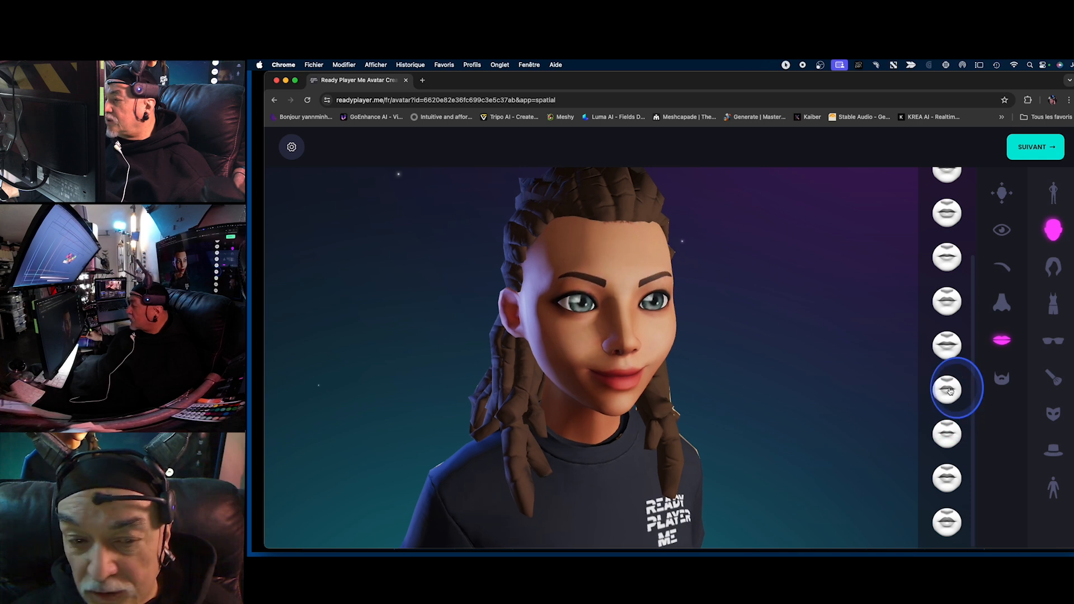
click(946, 476)
scroll(954, 269, up, 5)
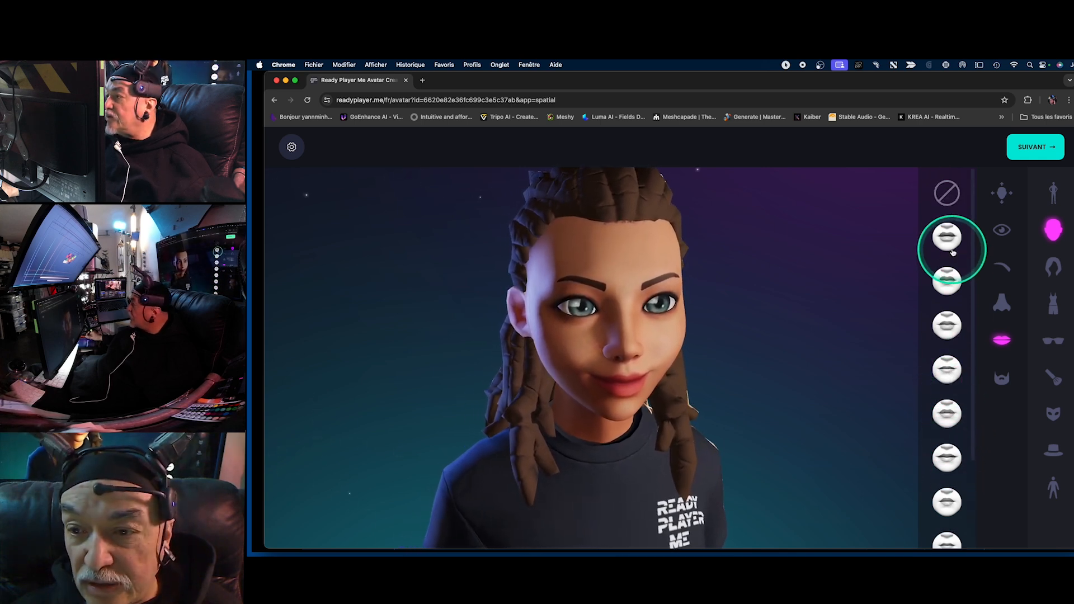
click(947, 239)
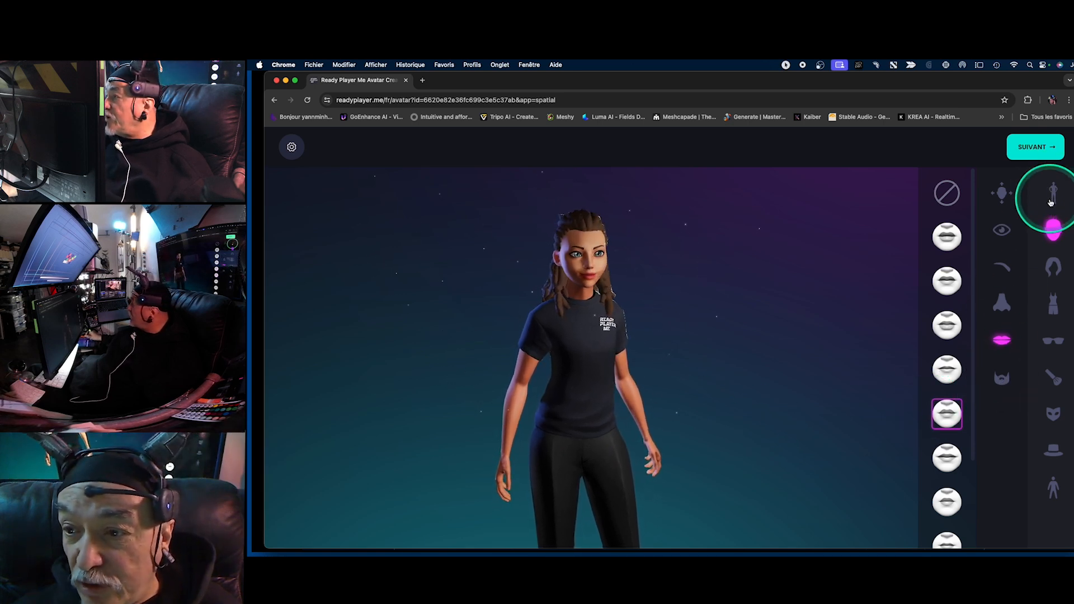
- Try the tall cone, cropped and bob hairstyles, and apply the short hairstyle at the end of the sixth row
click(1054, 268)
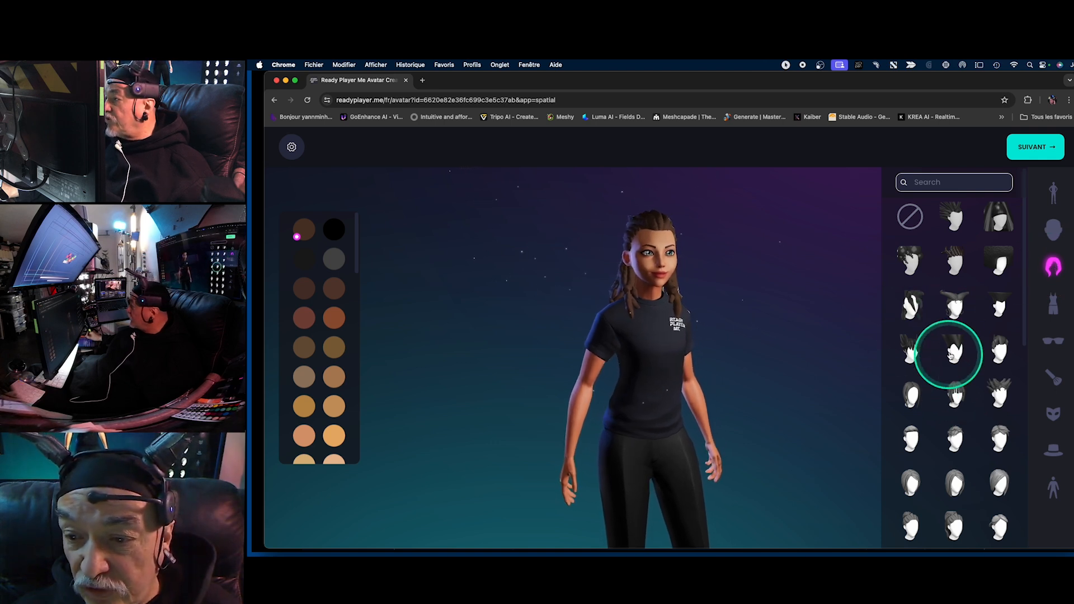
click(958, 348)
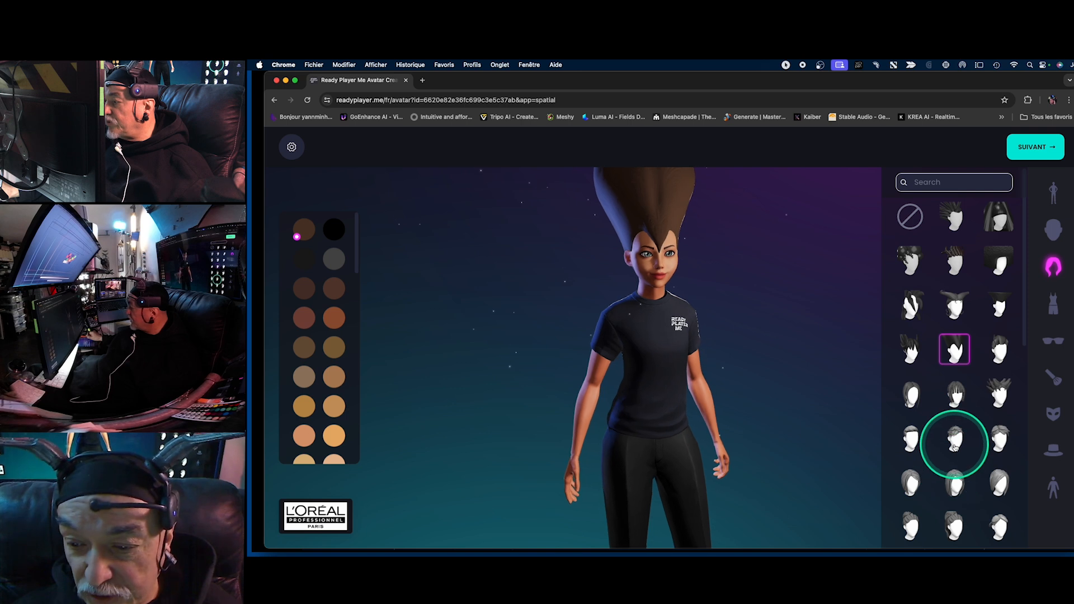
click(953, 442)
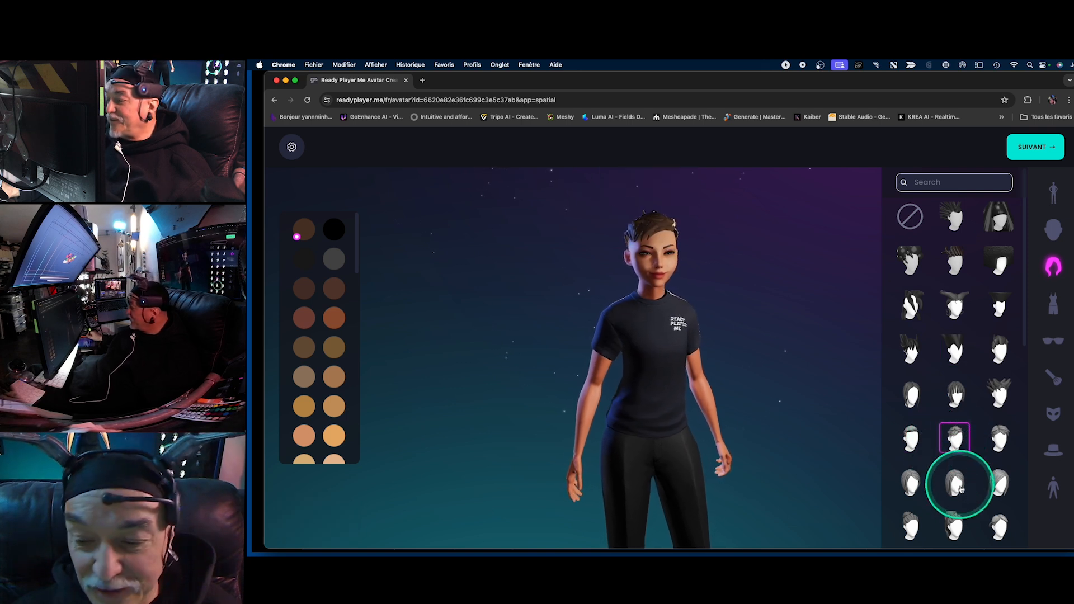
click(1000, 482)
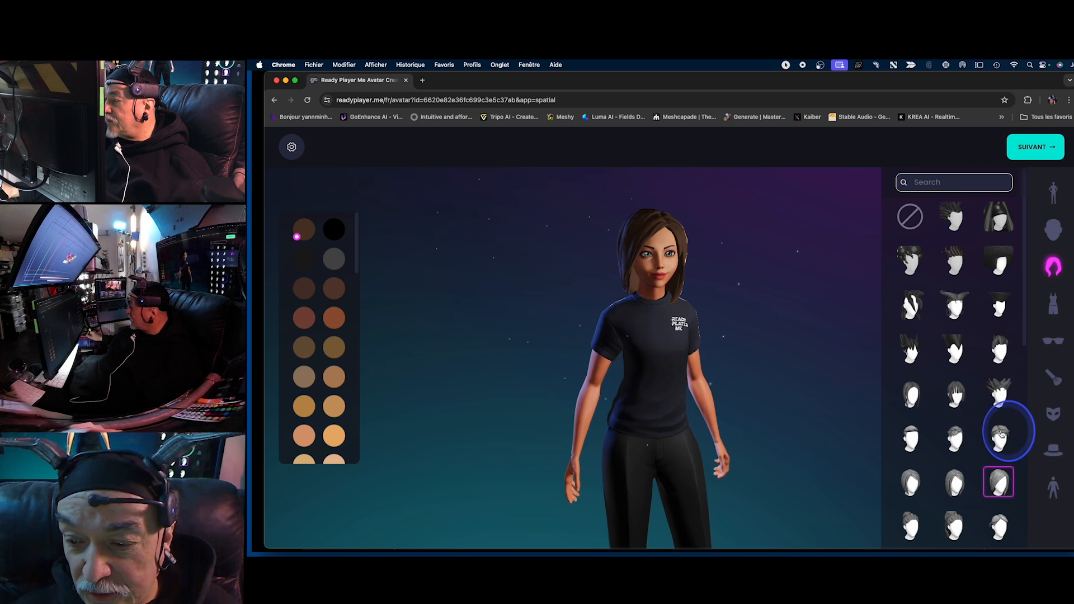
click(984, 444)
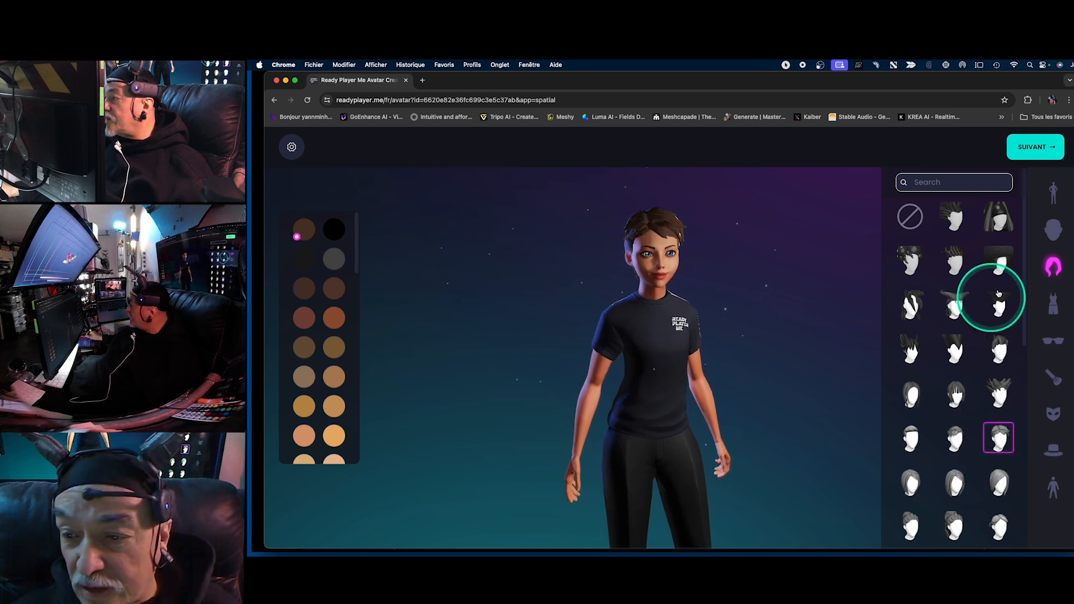
- Open the outfit selection, dismiss the feedback survey, and try the purple jacket outfit and the glossy black trench coat
click(1055, 308)
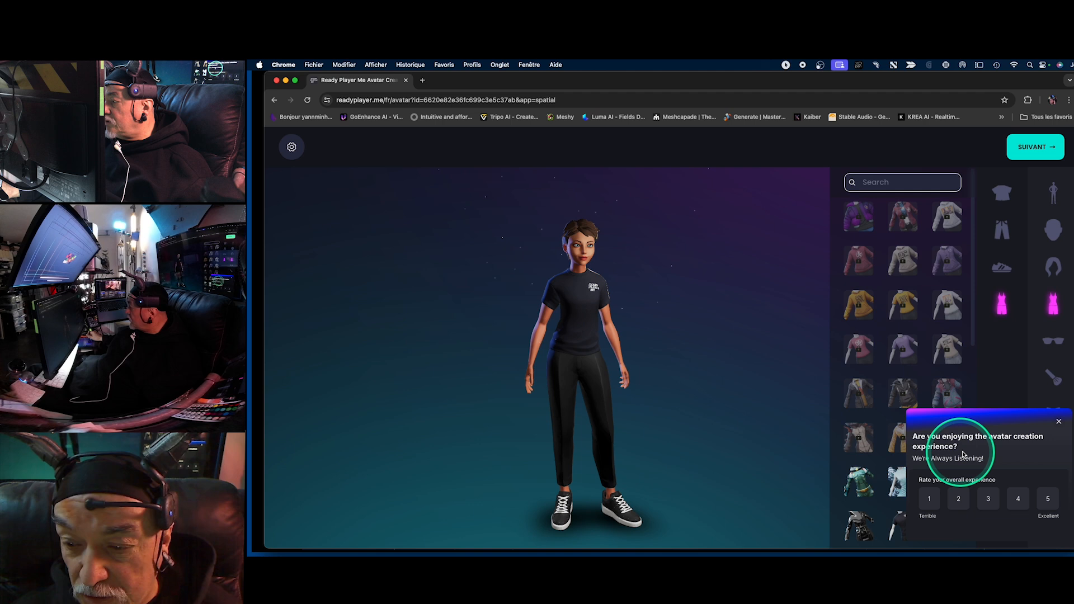
click(1058, 421)
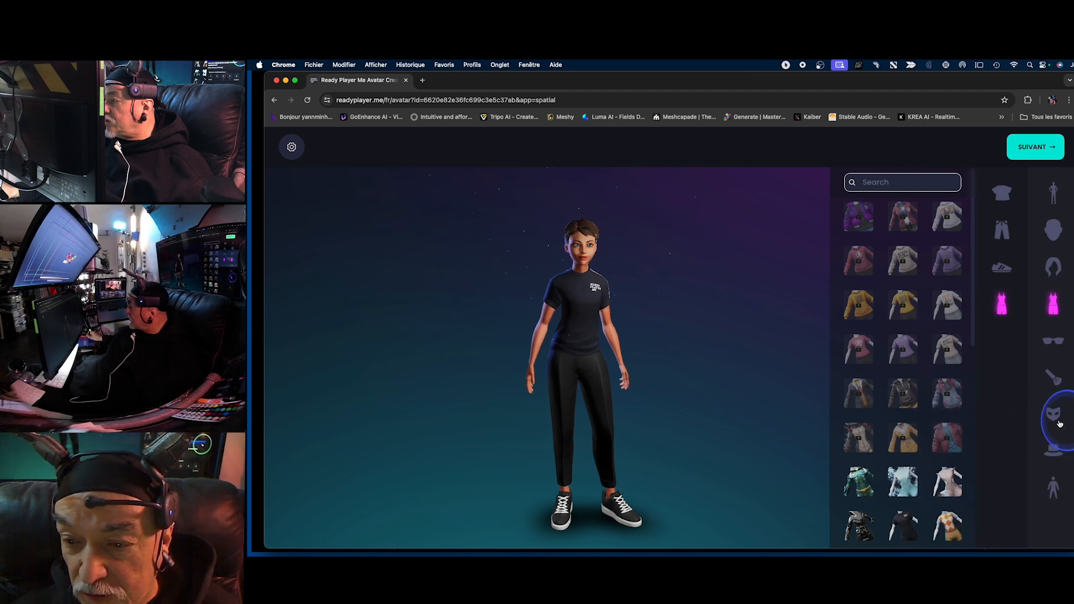
click(867, 222)
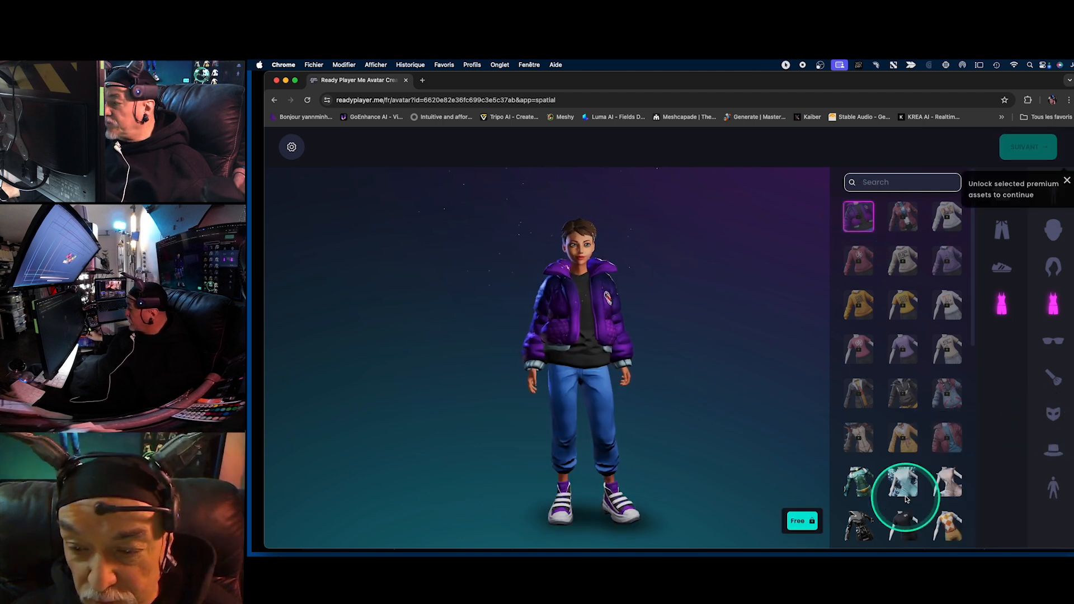
scroll(904, 496, down, 4)
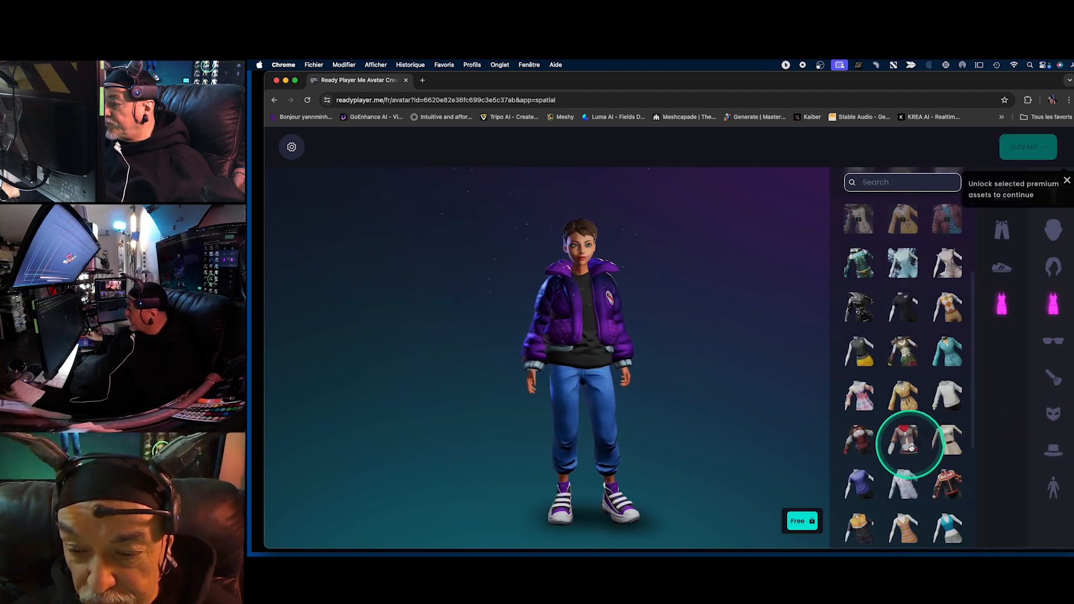
click(860, 307)
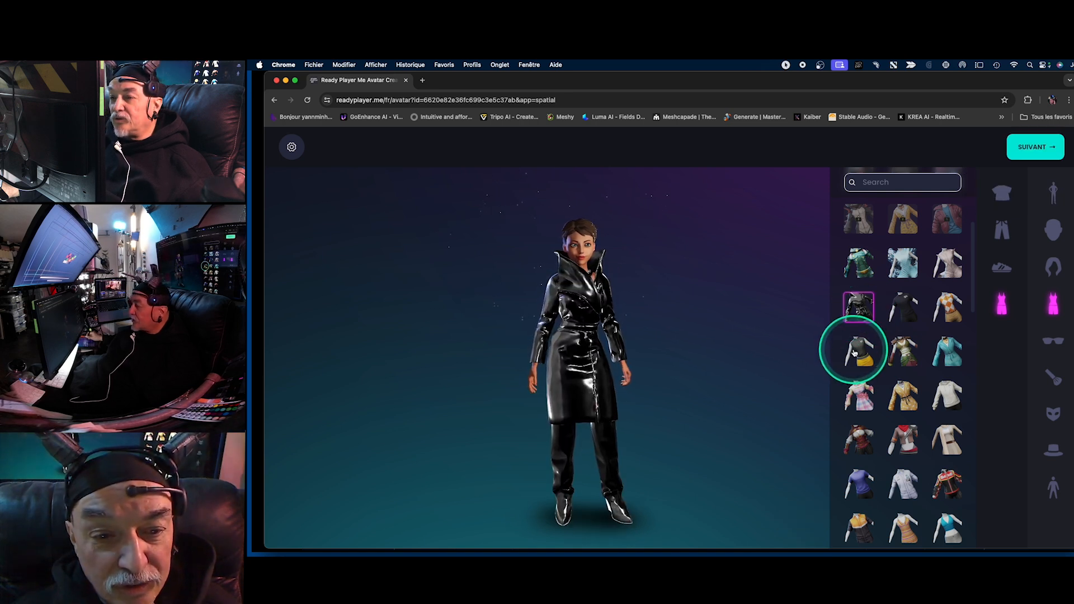
- Try the dark blue striped jacket outfit, the glossy black coat with boots, and the black shirt and trousers
scroll(929, 363, down, 5)
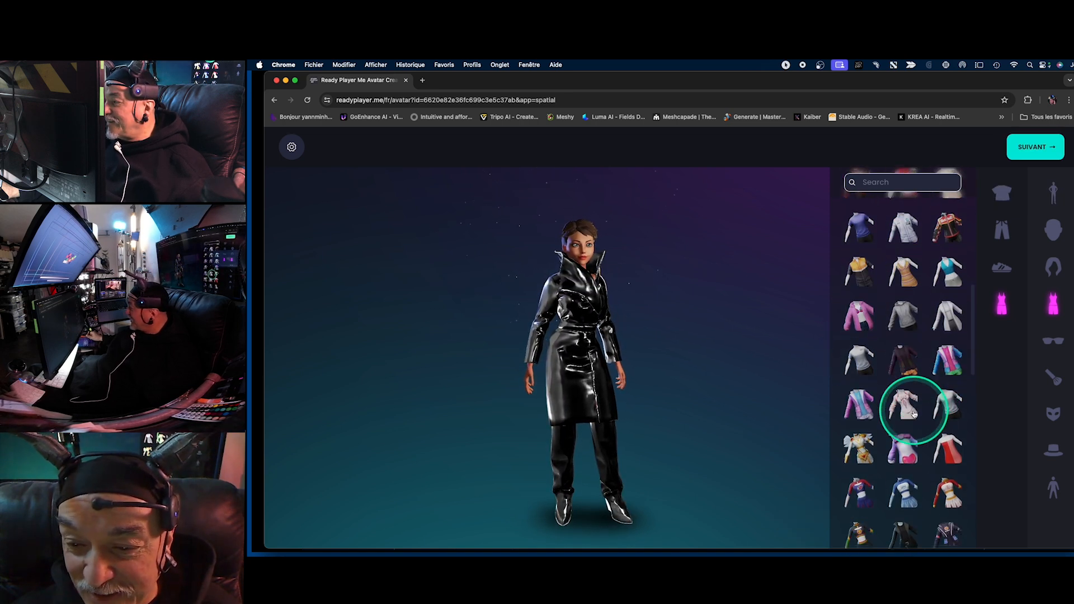
scroll(909, 475, down, 2)
click(945, 434)
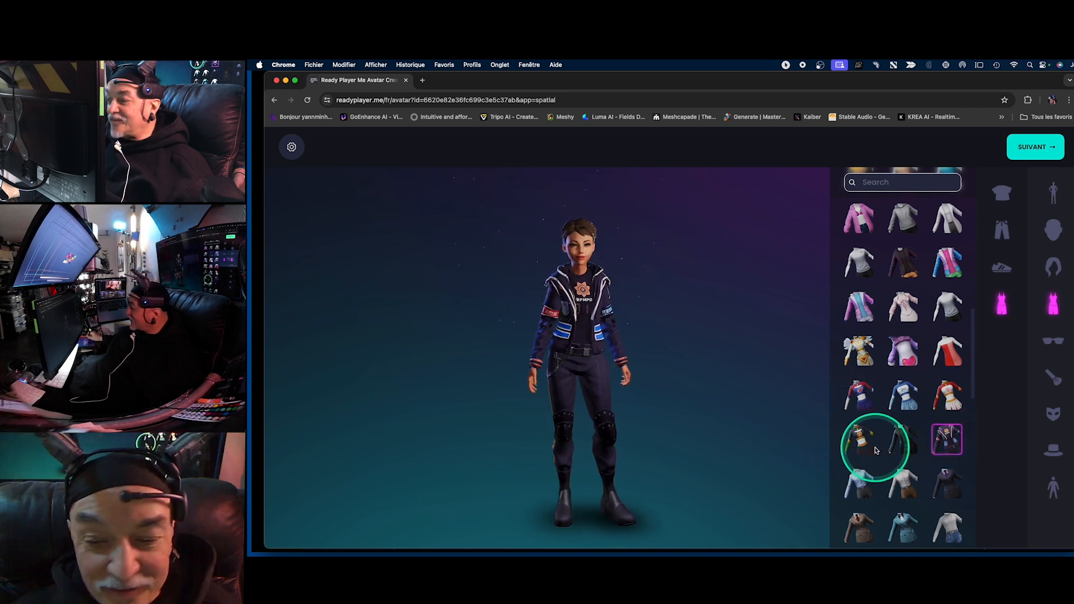
click(901, 440)
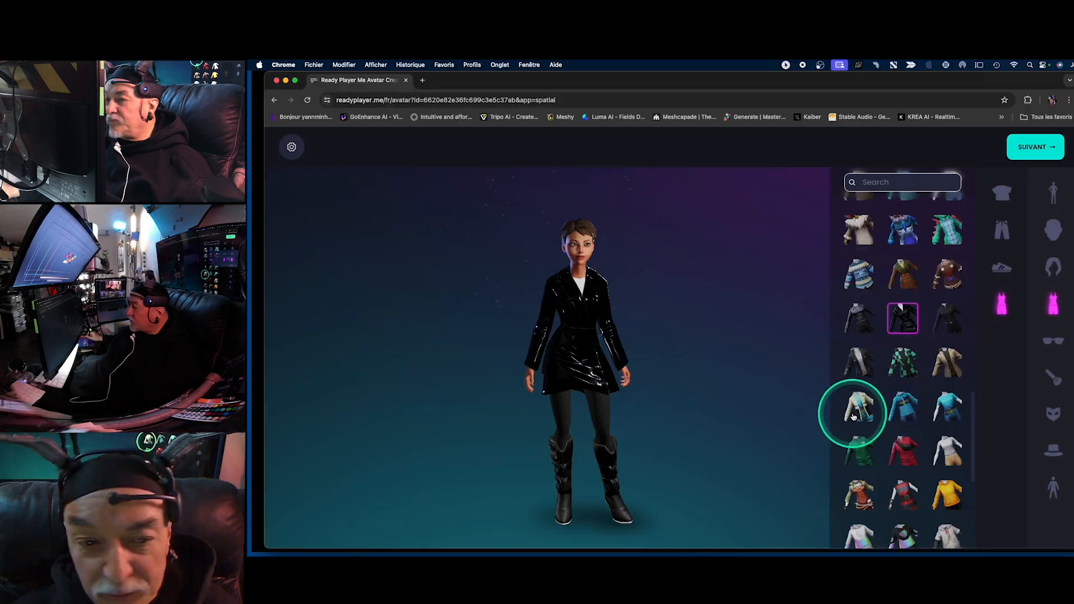
click(949, 318)
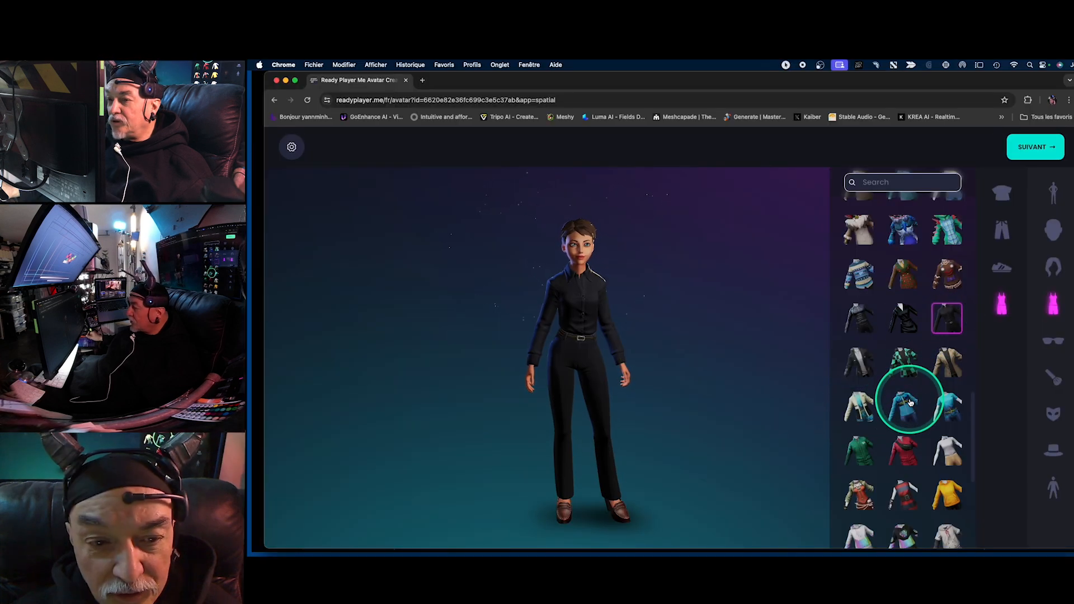
- Apply the outfit with the green tactical vest over a black hoodie and proceed to finish the avatar
scroll(909, 397, down, 5)
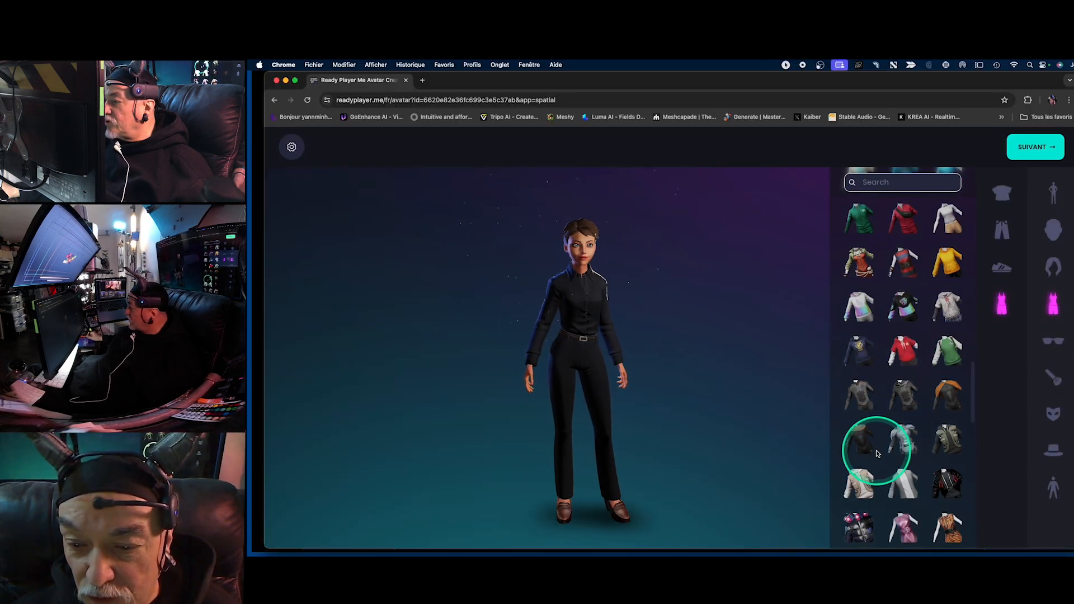
scroll(895, 430, down, 4)
click(951, 274)
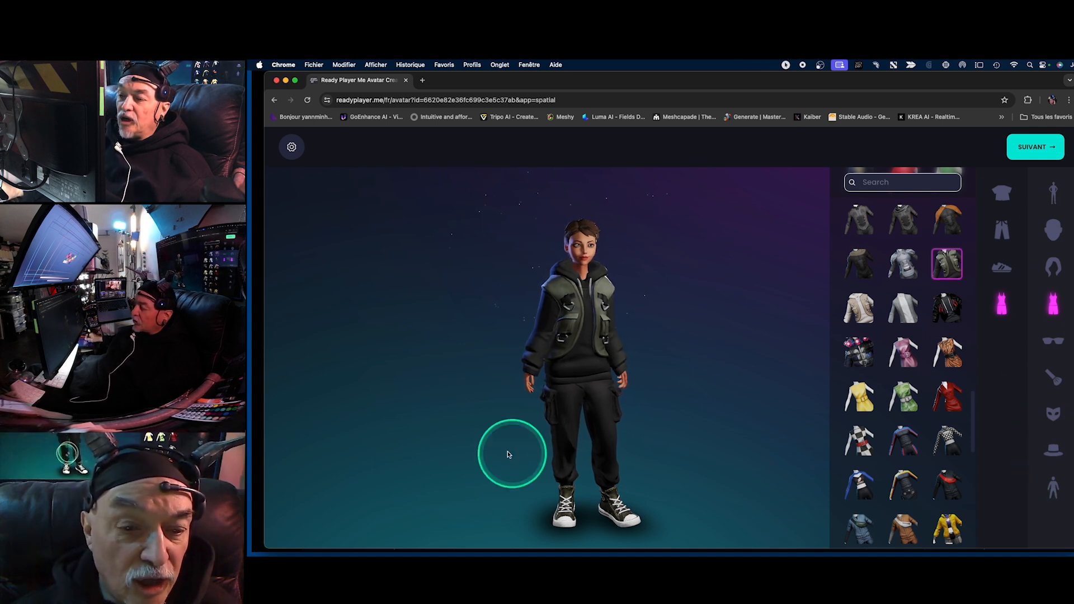
scroll(648, 339, up, 3)
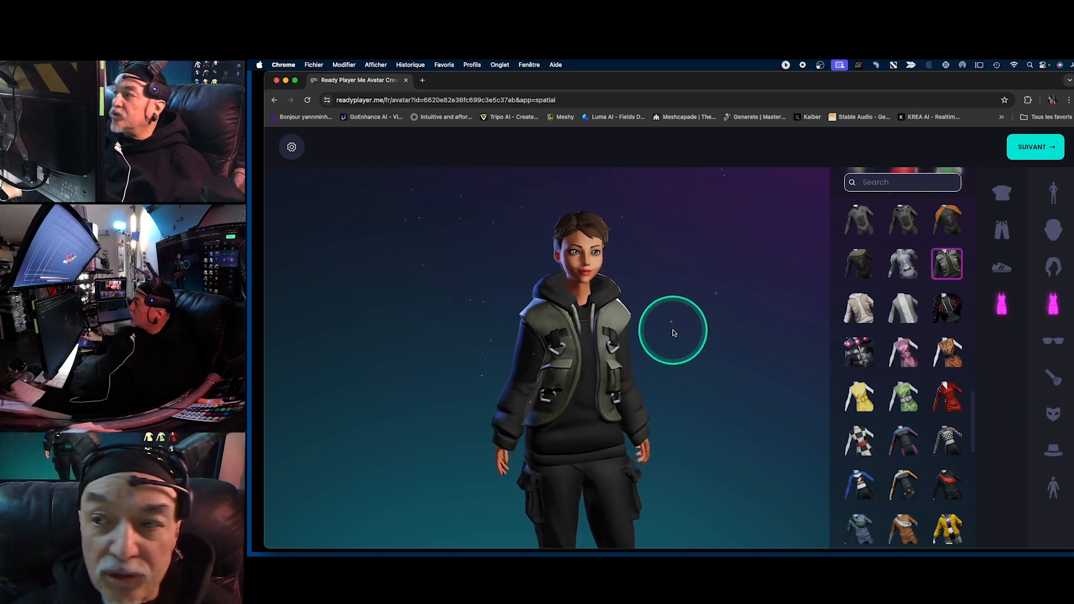
click(1032, 152)
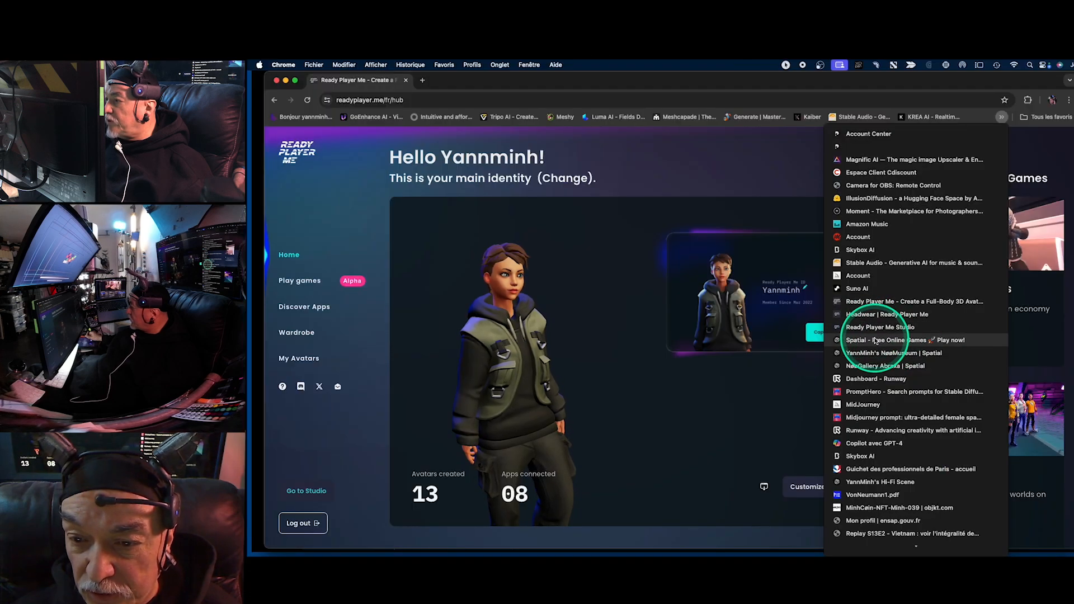
- Switch to the Spatial website and go to its home page
click(874, 341)
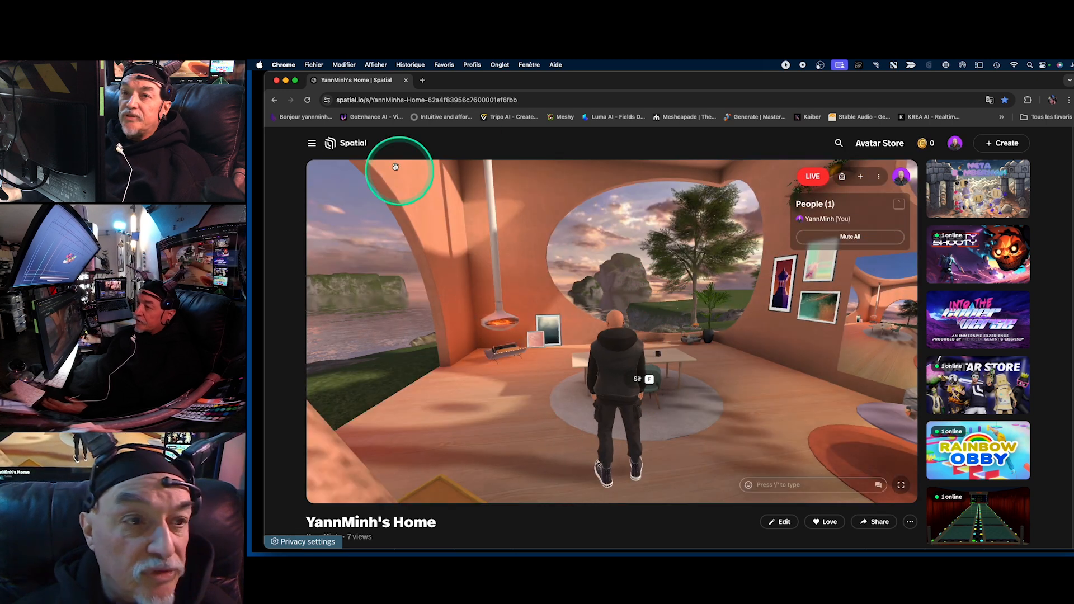
click(337, 145)
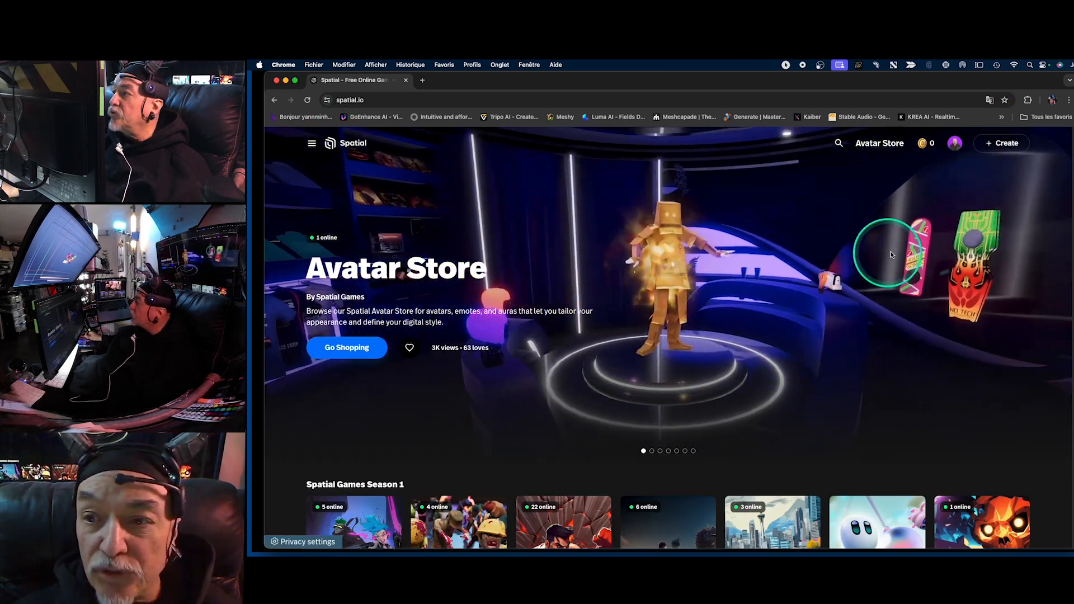
- Look through the Spatial home page, including the games, Friends, Jump Back In, Brand Experience and Trending sections
scroll(727, 391, down, 10)
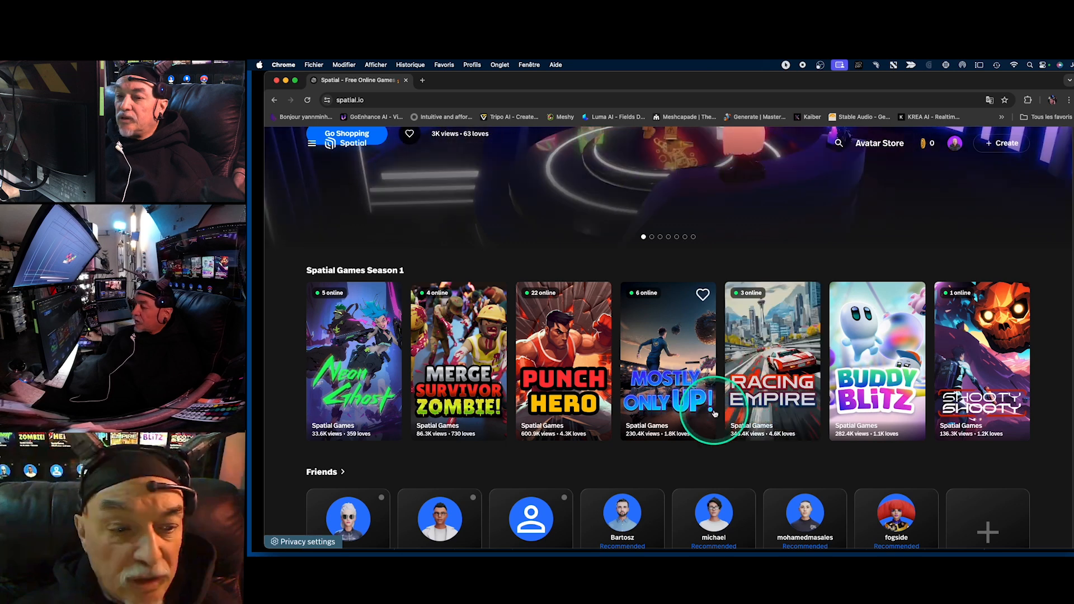
scroll(620, 372, up, 10)
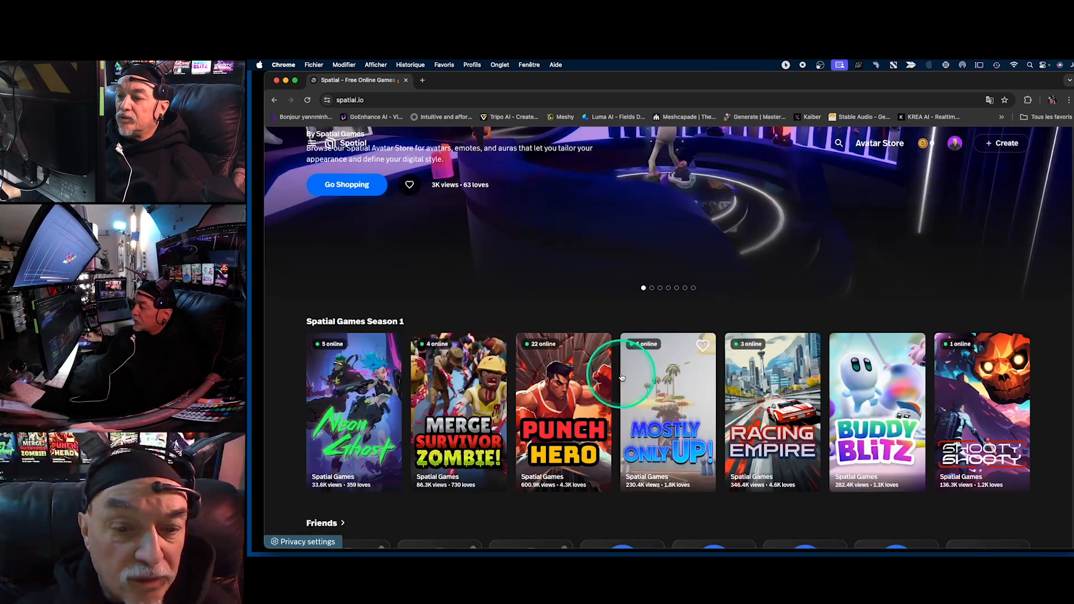
scroll(626, 372, up, 1)
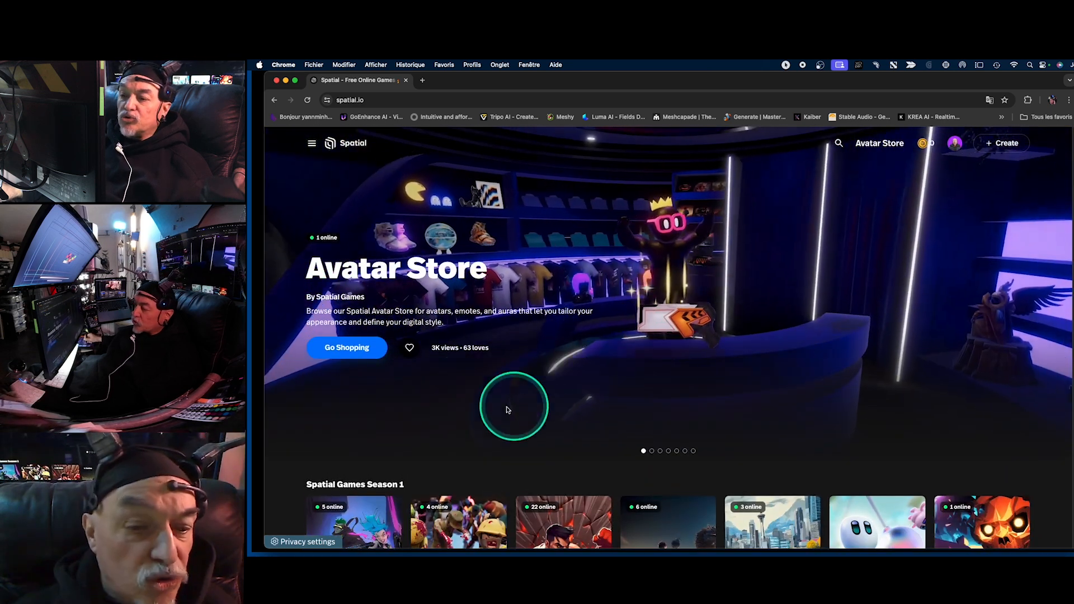
scroll(773, 327, down, 10)
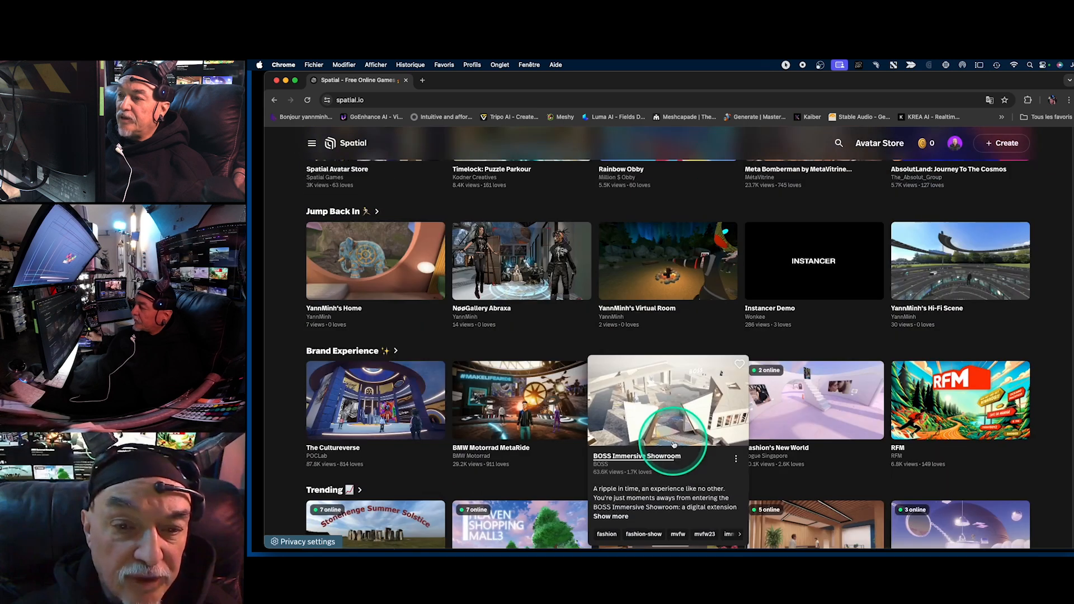
scroll(610, 334, up, 8)
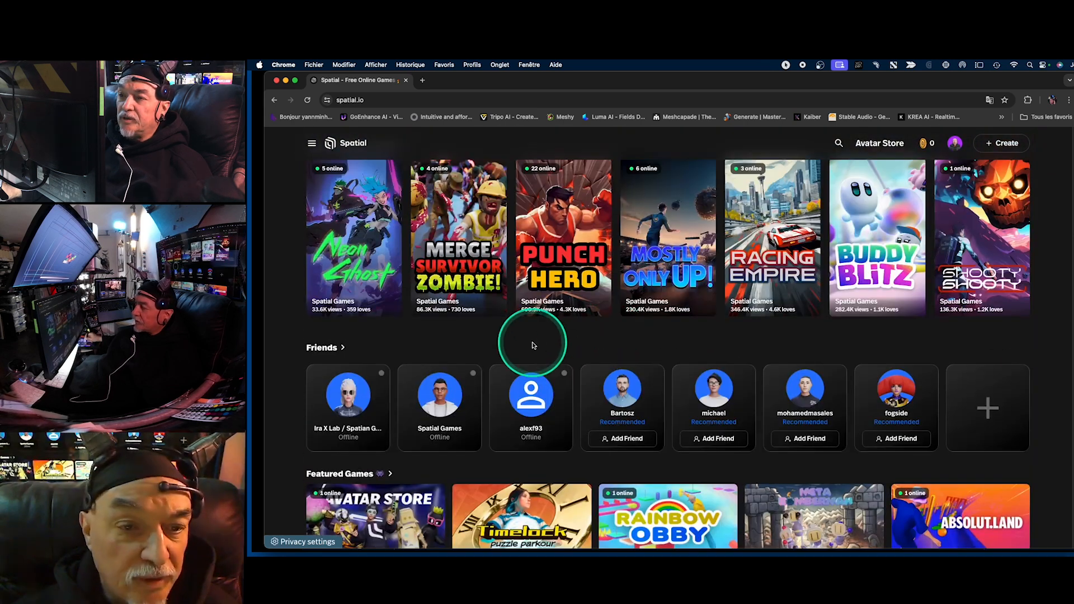
scroll(532, 345, up, 8)
scroll(554, 333, down, 8)
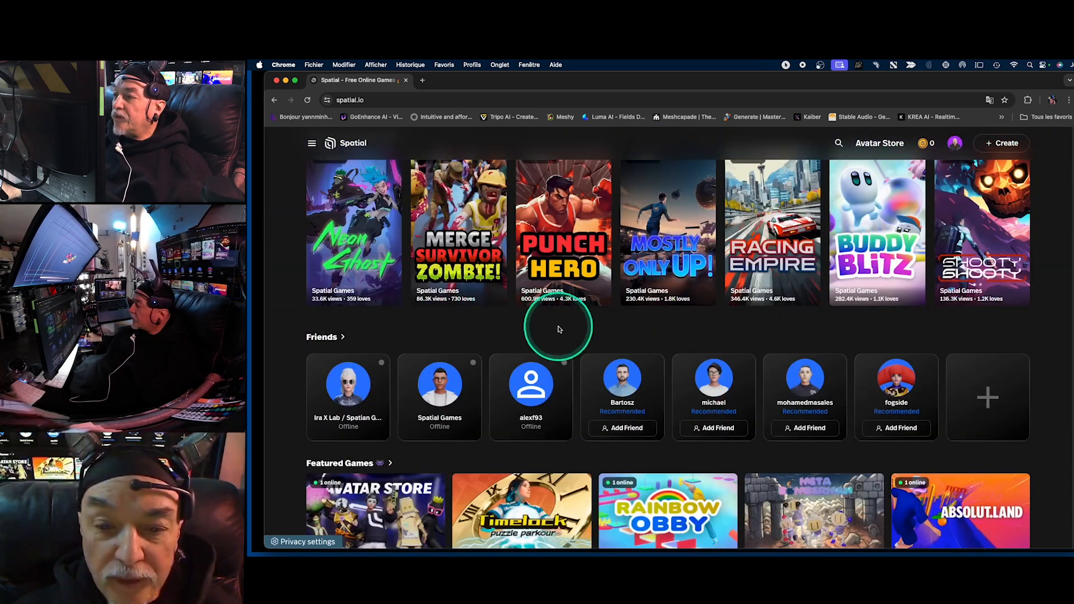
scroll(557, 329, down, 7)
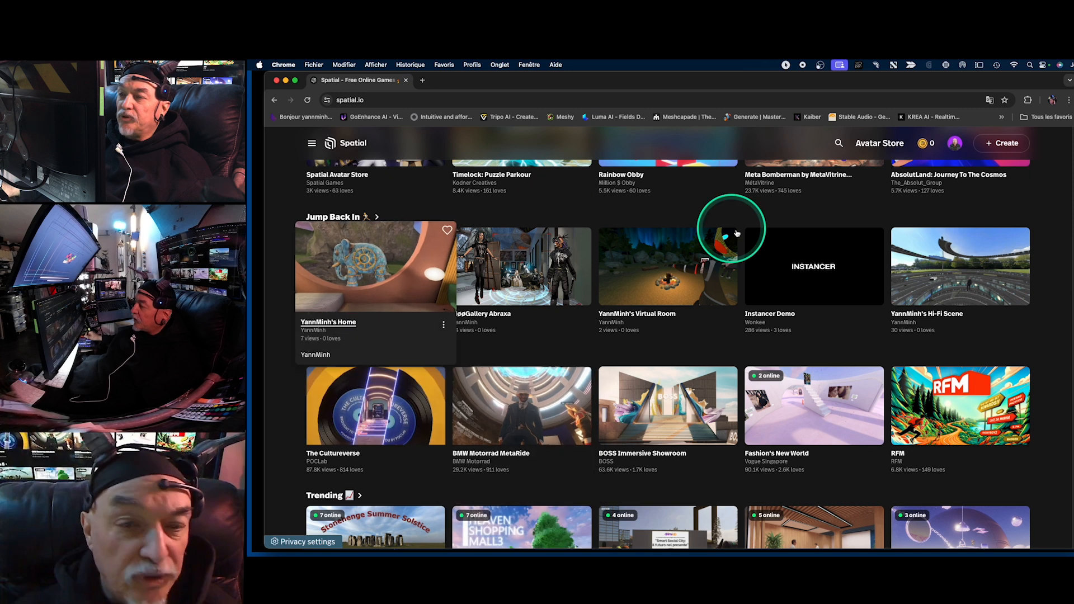
scroll(794, 343, up, 7)
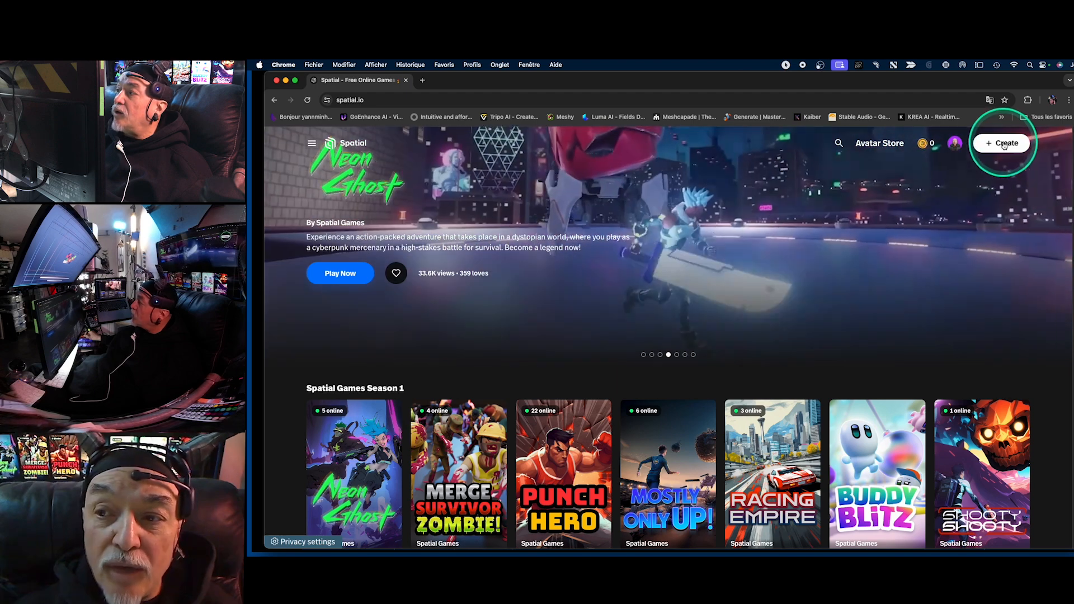
- View the profile options, start creating a new space, and choose the second colour variant of the Isle Gallery template
click(955, 144)
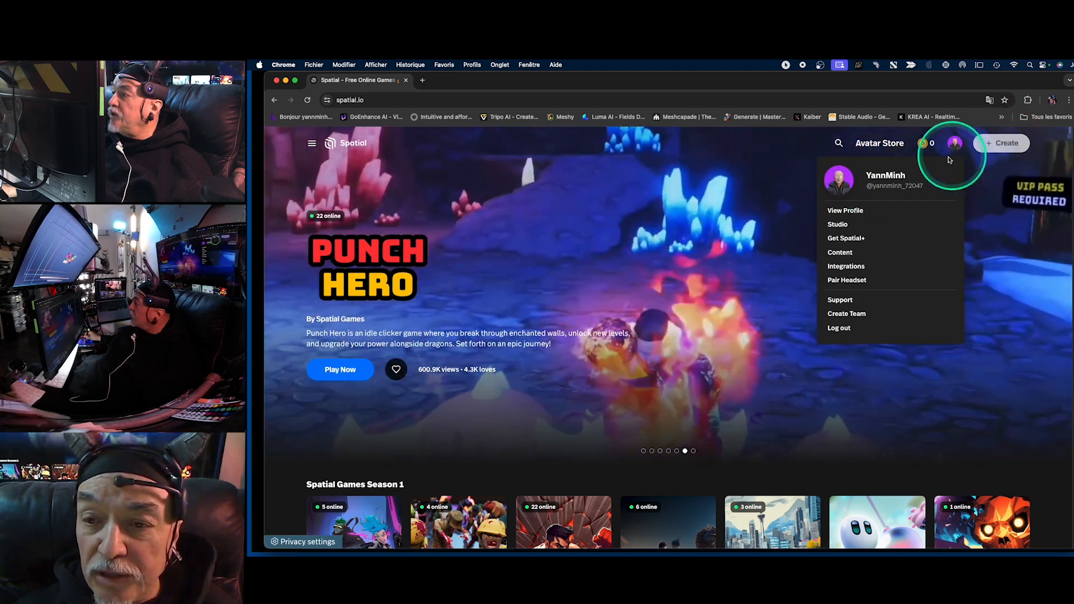
click(1004, 144)
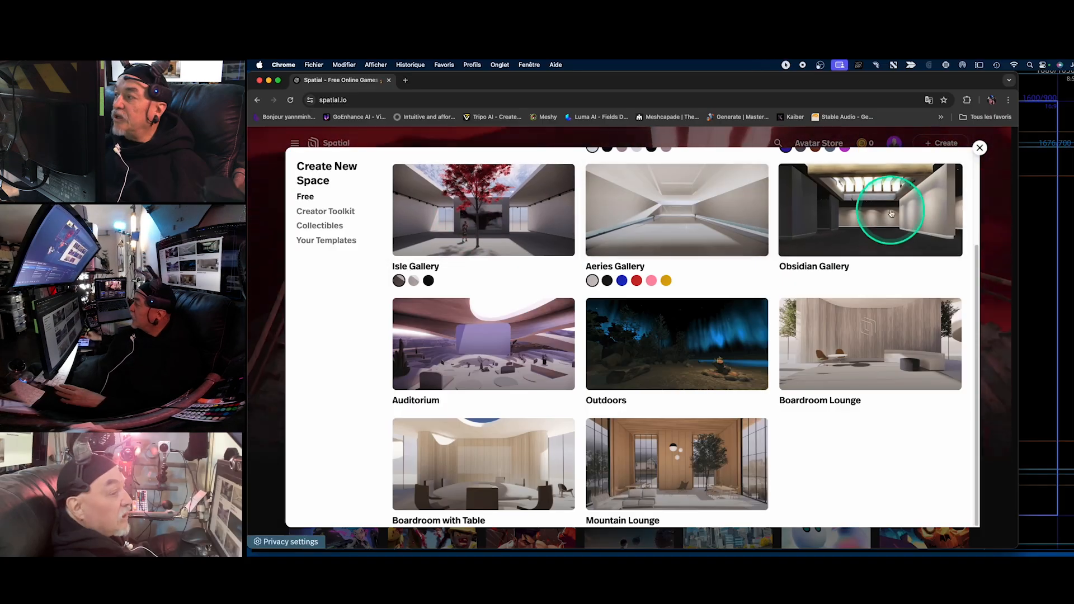
drag(977, 263, 977, 177)
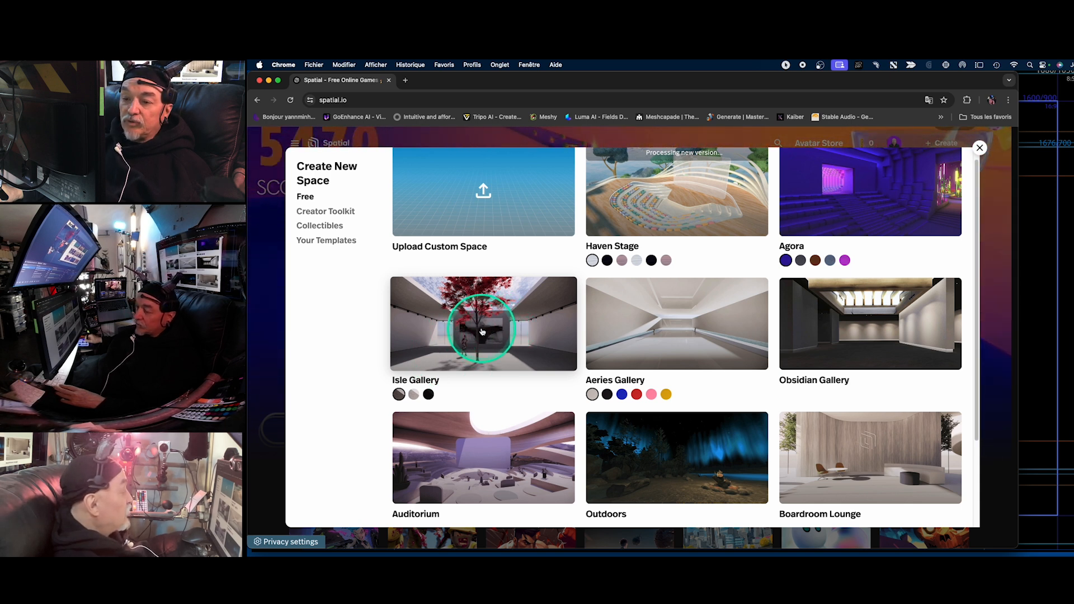
click(413, 394)
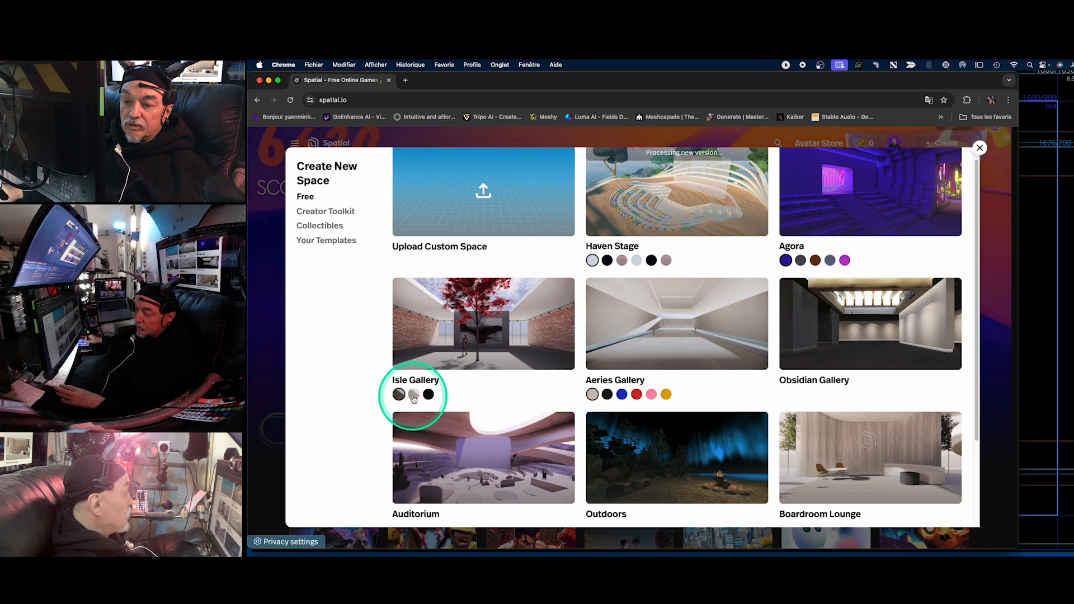
- Preview the black and brick Isle Gallery variants, and create the new space with the template's first colour variant
click(429, 394)
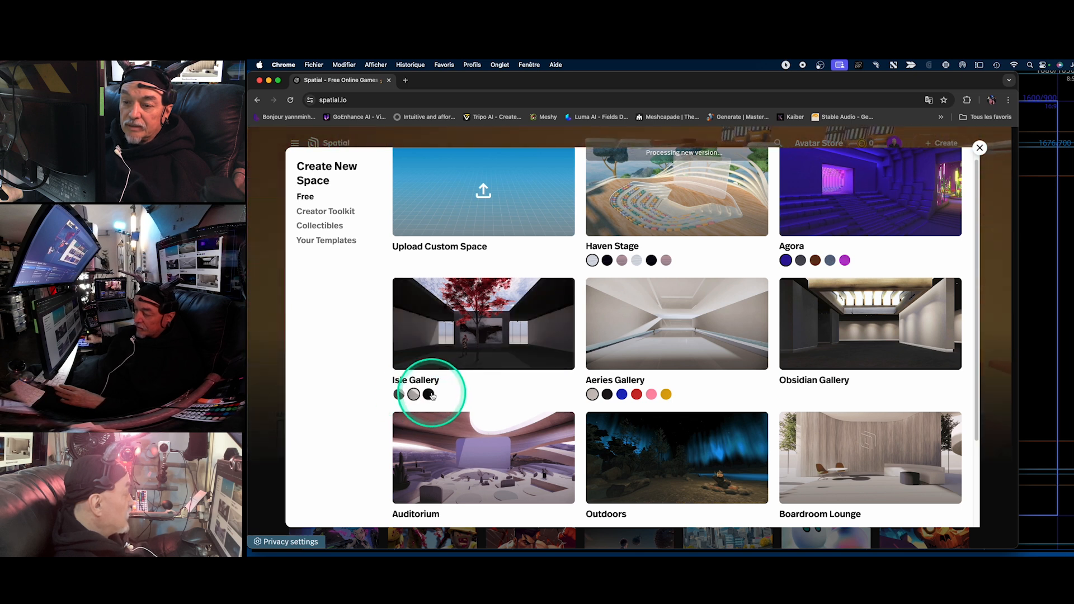
click(414, 395)
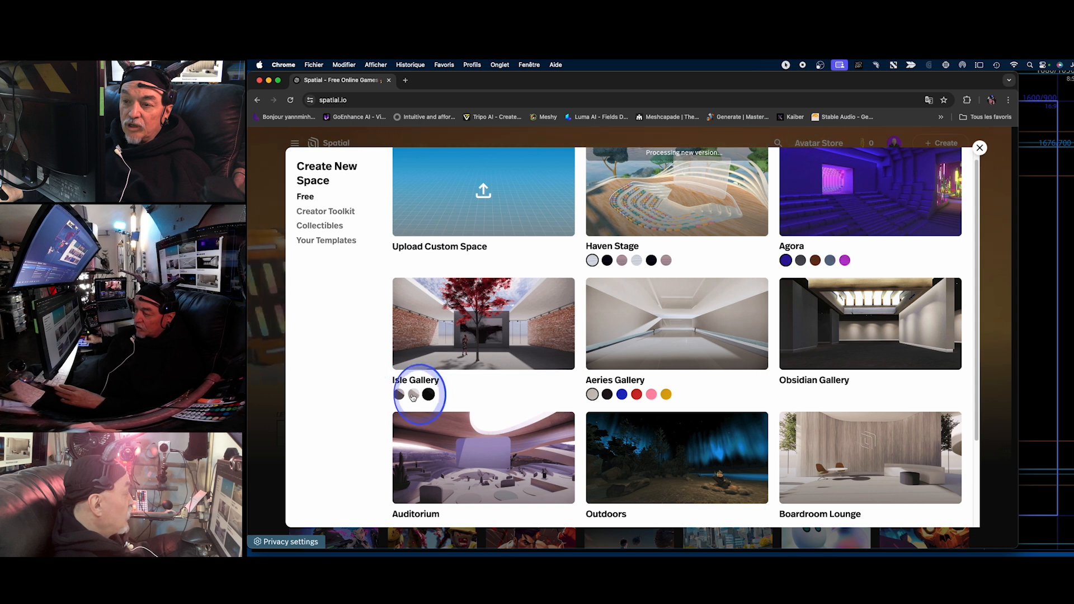
click(399, 395)
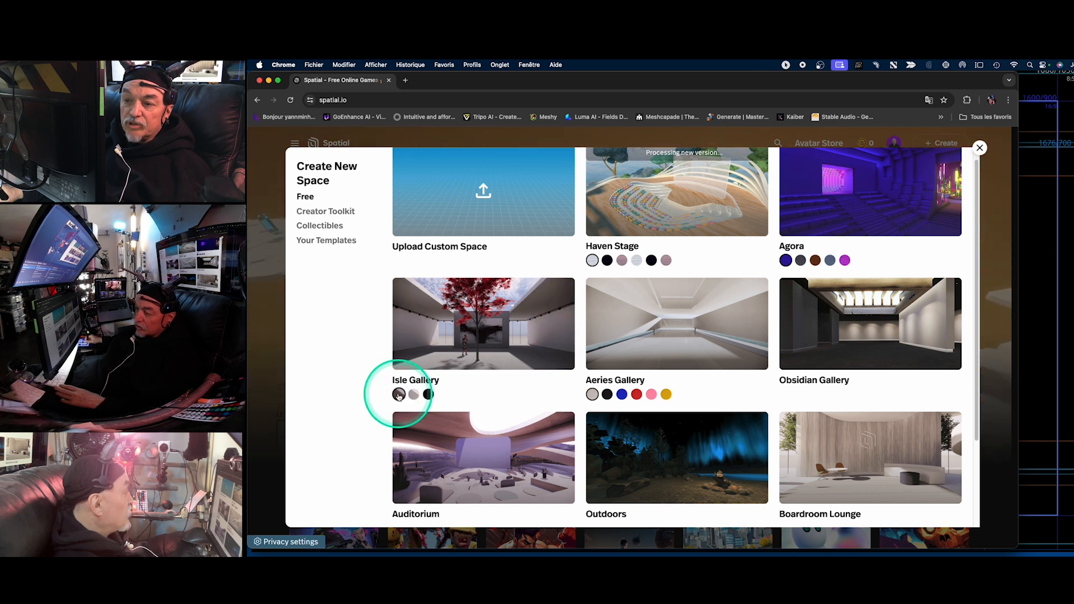
click(511, 319)
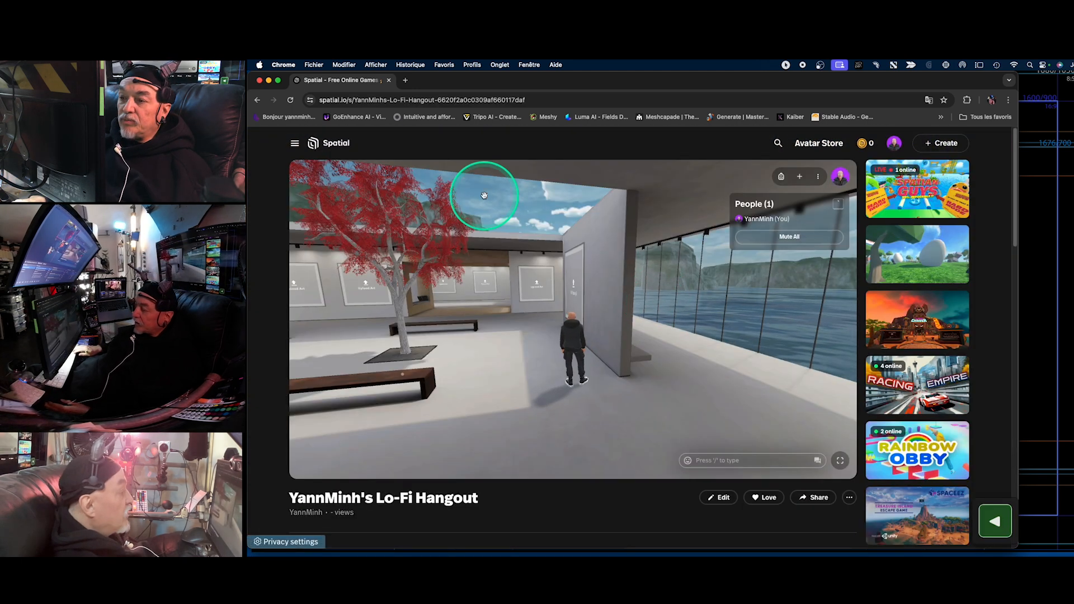
- Walk the avatar around the new gallery space near the red tree and the benches
double_click(531, 384)
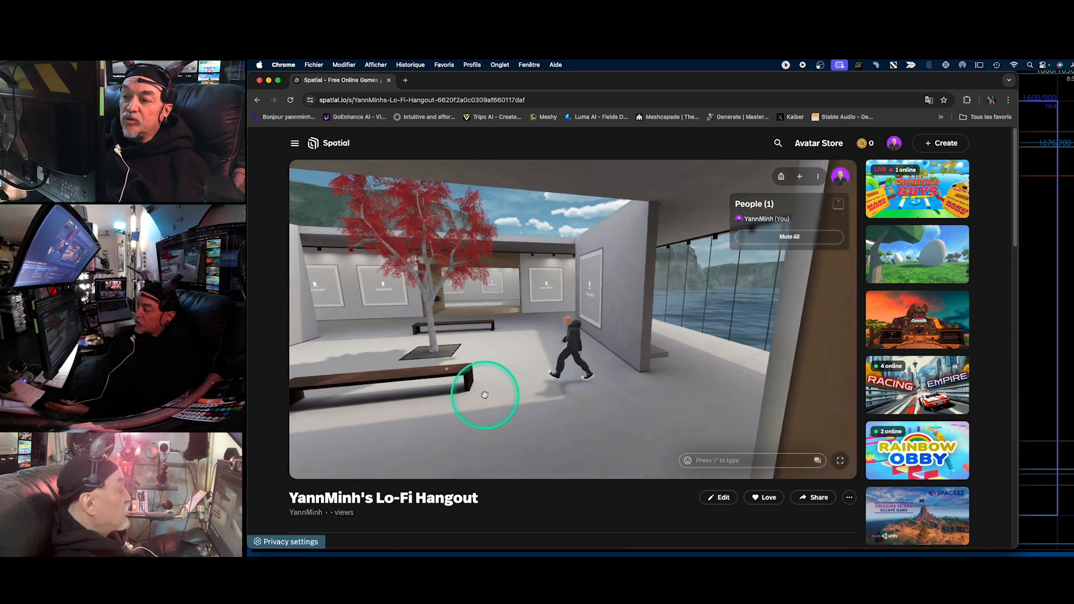
key(Left)
key(Up)
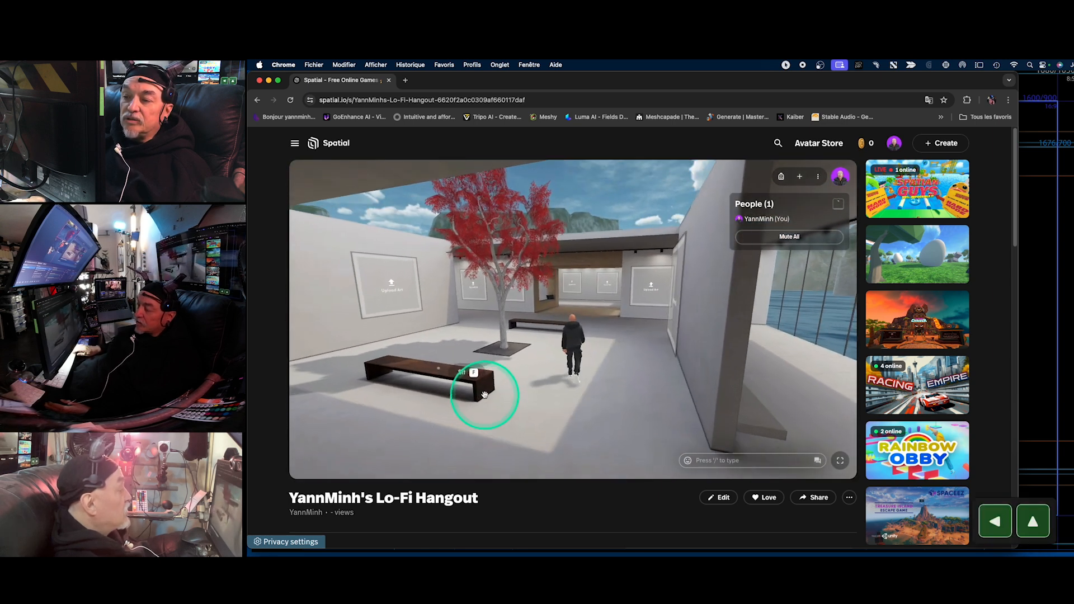
key(Right)
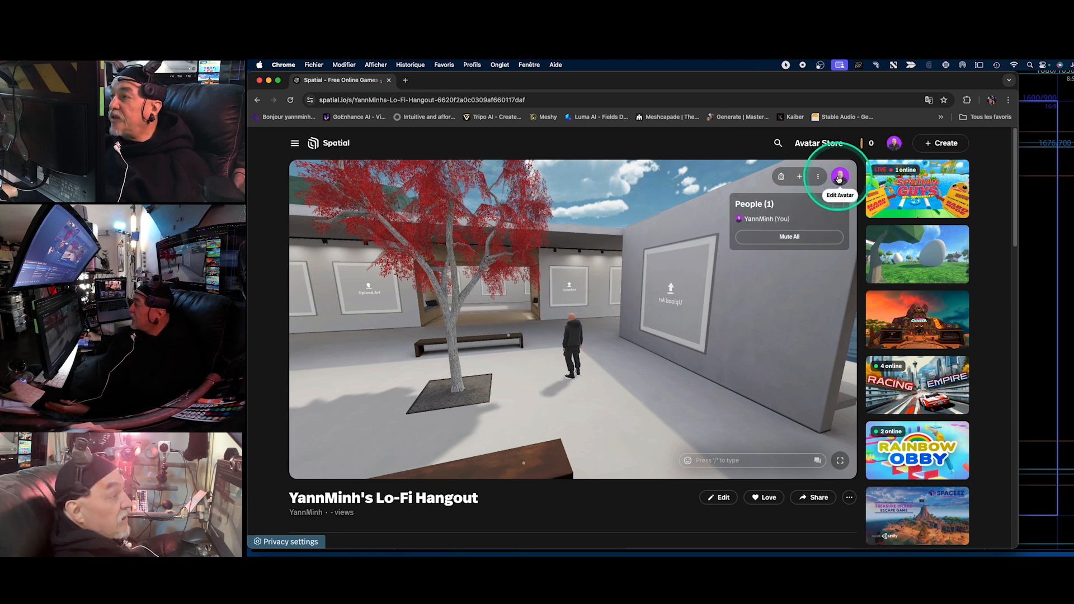
- Replace the current avatar with the Ready Player Me avatar wearing the green vest, and save the avatar change
click(839, 177)
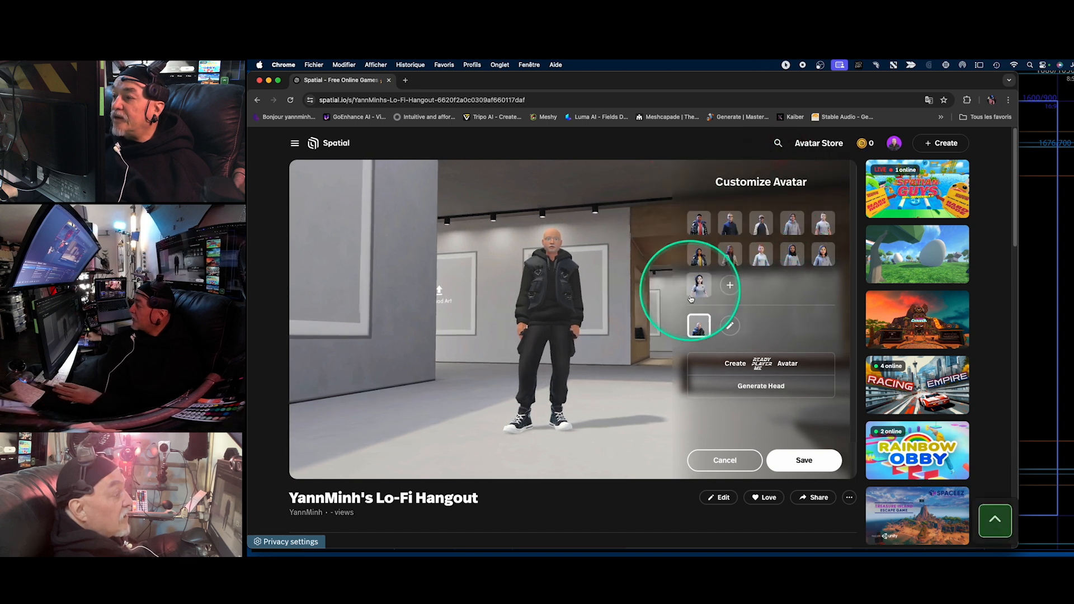
click(730, 286)
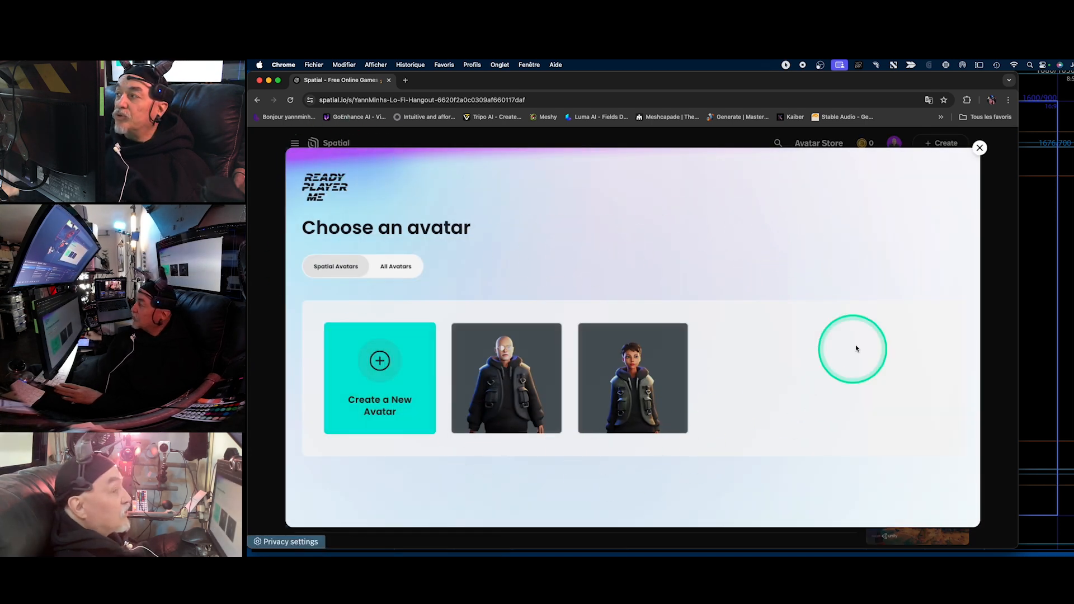
mouse_move(641, 378)
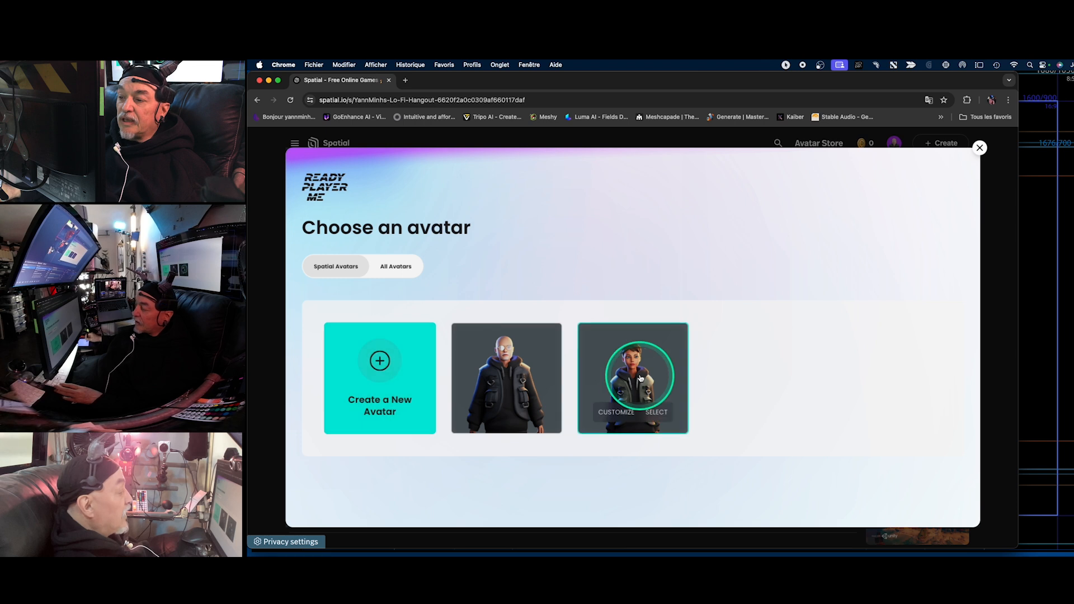
key(ctrl)
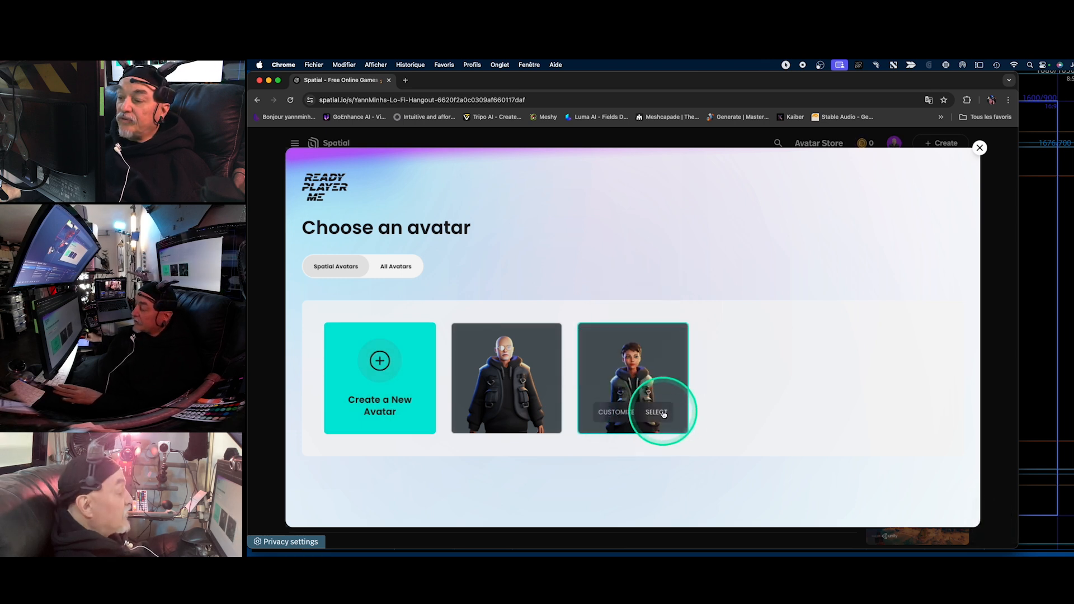
click(661, 418)
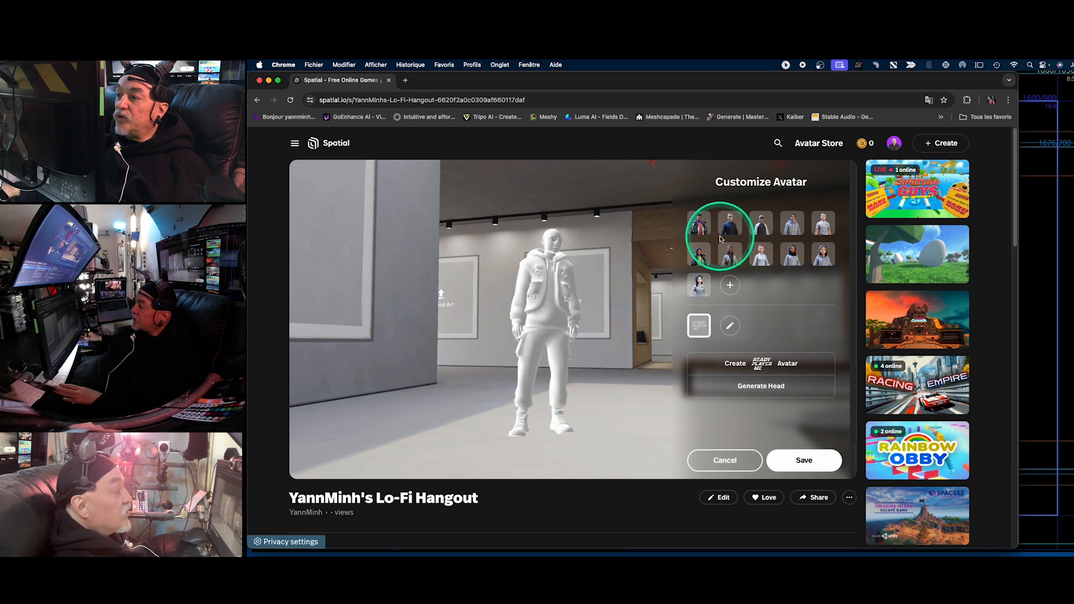
key(ctrl)
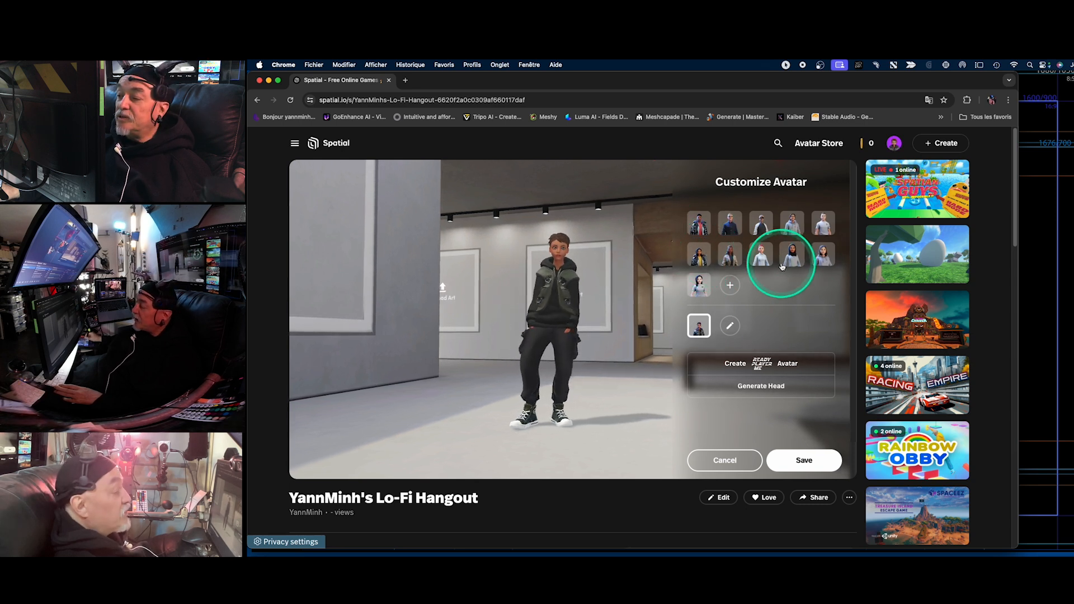
click(796, 461)
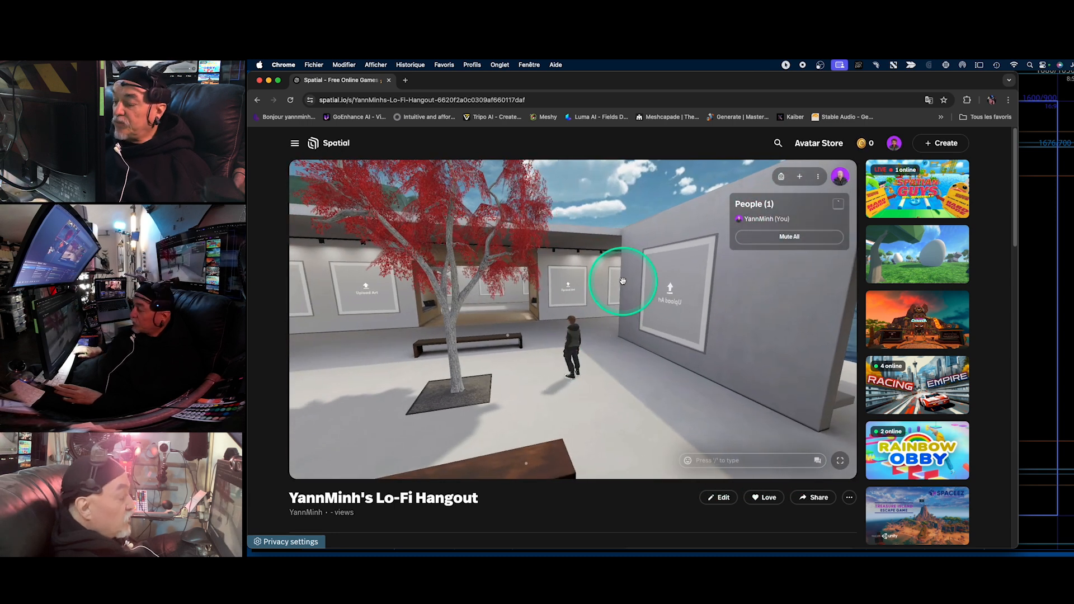
- Walk the avatar through the gallery halls to look at the empty art frames, the red tree and the benches
key(Up)
key(Left)
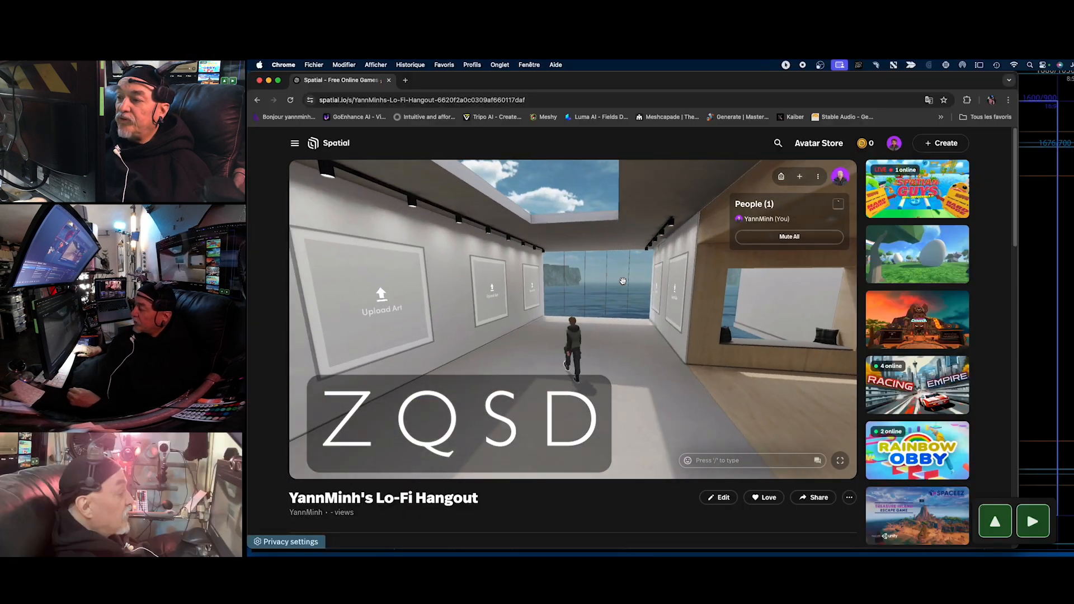
key(d)
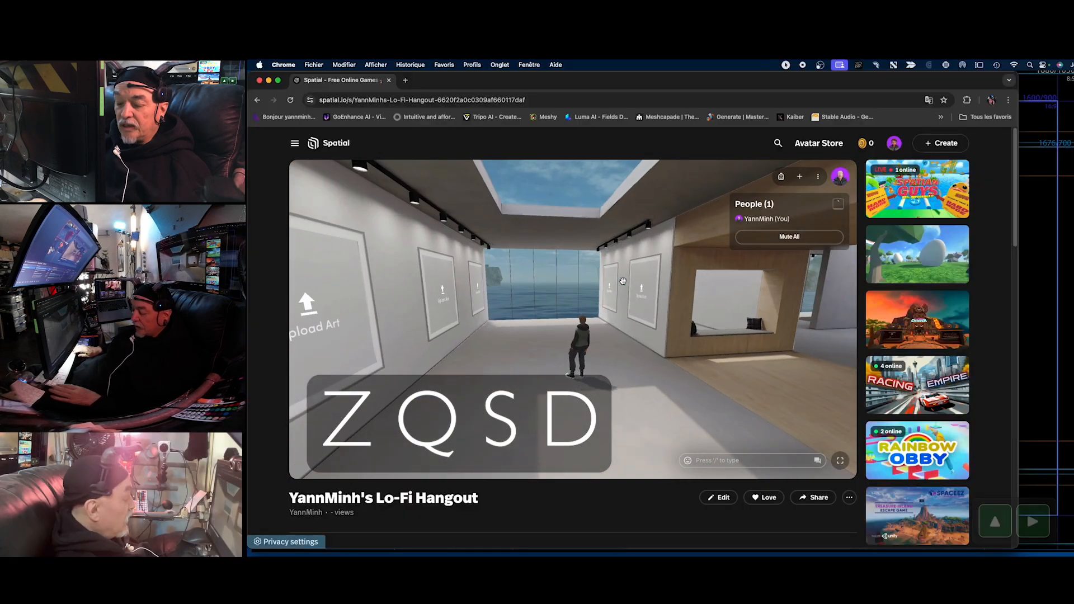
key(q)
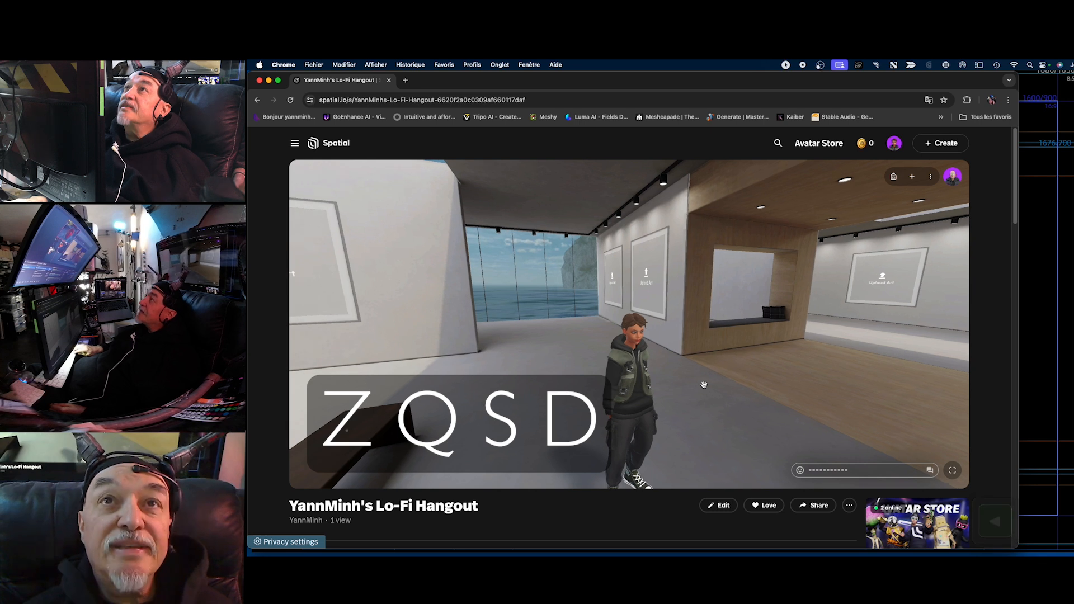
key(Left)
key(Up)
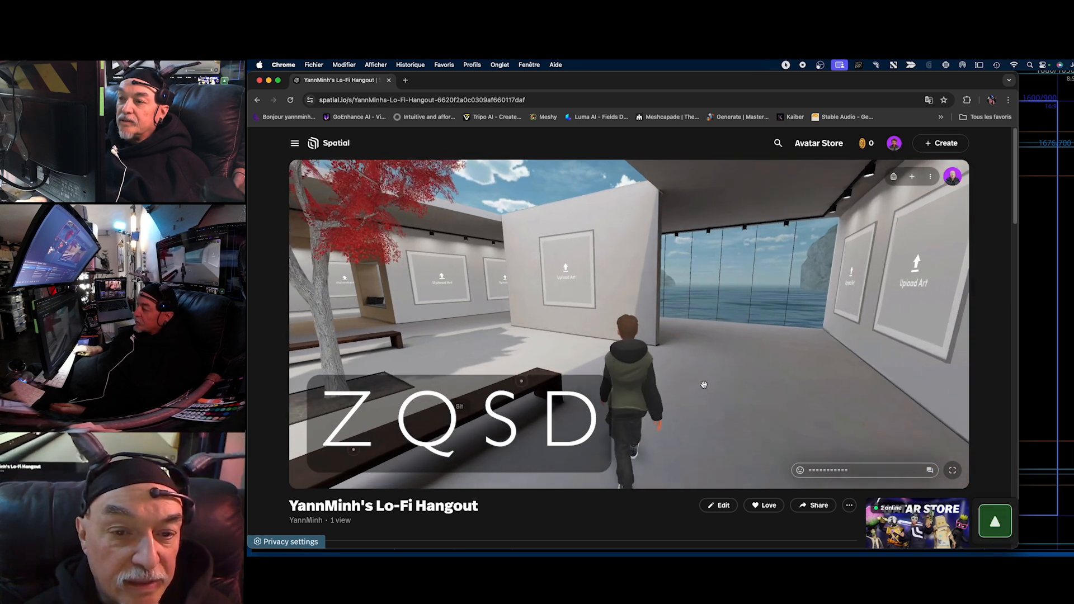
key(Left)
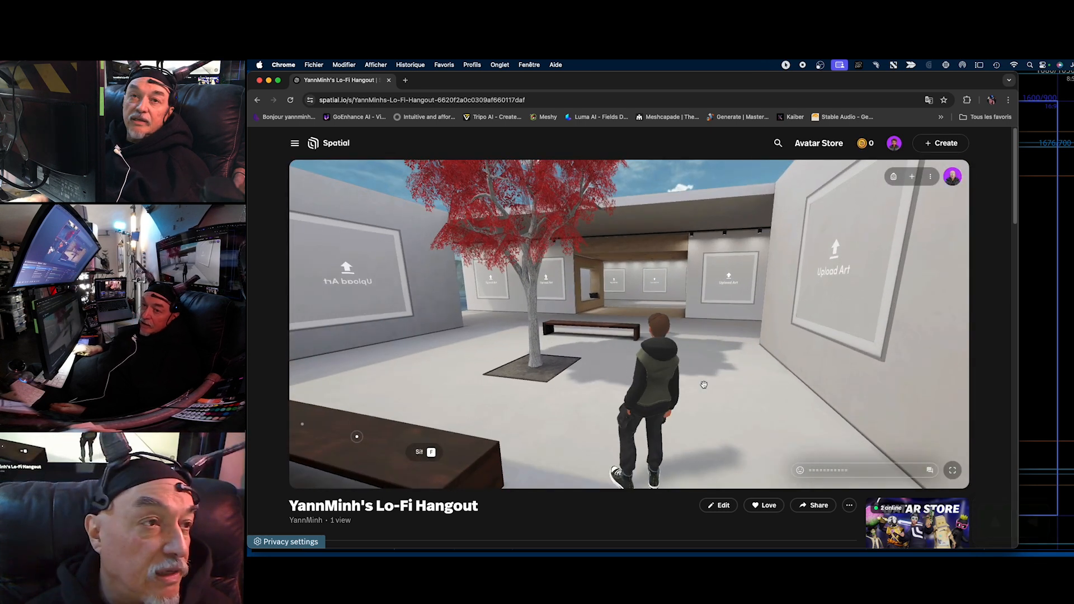
key(Right)
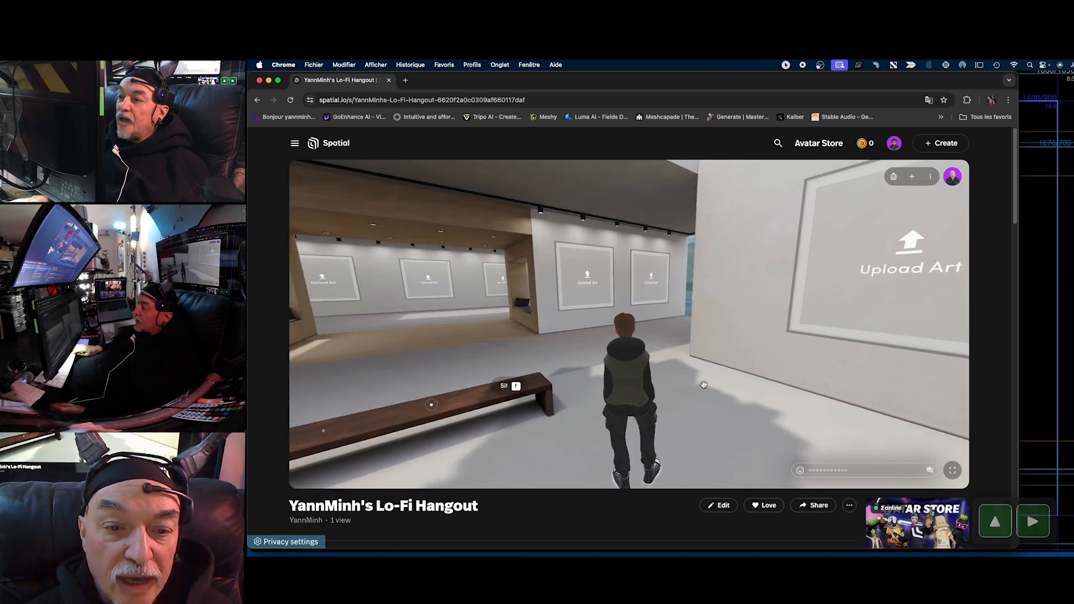
key(Right)
key(Up)
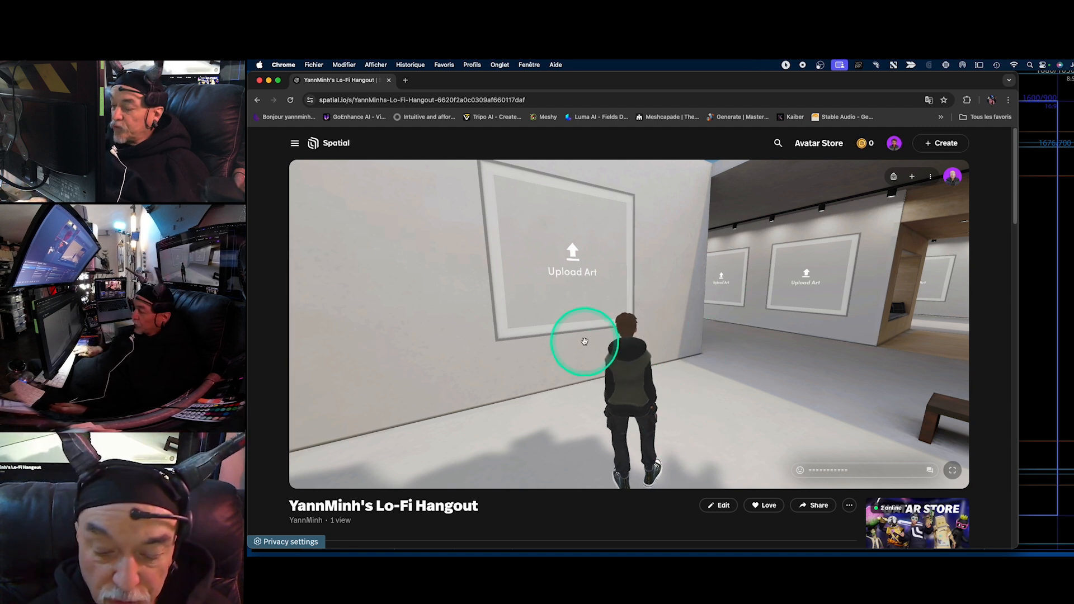
- Walk the avatar past the bench and over to the glass wall overlooking the sea
key(Left)
key(Up)
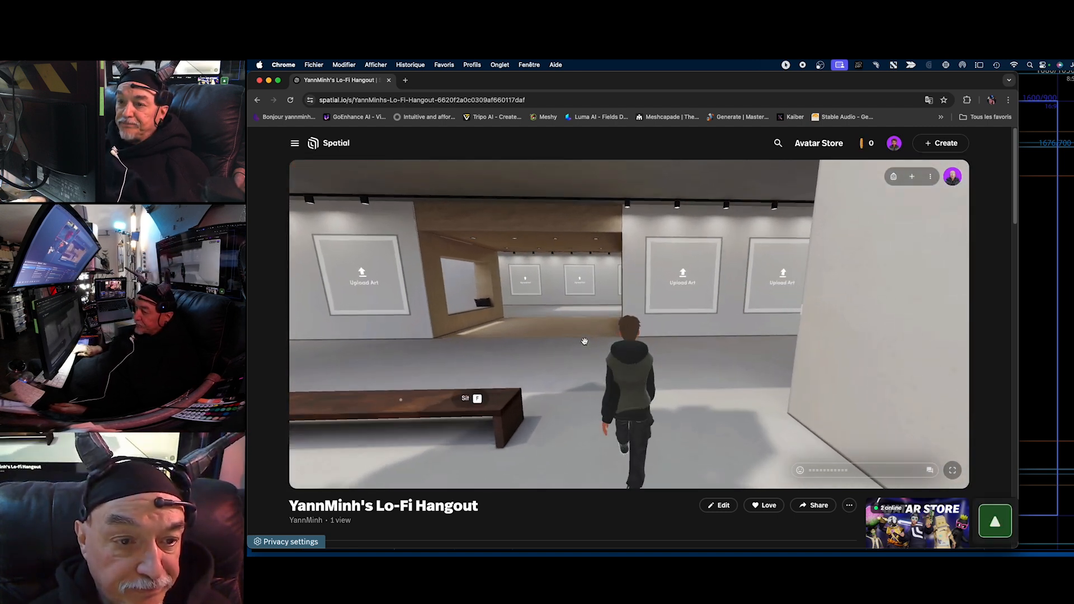
key(Right)
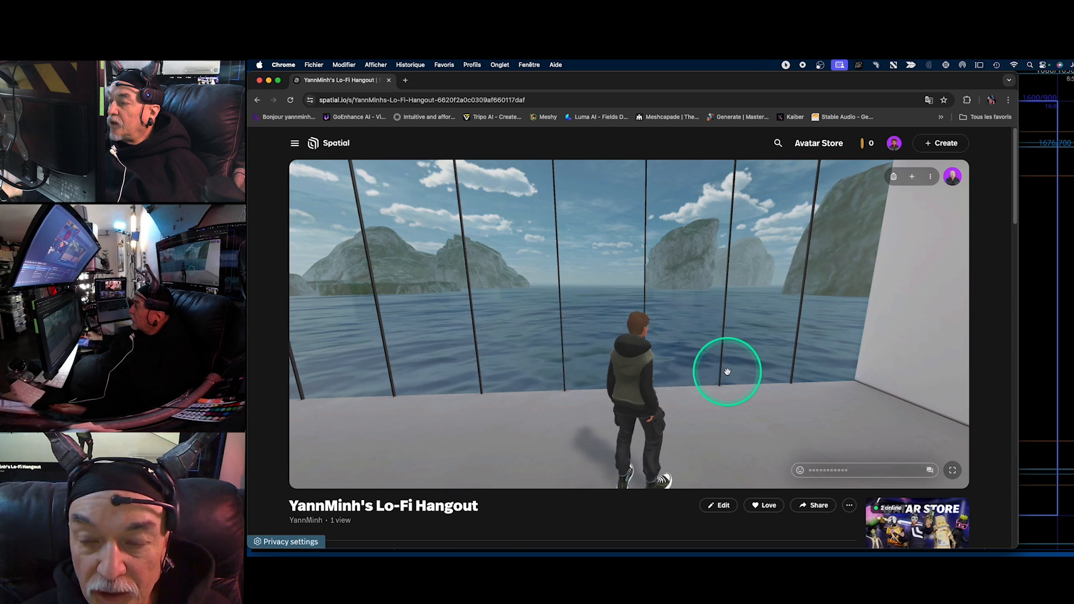
key(Up)
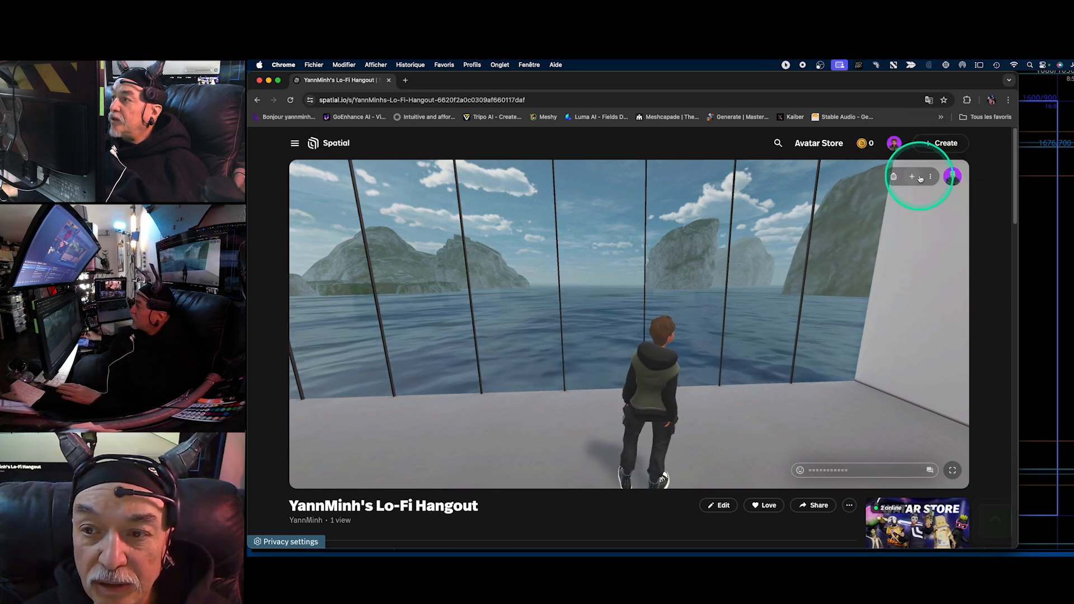
key(Up)
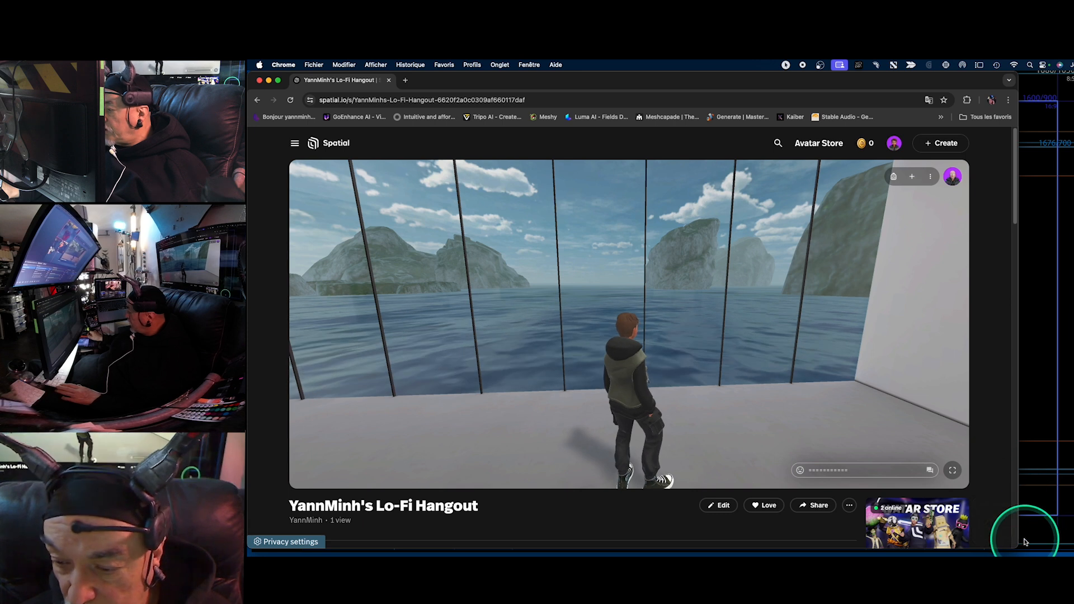
- Widen the browser window and switch it to full-screen mode
drag(1020, 536, 1070, 535)
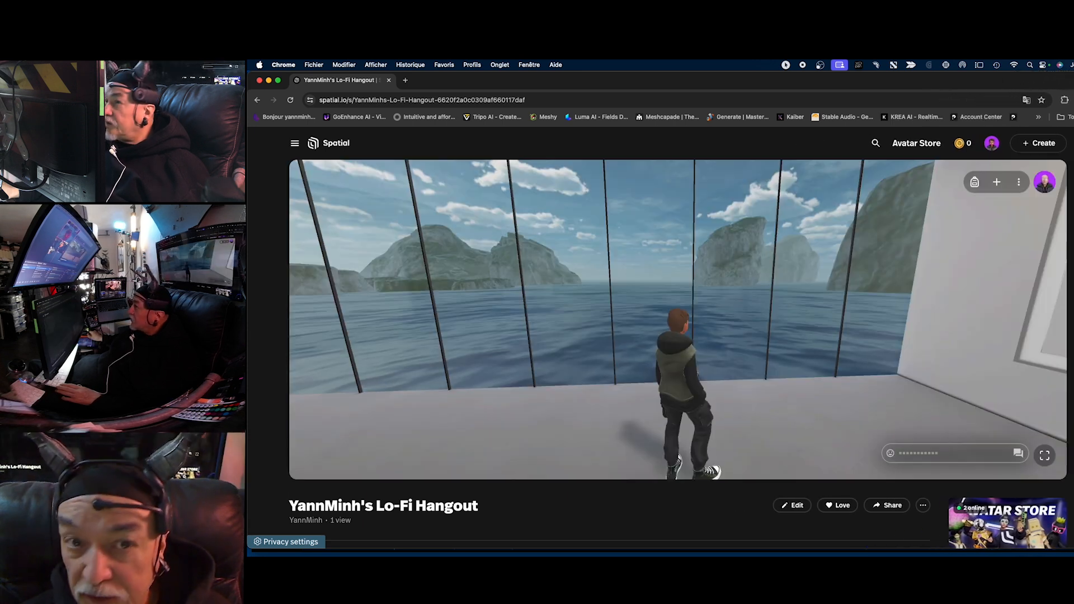
click(827, 228)
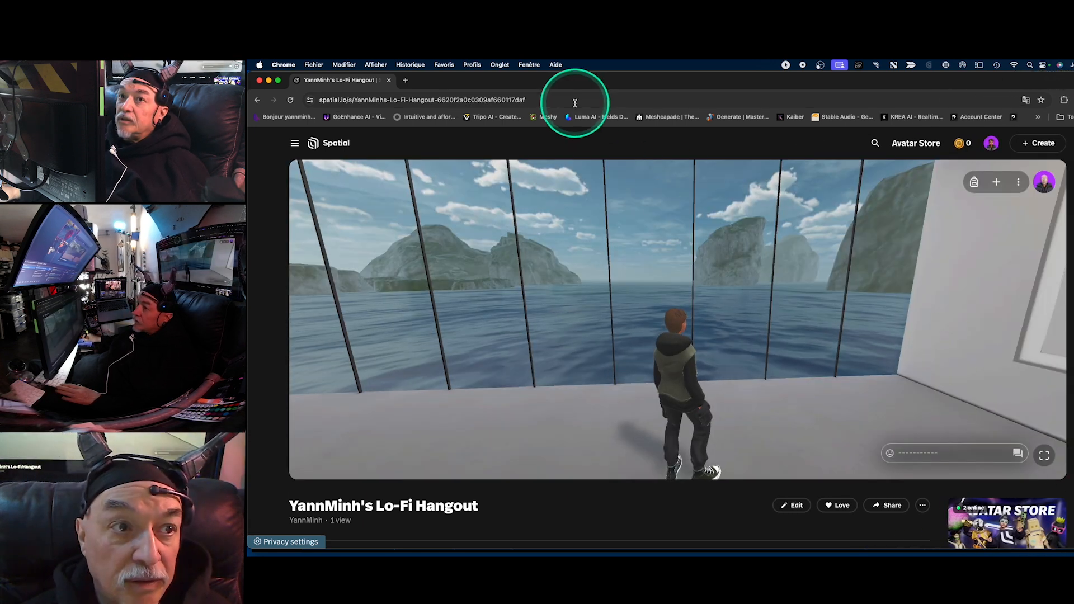
click(277, 81)
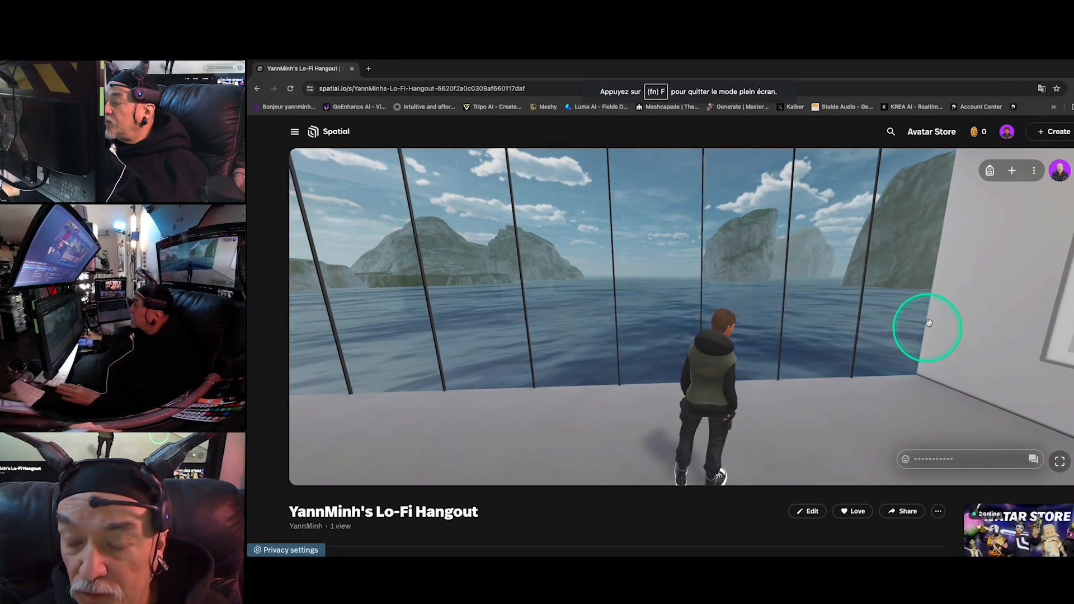
- Add an Empty Frame from the Stuff content category and place it in front of the glass wall
click(1011, 170)
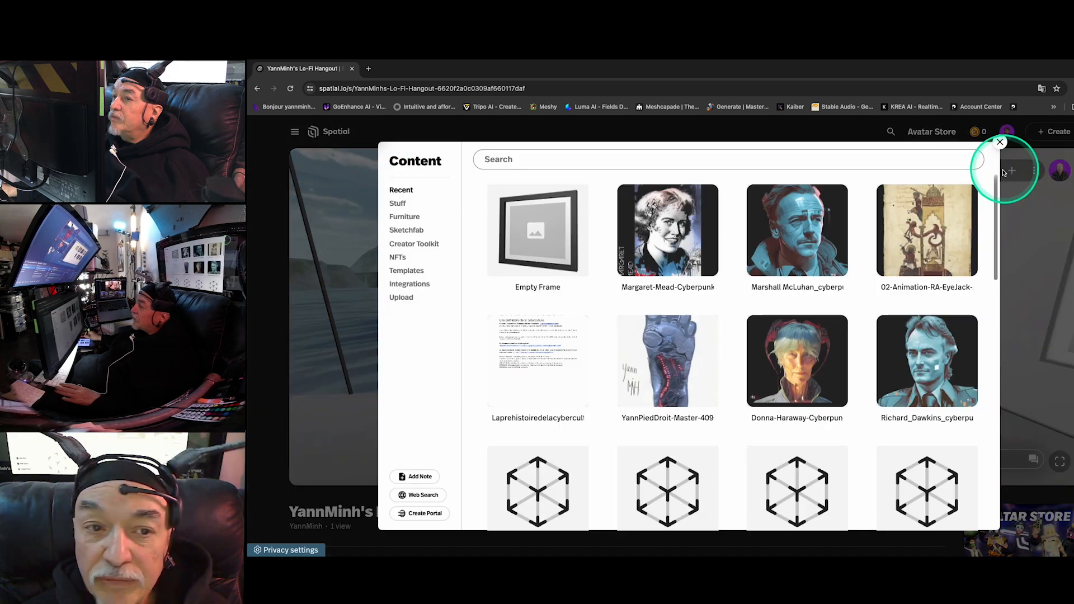
click(399, 204)
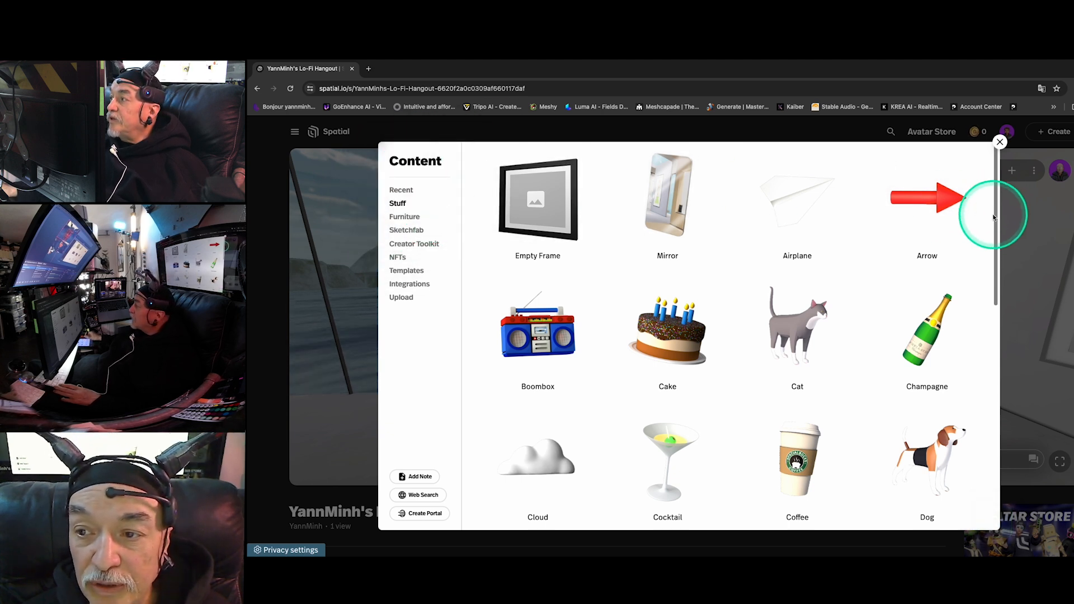
drag(994, 218, 989, 129)
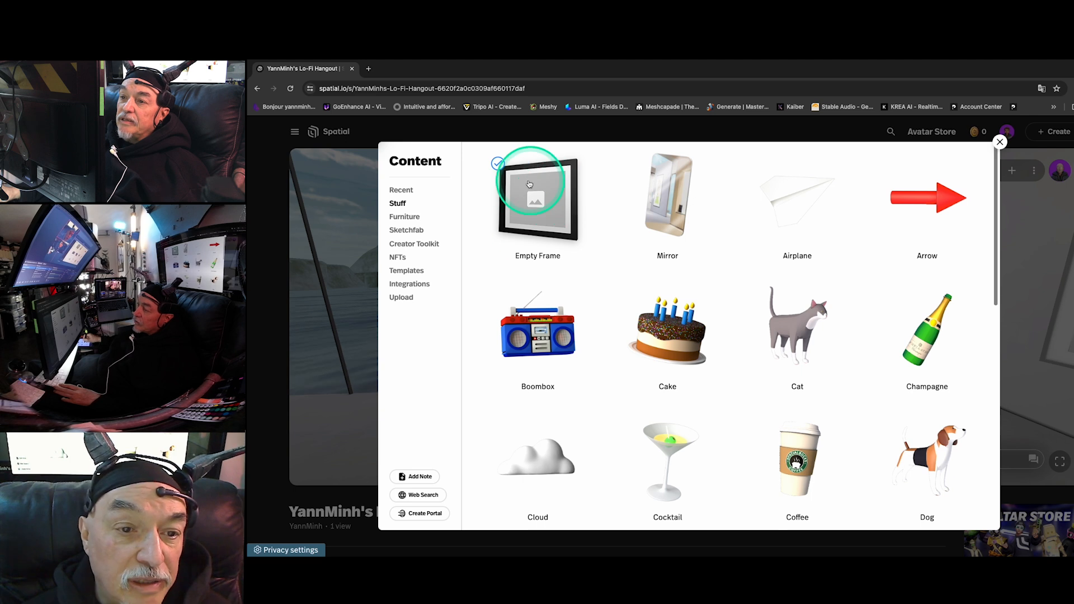
click(539, 213)
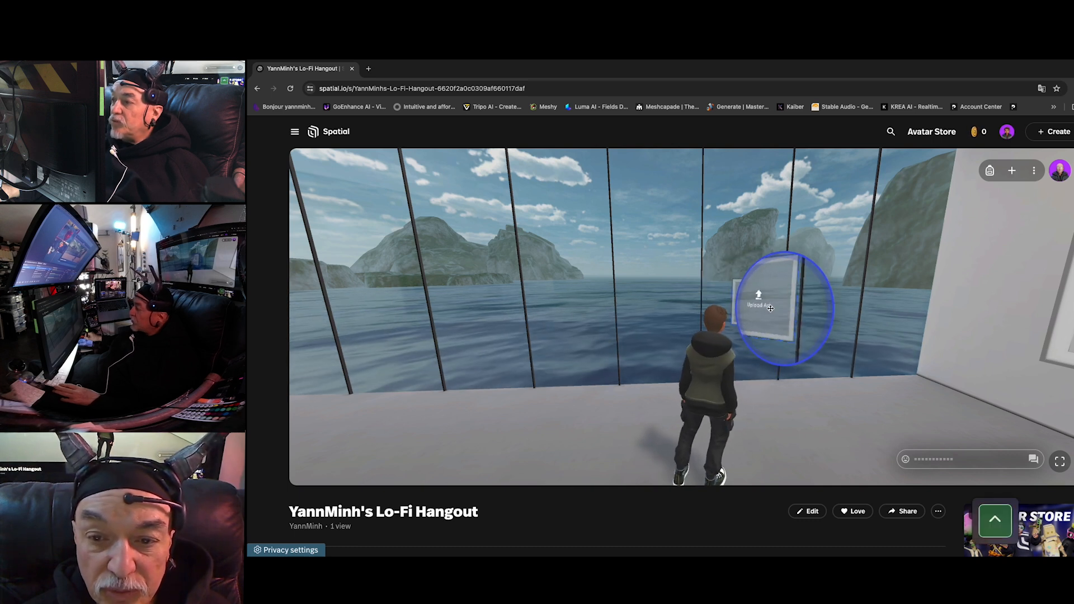
key(alt)
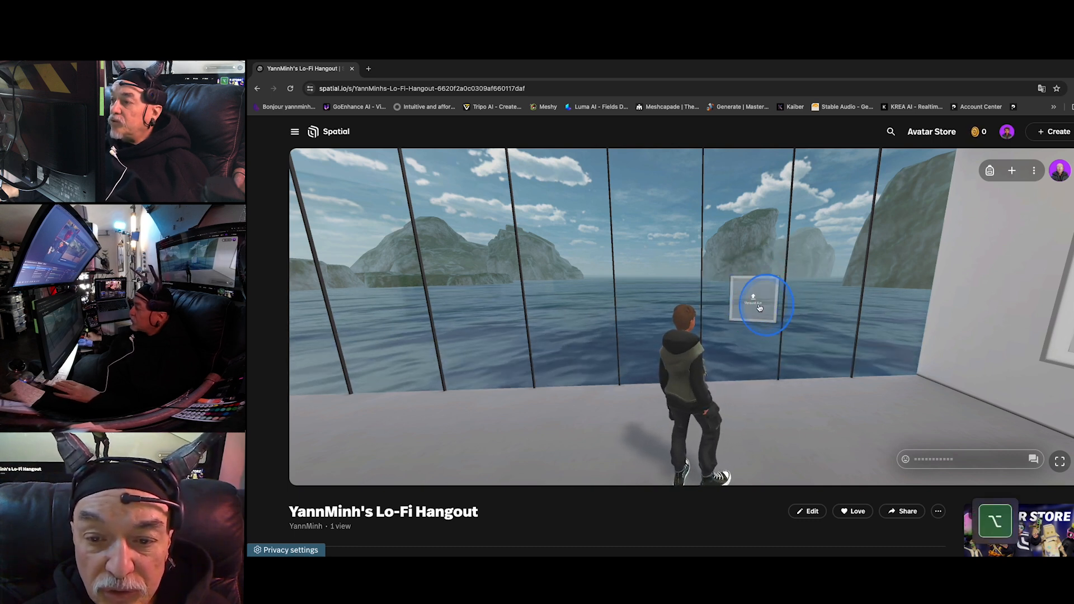
- Enlarge the empty frame at the glass wall to scale 2.47, with rotation 1 and y position 2.11
click(753, 318)
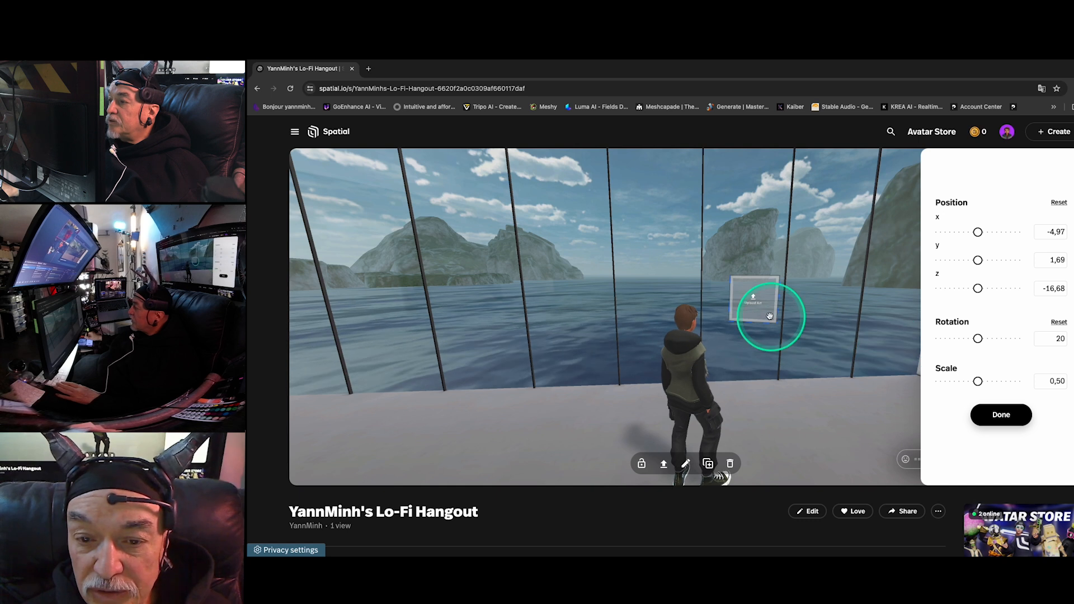
drag(977, 381, 999, 381)
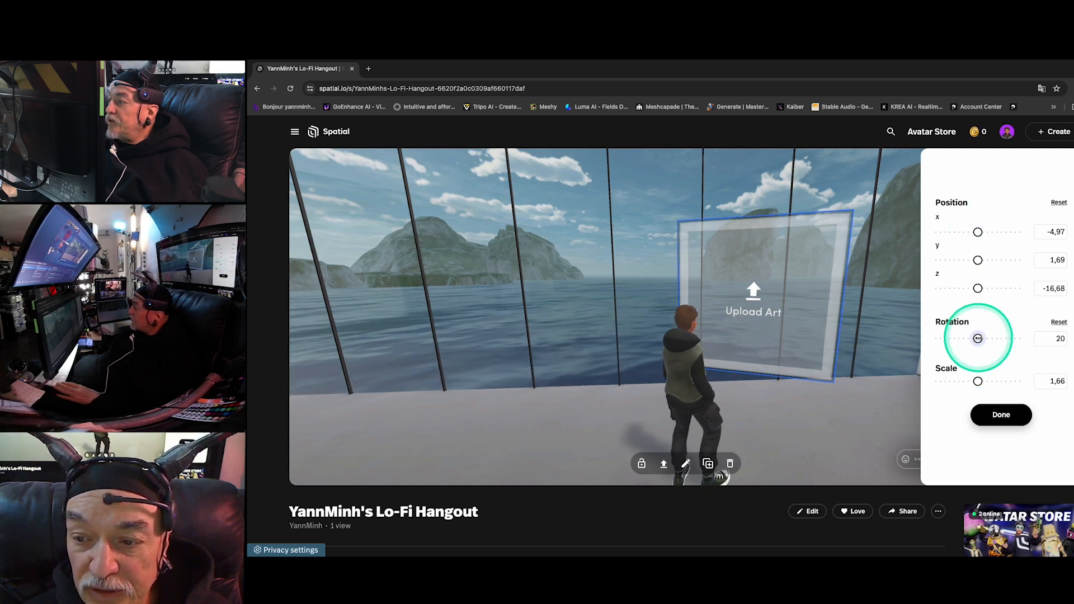
drag(974, 339, 964, 339)
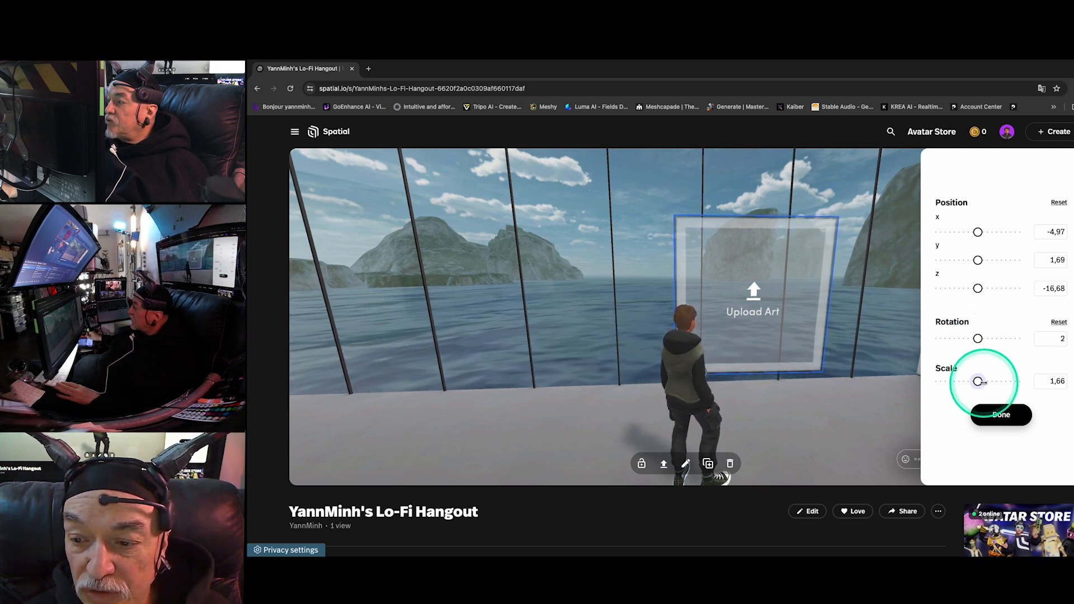
drag(980, 381, 991, 381)
drag(979, 338, 978, 338)
drag(978, 260, 988, 260)
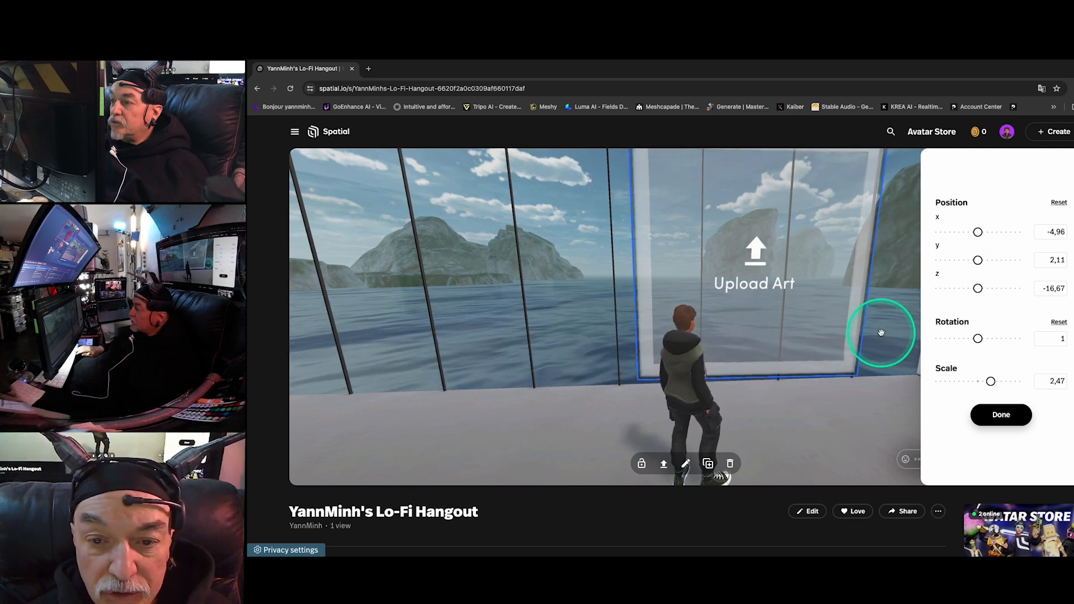
- Push the empty frame back toward the glass wall, to about x -5.15 and z -17.16, and inspect its placement from the side
click(881, 333)
click(881, 333)
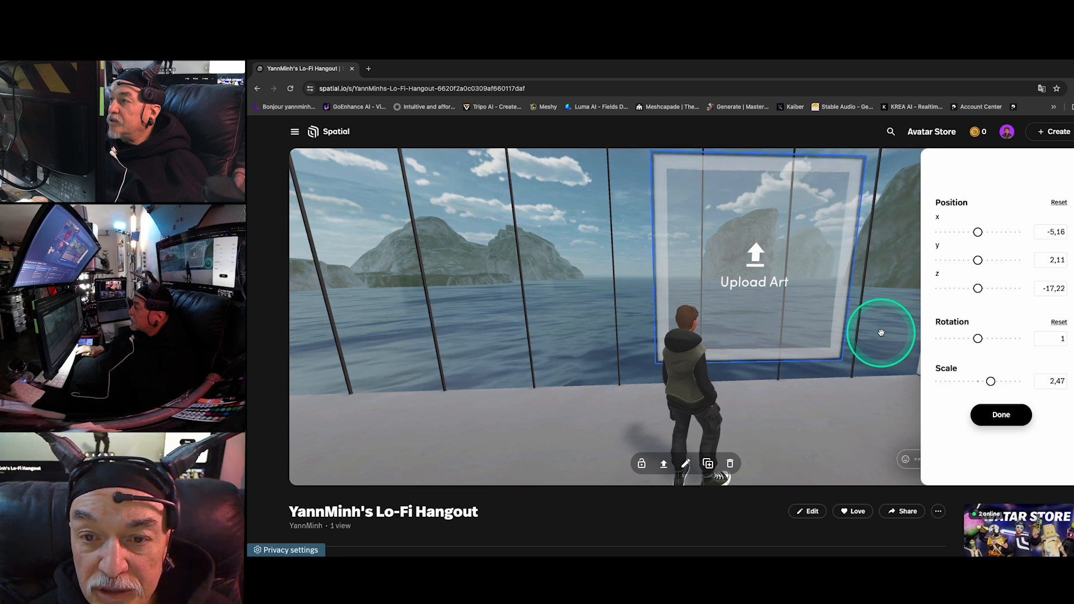
key(Down)
key(Down)
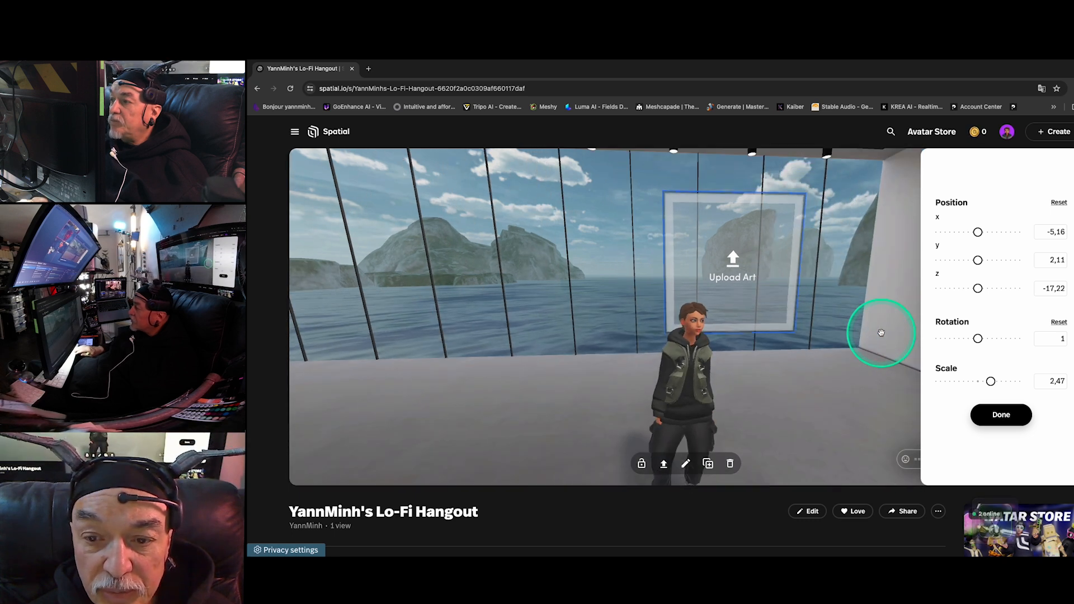
key(Down)
key(Right)
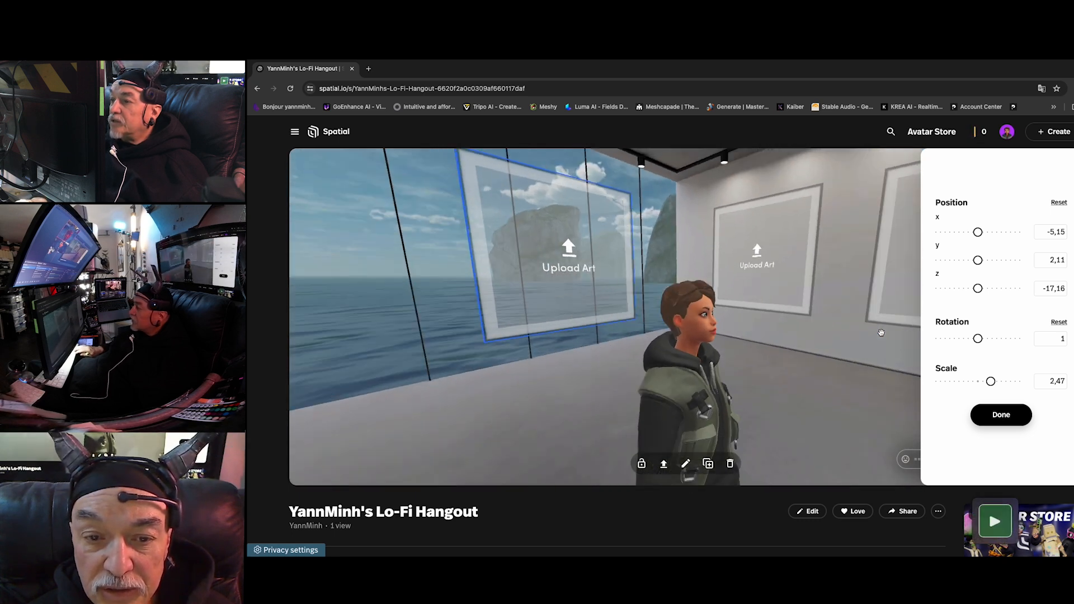
key(Left)
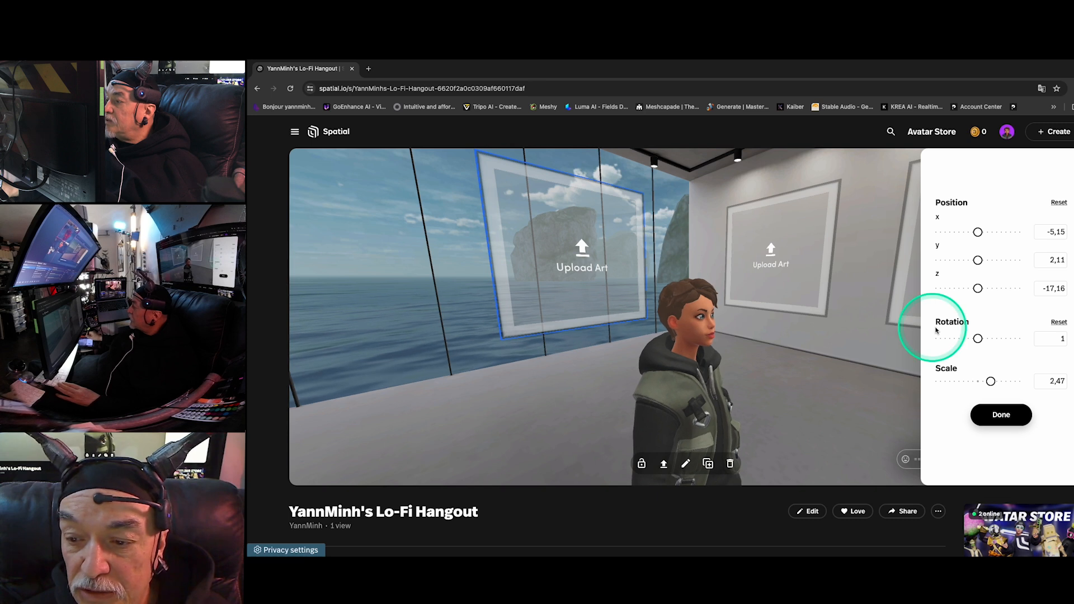
- Enlarge the frame to scale 2.98 and raise its y position to 2.26
click(991, 381)
drag(991, 381, 1000, 381)
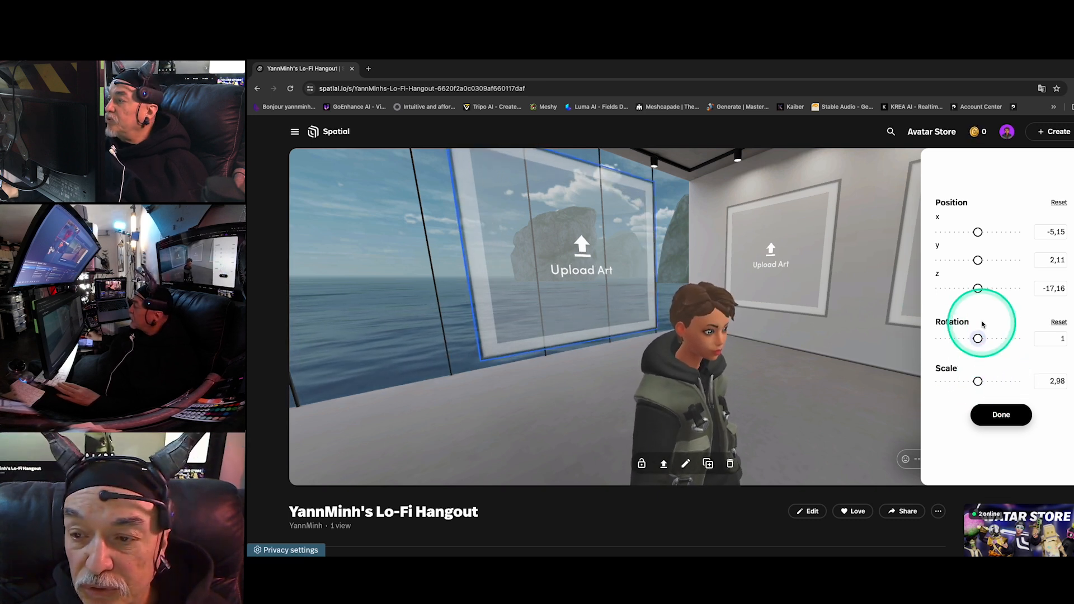
drag(977, 260, 936, 274)
- Reposition the frame to about x -4.95, z -16.88 and set its rotation to -3 so it lines up with the glass wall
key(alt)
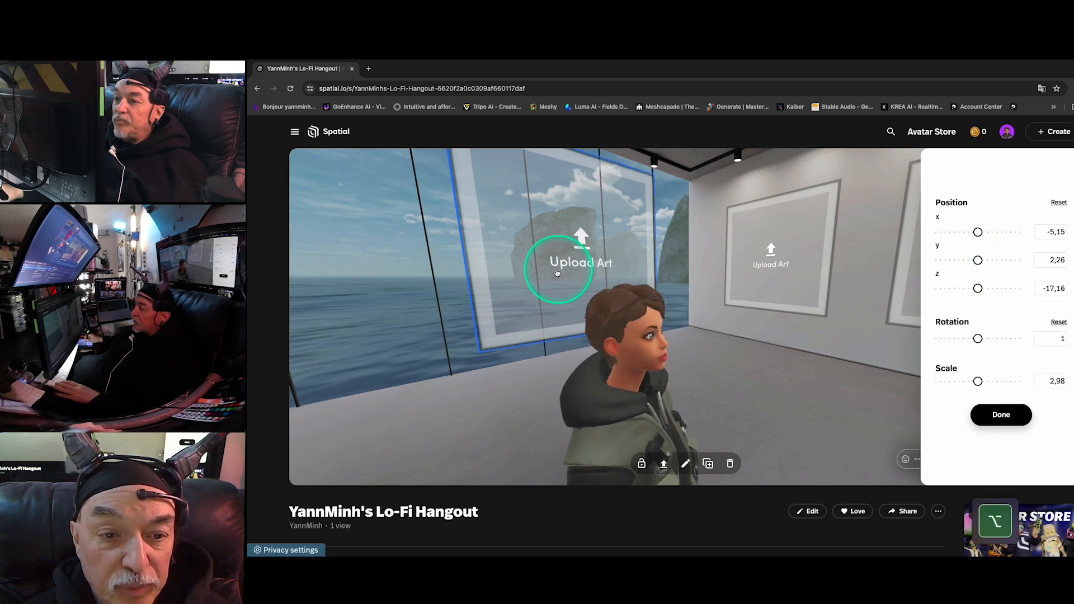
alt+drag(537, 278, 526, 279)
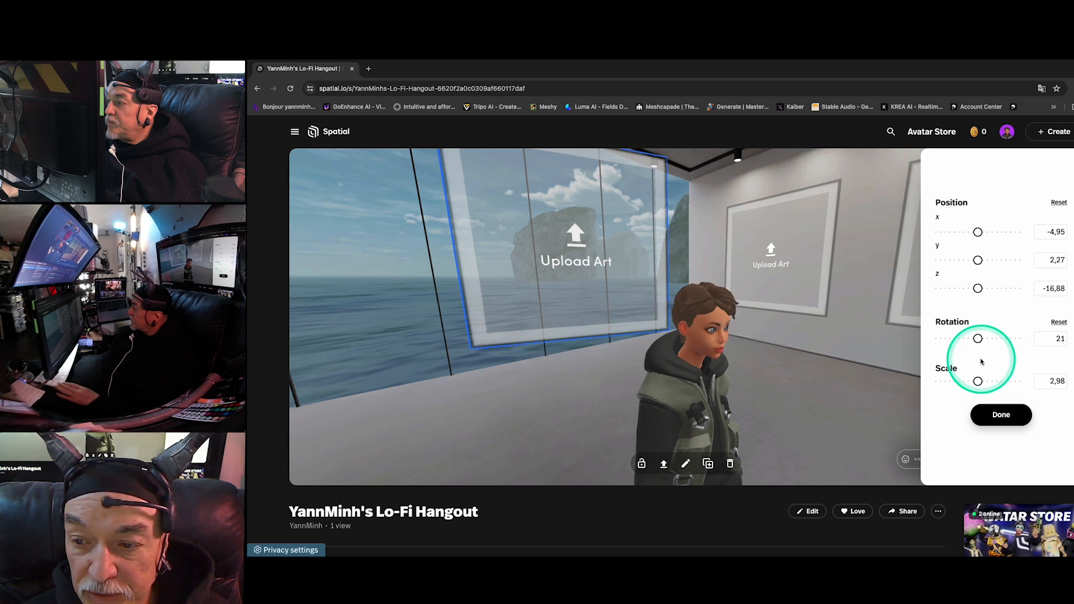
click(978, 339)
drag(974, 339, 948, 340)
- Step the avatar back from the glass wall and lock the frame in place
key(Up)
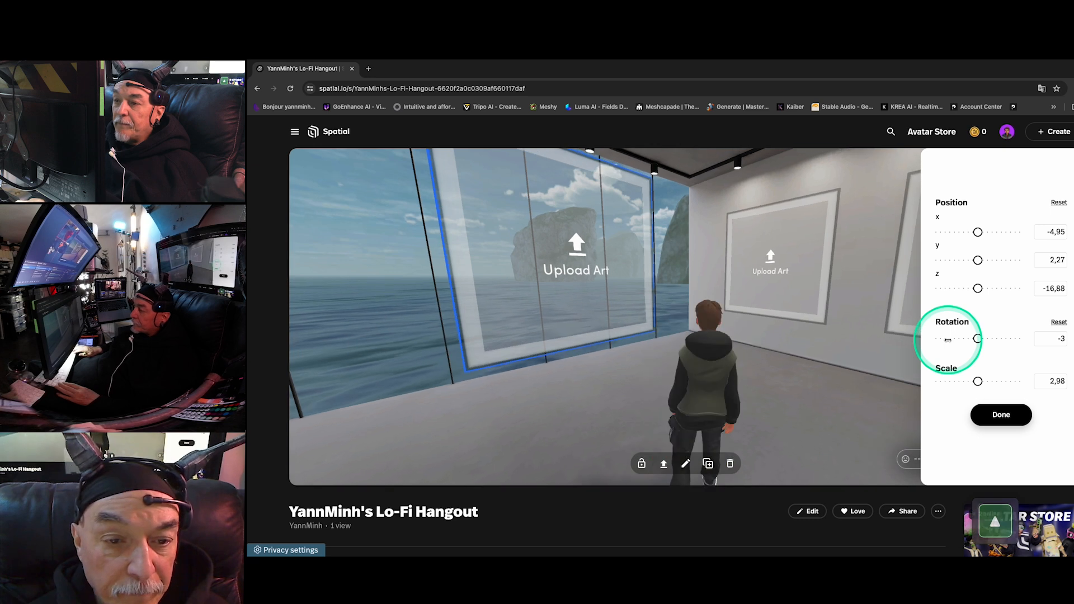
key(Left)
key(Right)
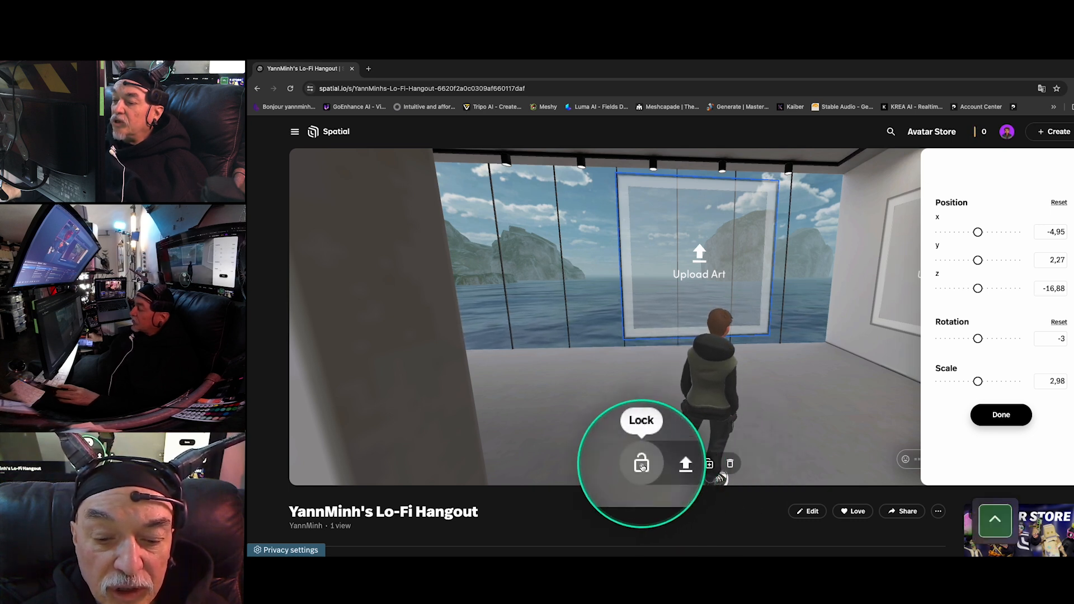
right_click(641, 464)
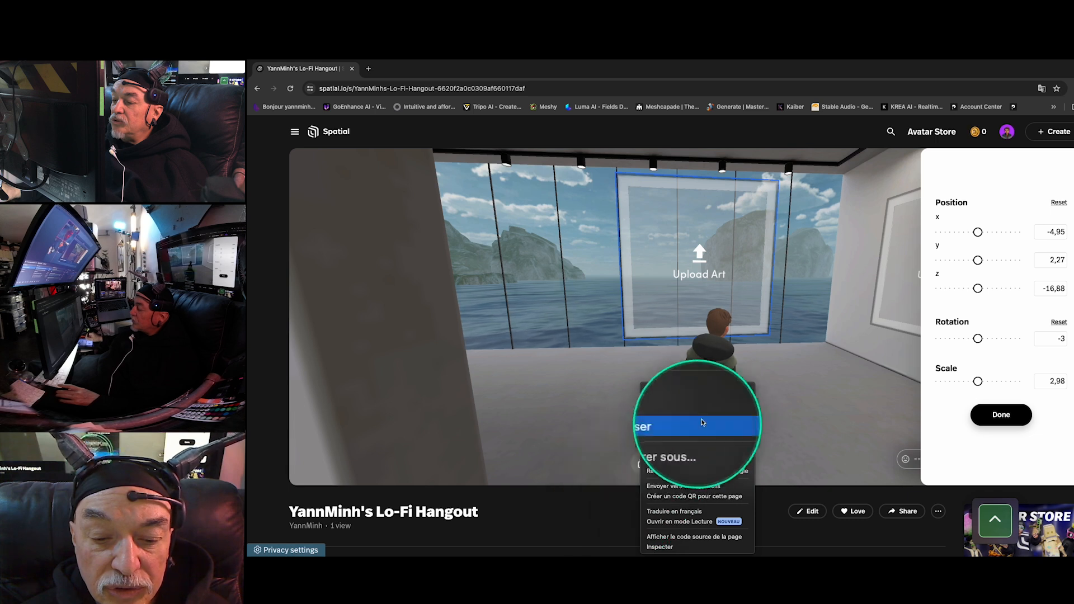
click(796, 390)
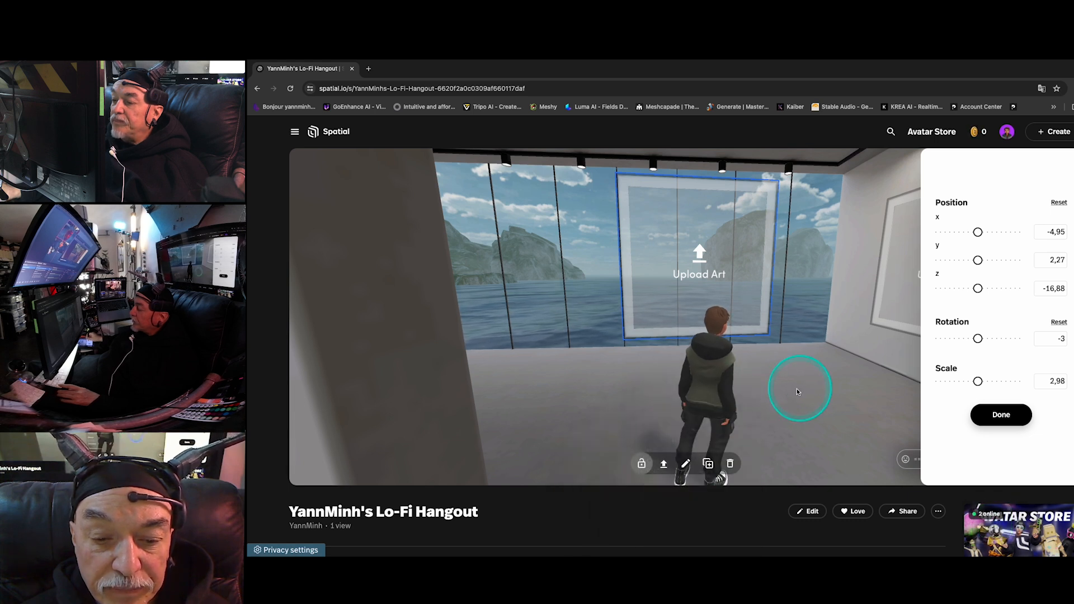
click(642, 464)
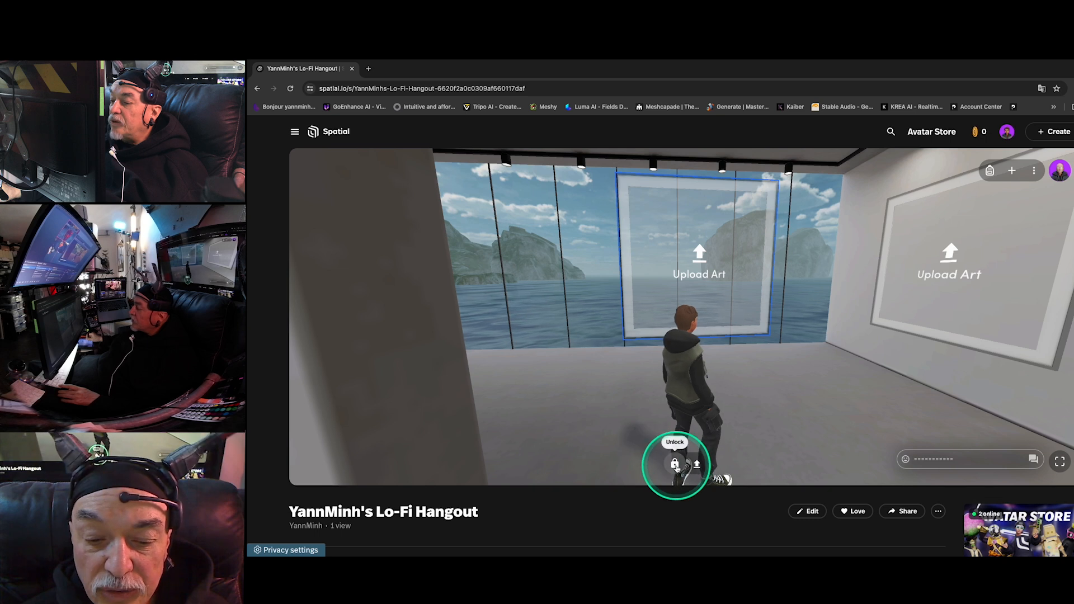
- Walk the avatar around the locked frame to examine its placement against the glass wall from several sides
key(Left)
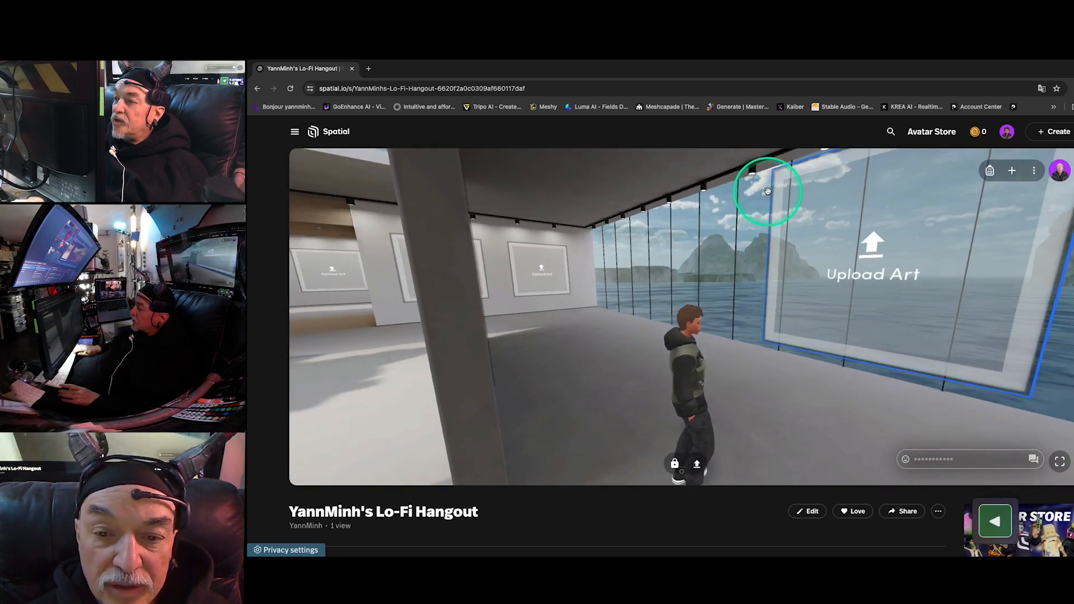
key(Up)
key(Right)
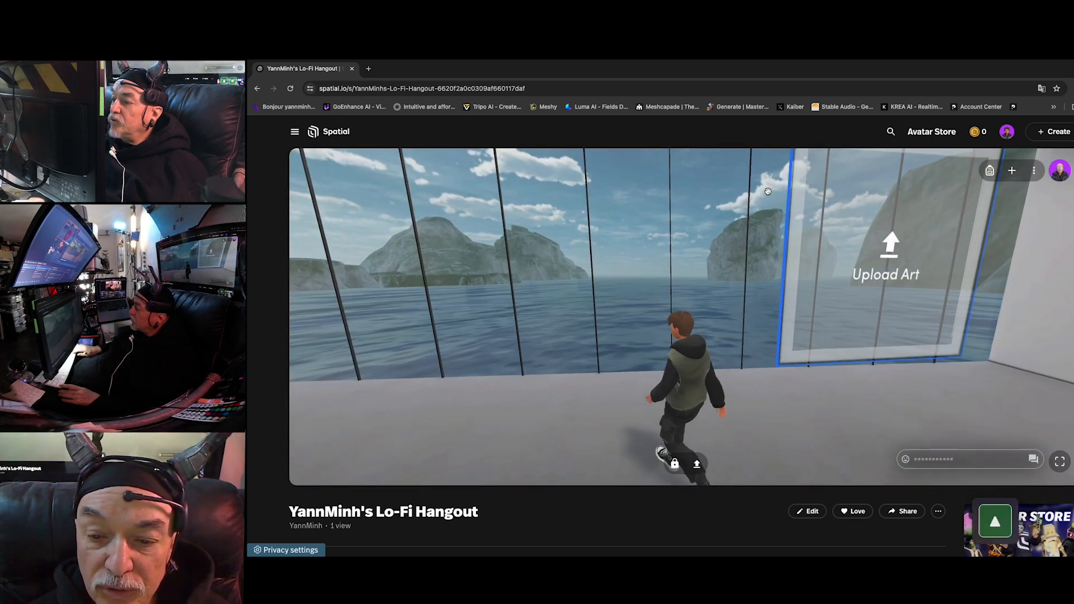
key(Right)
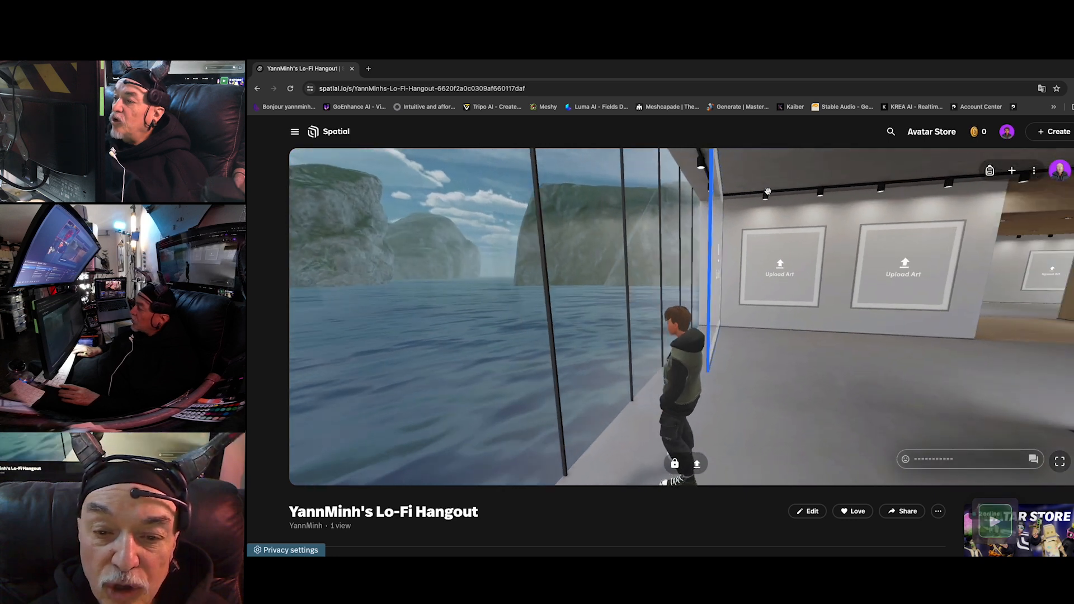
key(Right)
key(Right)
key(Up)
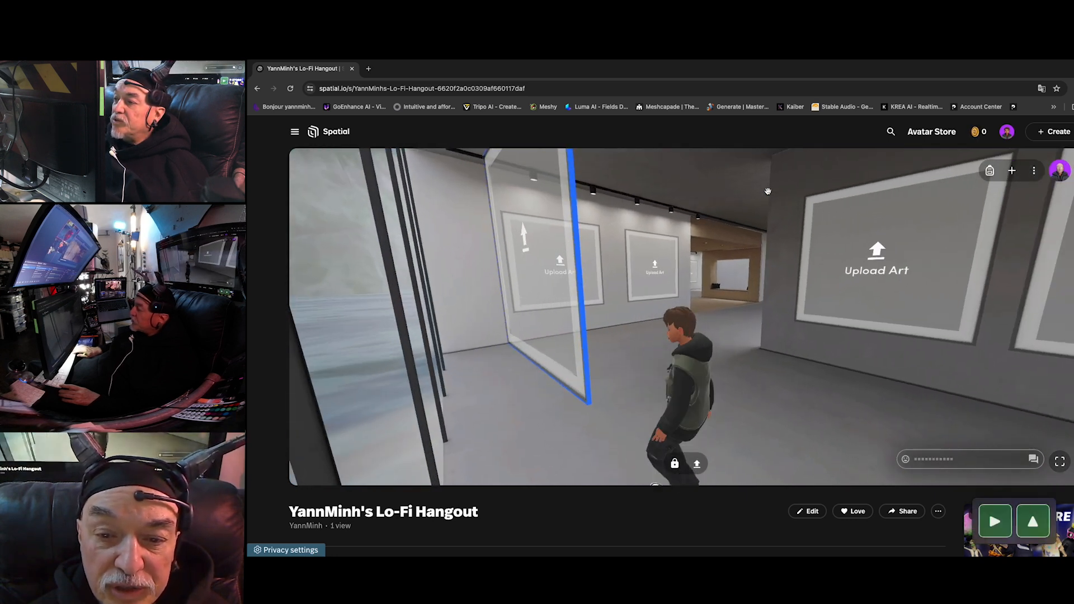
key(Up)
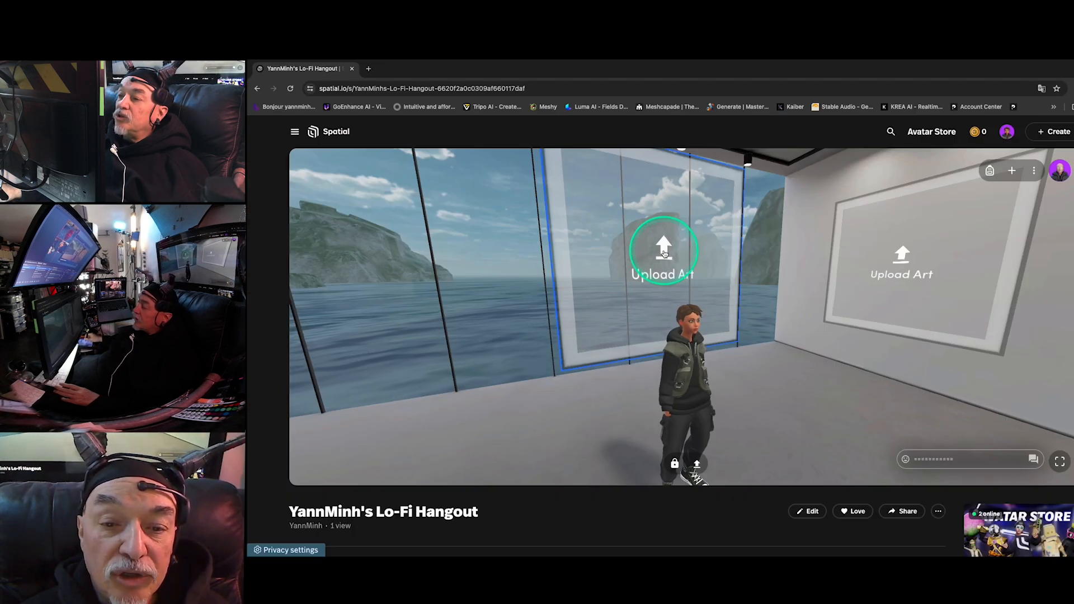
- Upload Golem-Target1-QRCode_4096.jpg from the Golem-Menhirs folder into the large frame at the glass wall
key(ctrl)
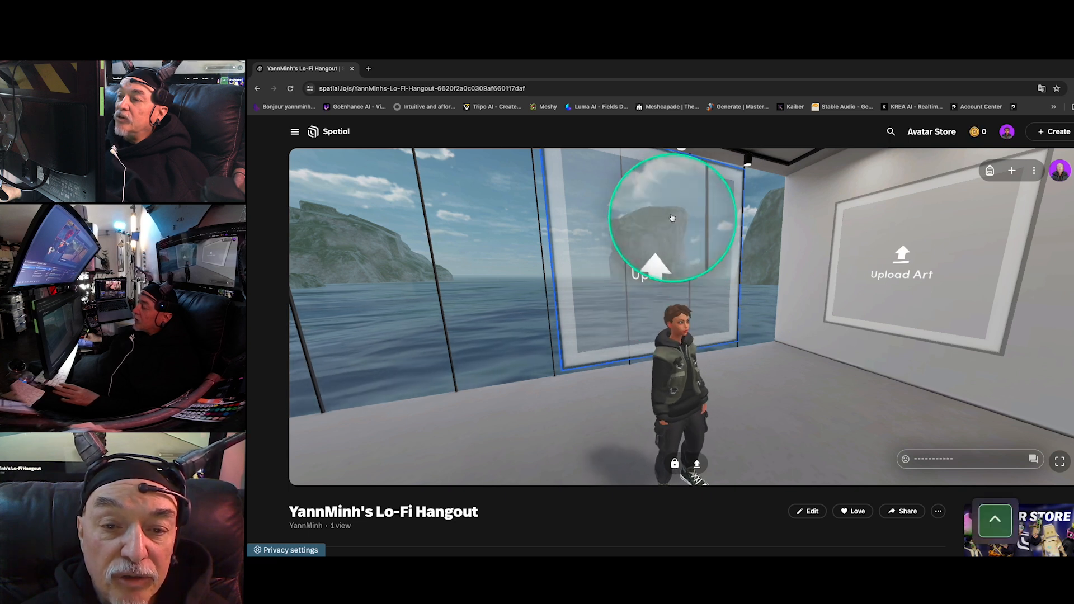
click(659, 255)
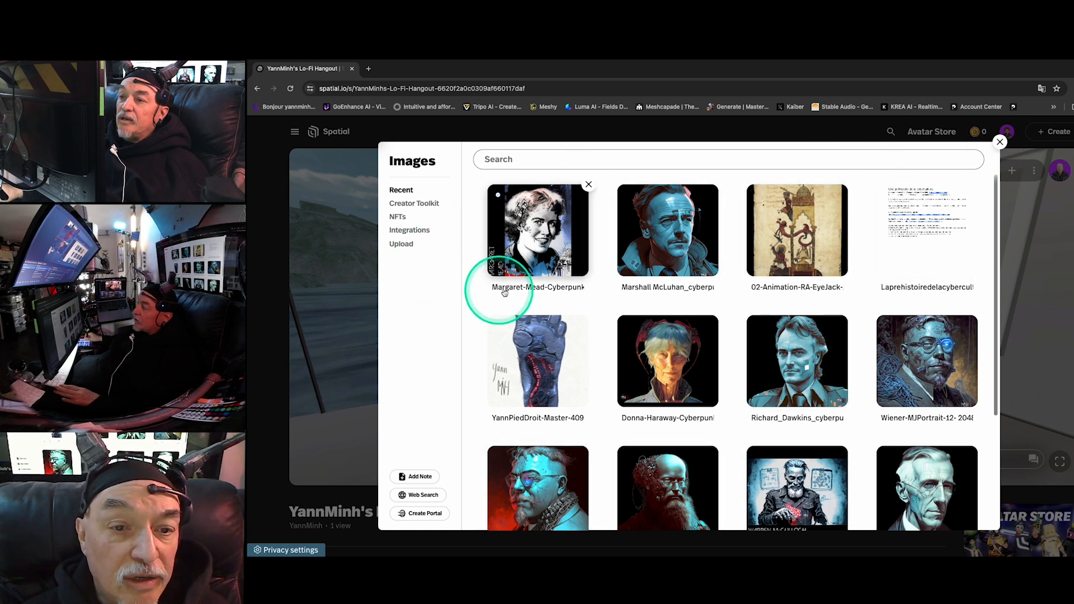
mouse_move(996, 202)
mouse_down()
mouse_move(995, 337)
mouse_move(995, 192)
mouse_up()
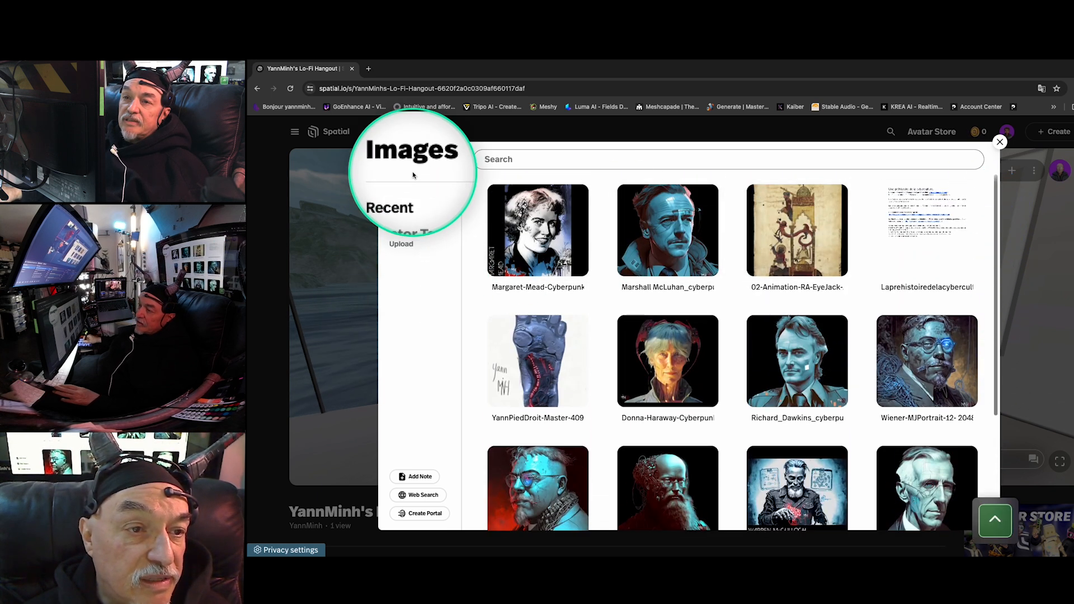
click(400, 243)
click(756, 370)
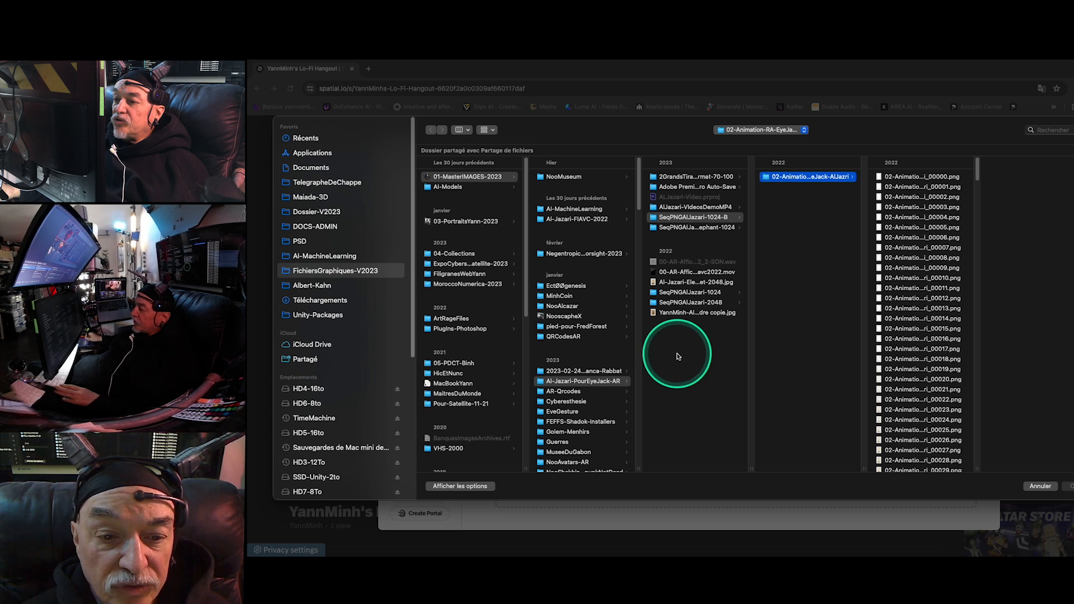
click(564, 432)
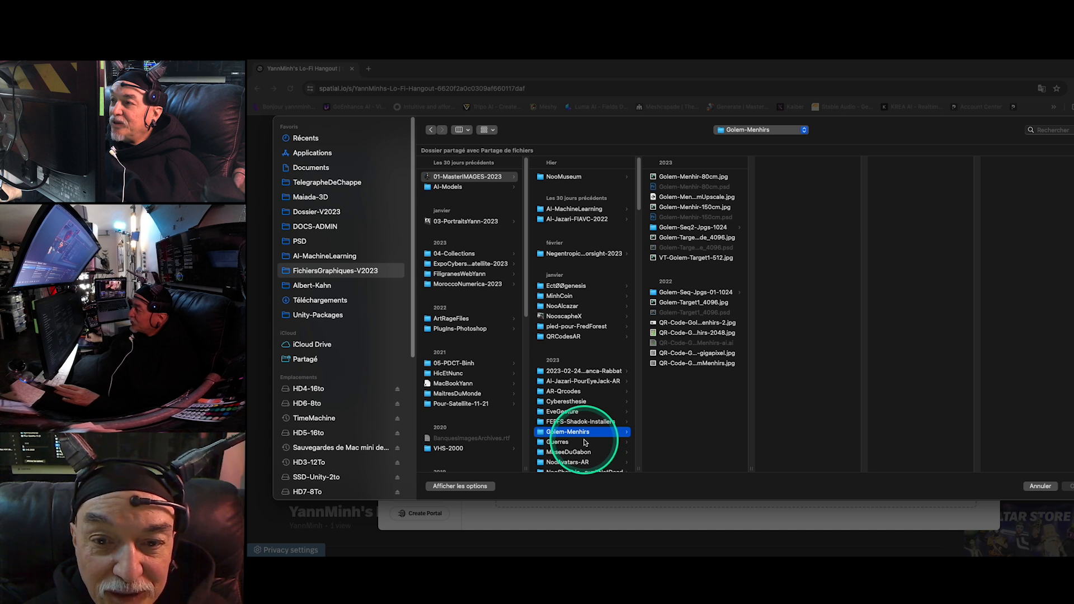
click(700, 238)
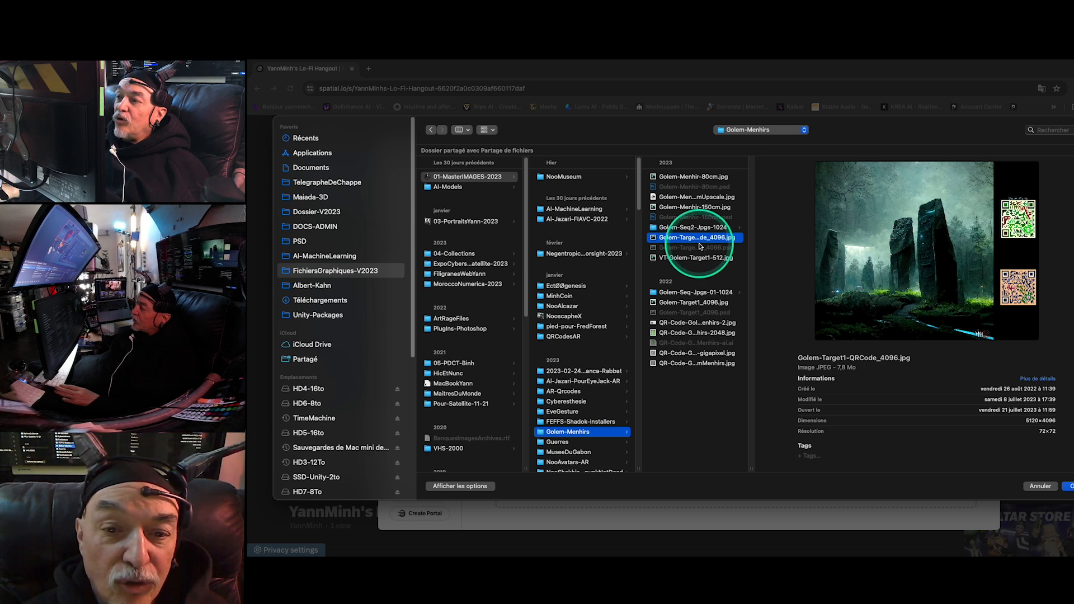
double_click(653, 237)
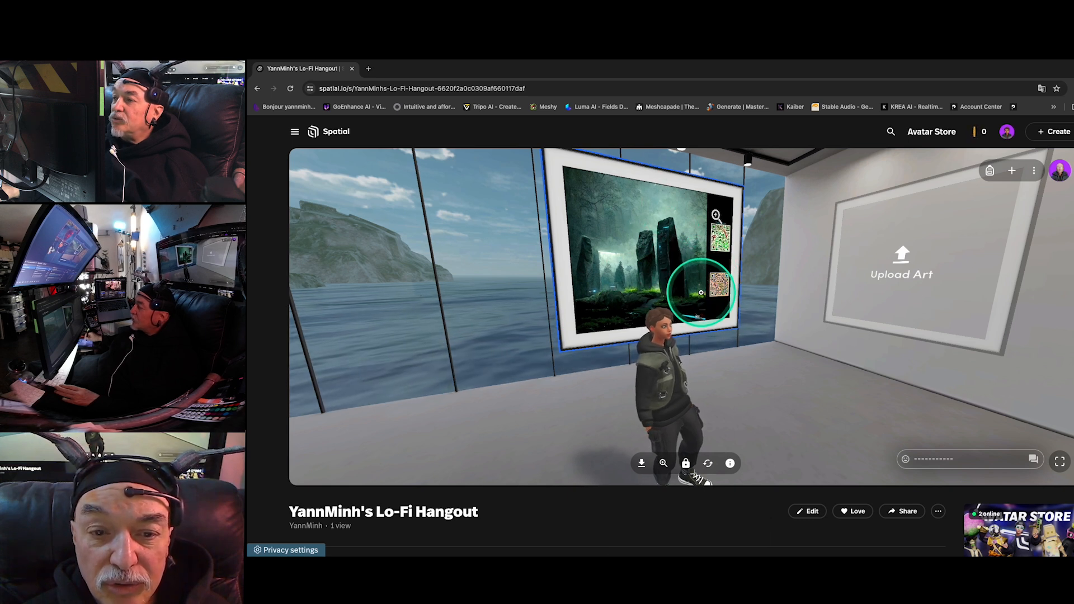
- Fill the empty frame nearest the glass wall on the adjoining white wall with the recent Marshall McLuhan cyberpunk image
key(Right)
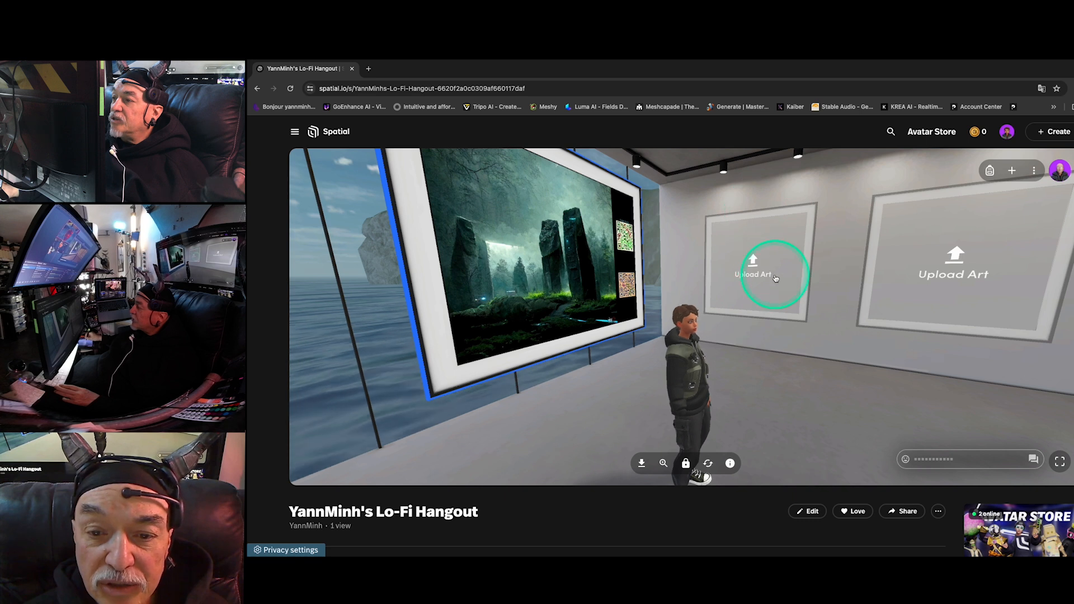
click(776, 278)
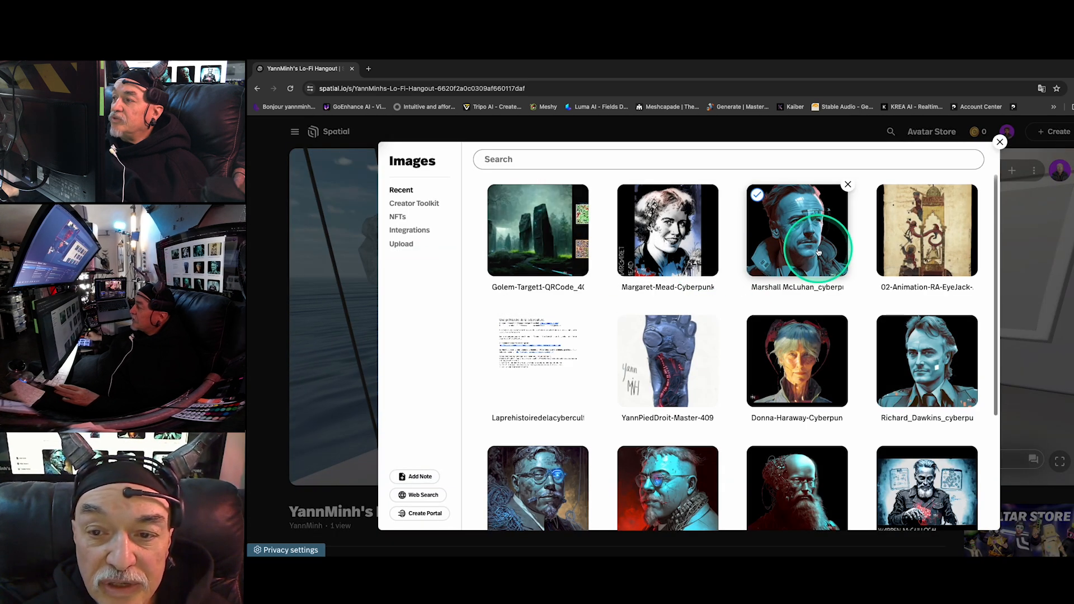
key(ctrl)
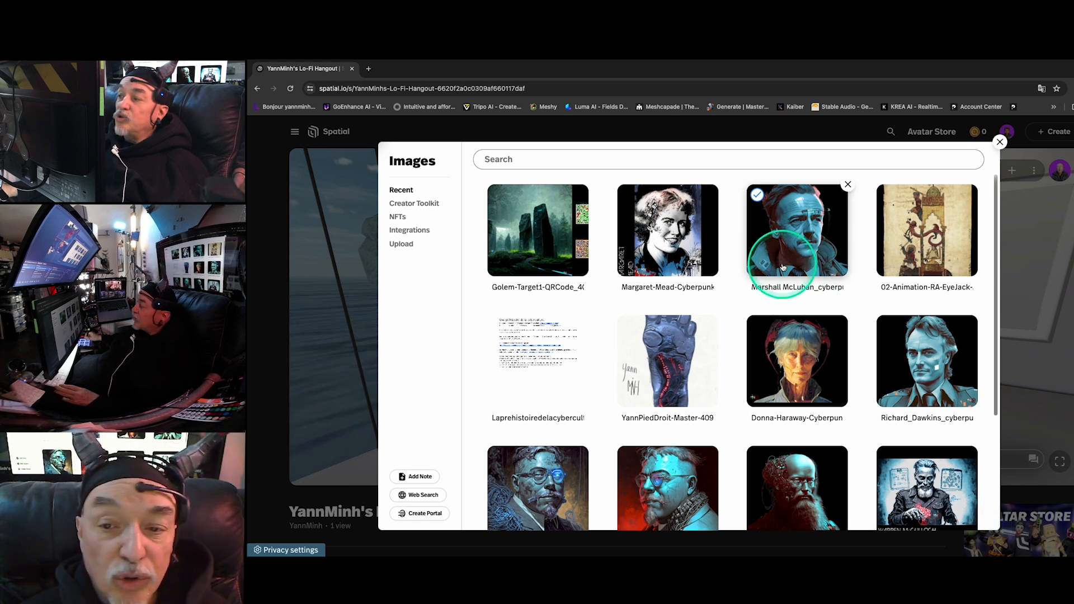
click(798, 255)
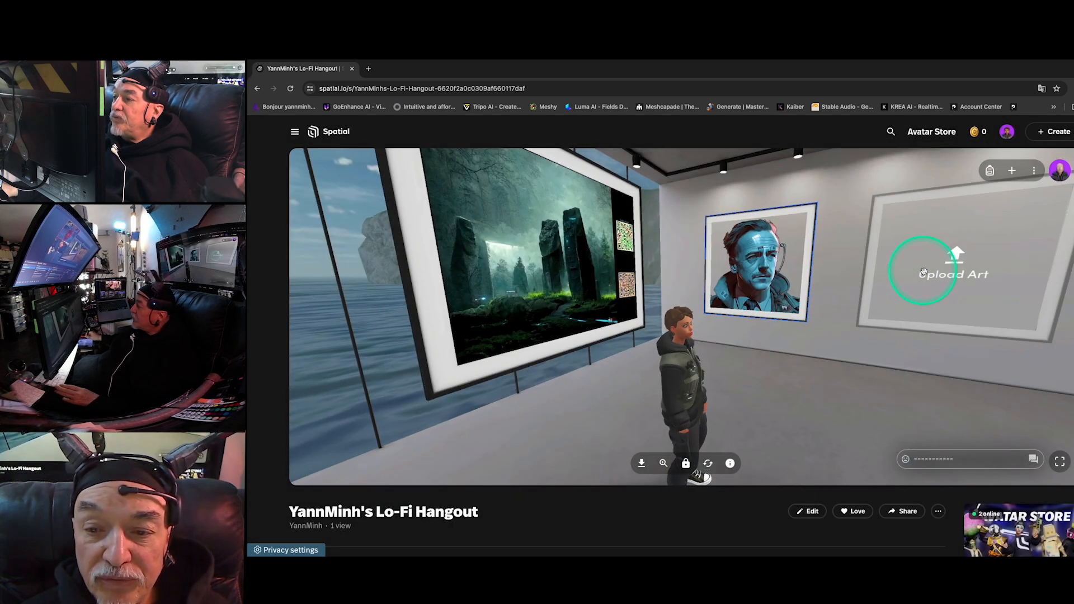
- Fill the next empty frame on the white wall with the recent Donna-Haraway-Cyberpunk image
click(960, 278)
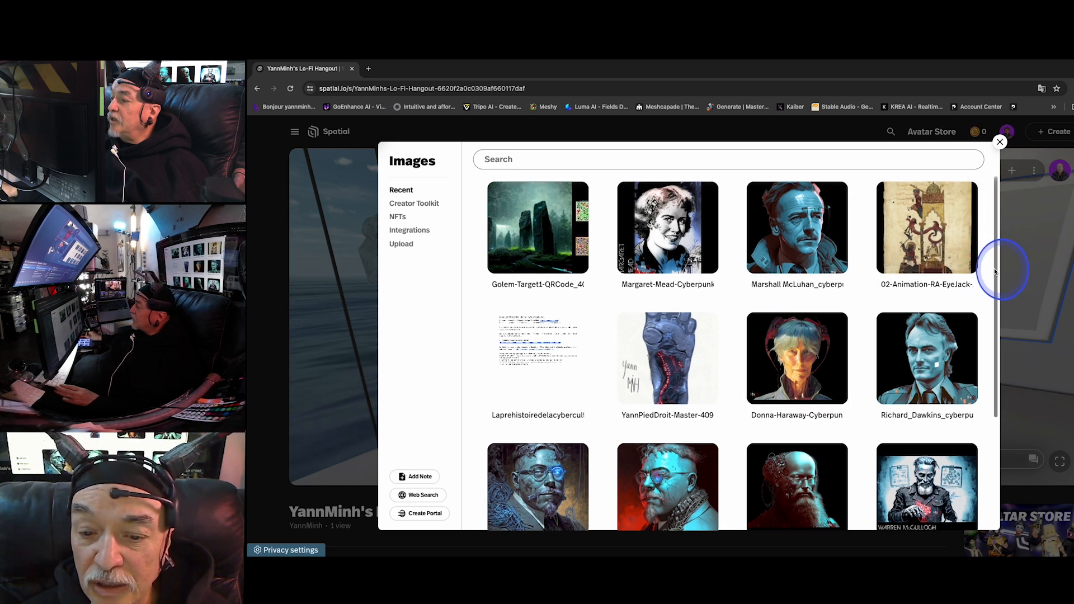
scroll(999, 269, down, 2)
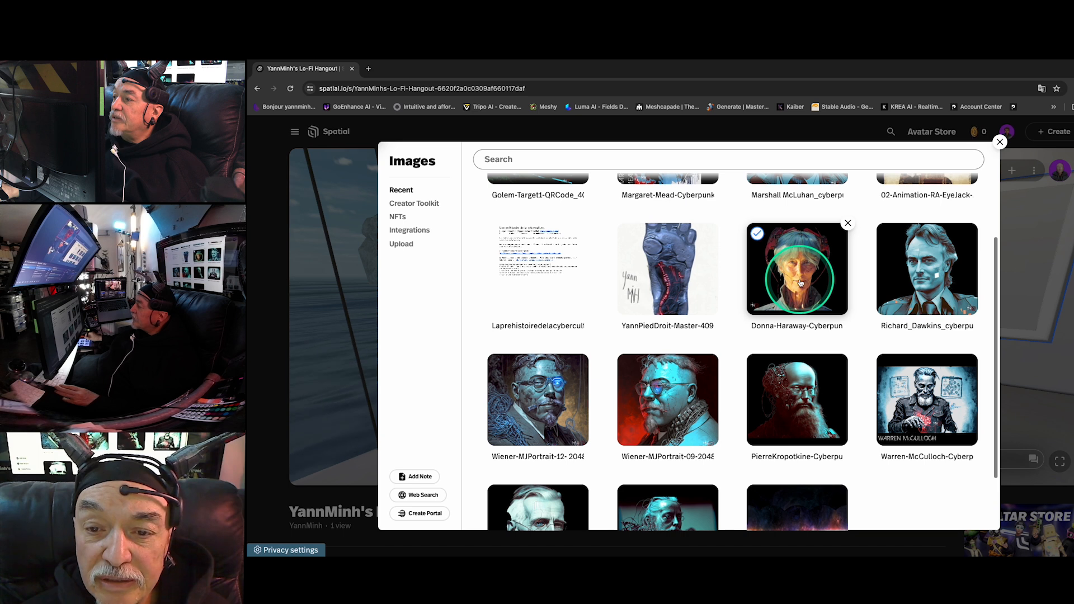
click(800, 284)
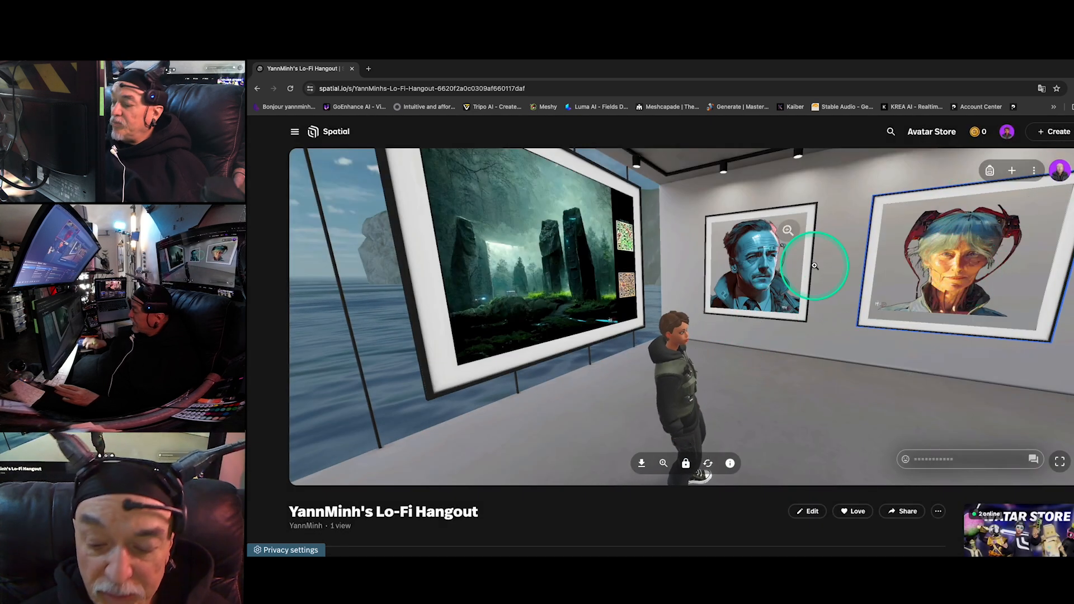
- Walk the avatar past the large glass-wall frame and the white wall to examine the two framed cyberpunk portraits
key(Right)
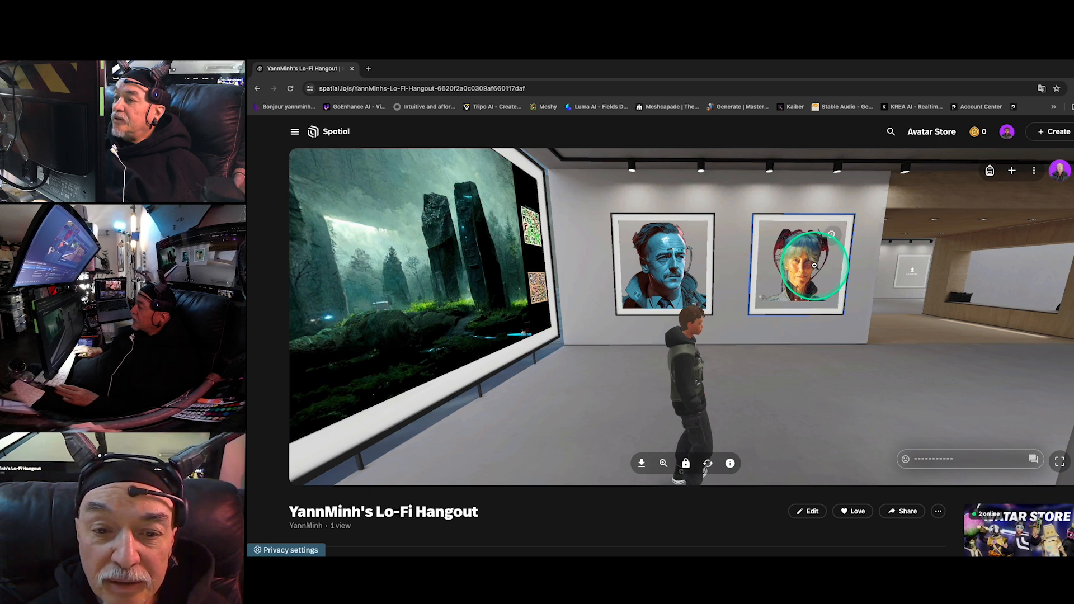
key(Left)
key(Up)
key(Right)
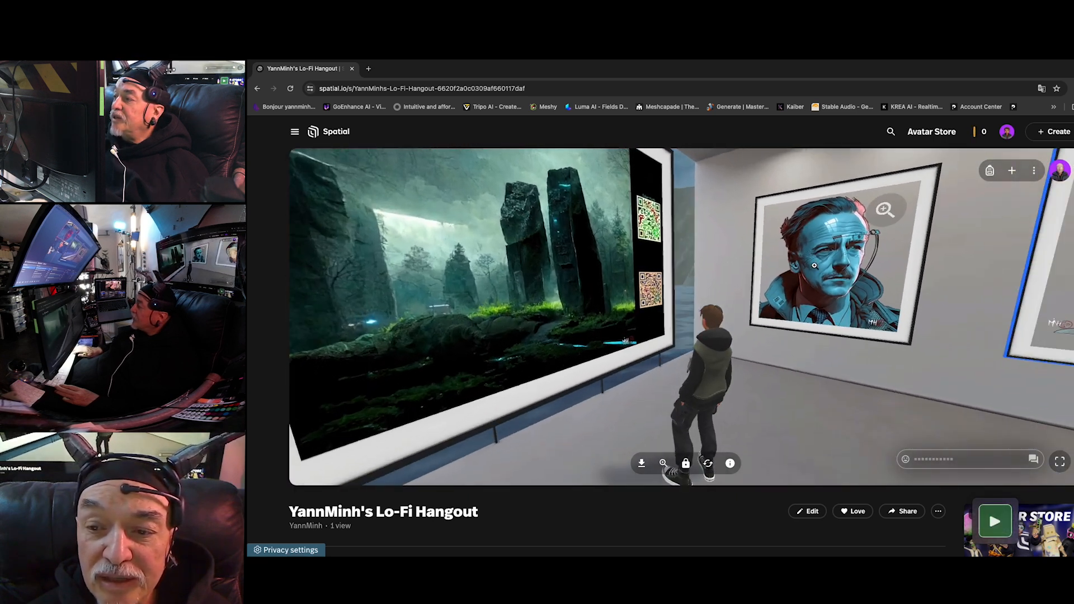
key(Right)
key(Up)
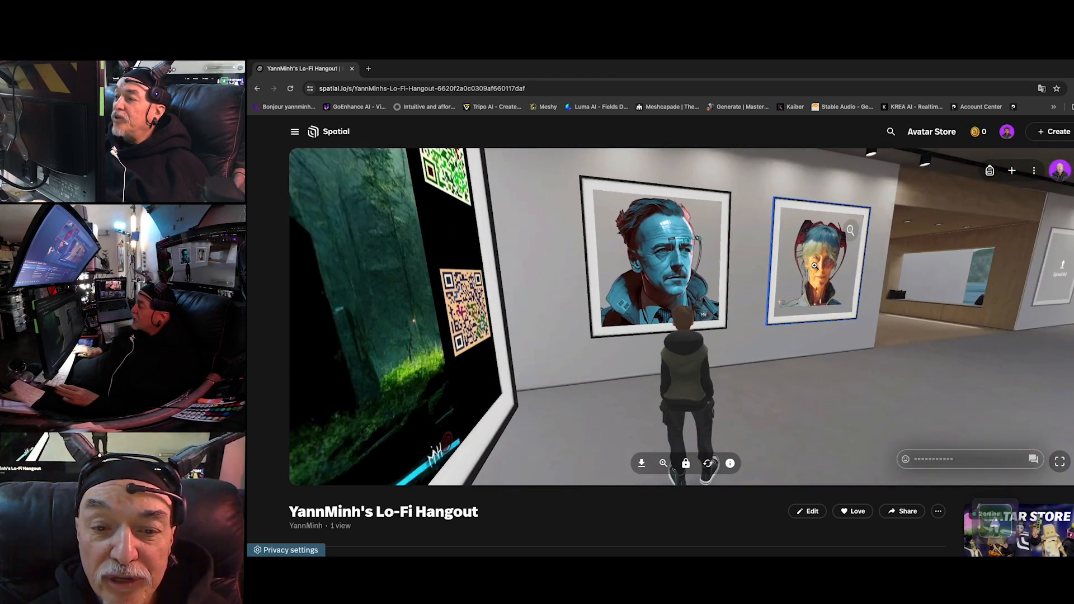
key(Right)
key(Up)
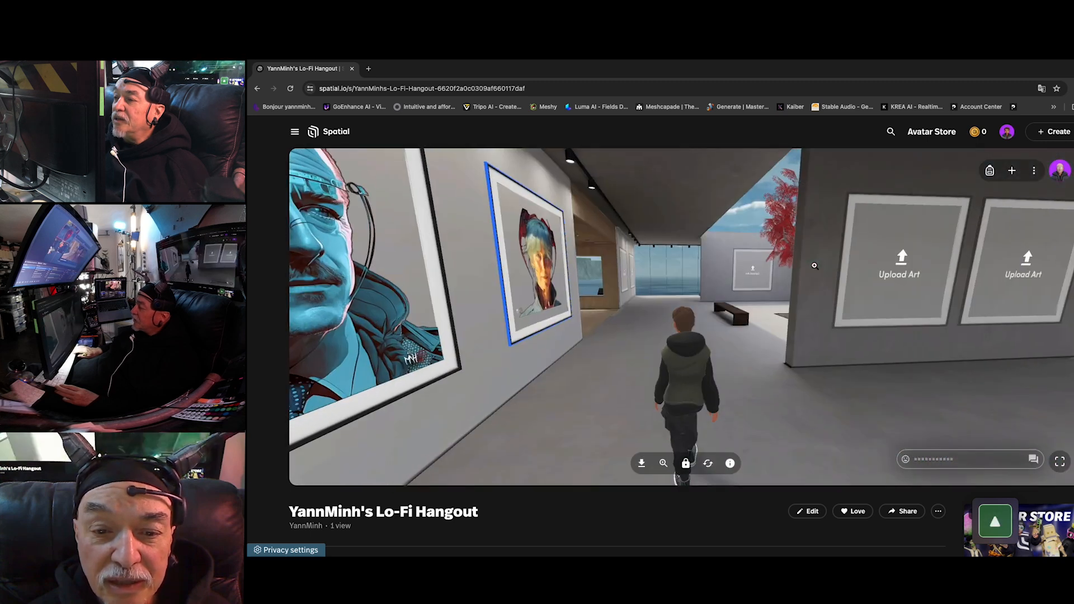
key(Left)
key(Up)
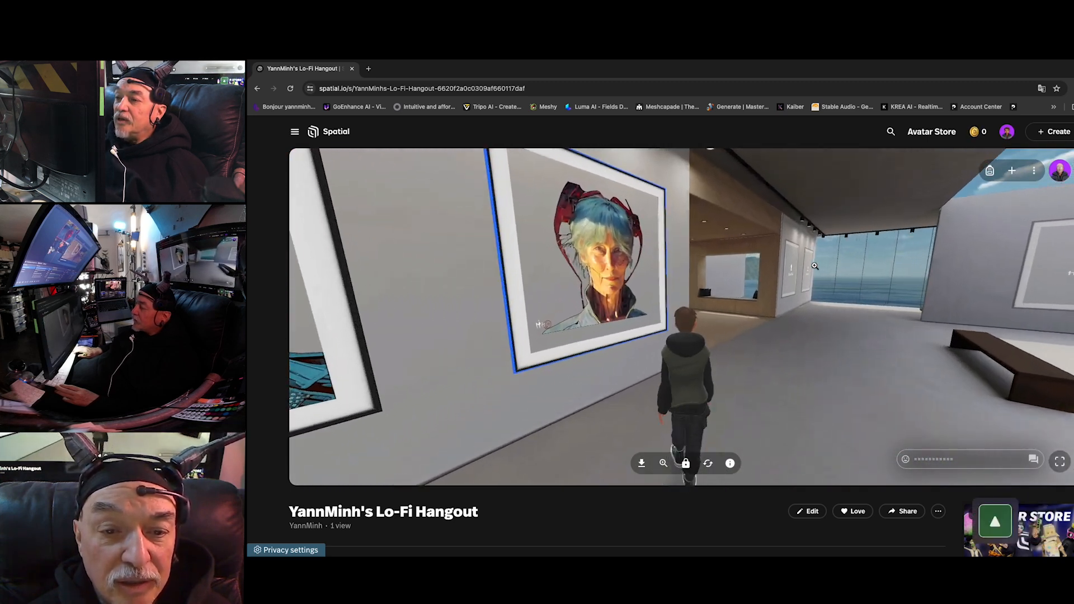
key(Left)
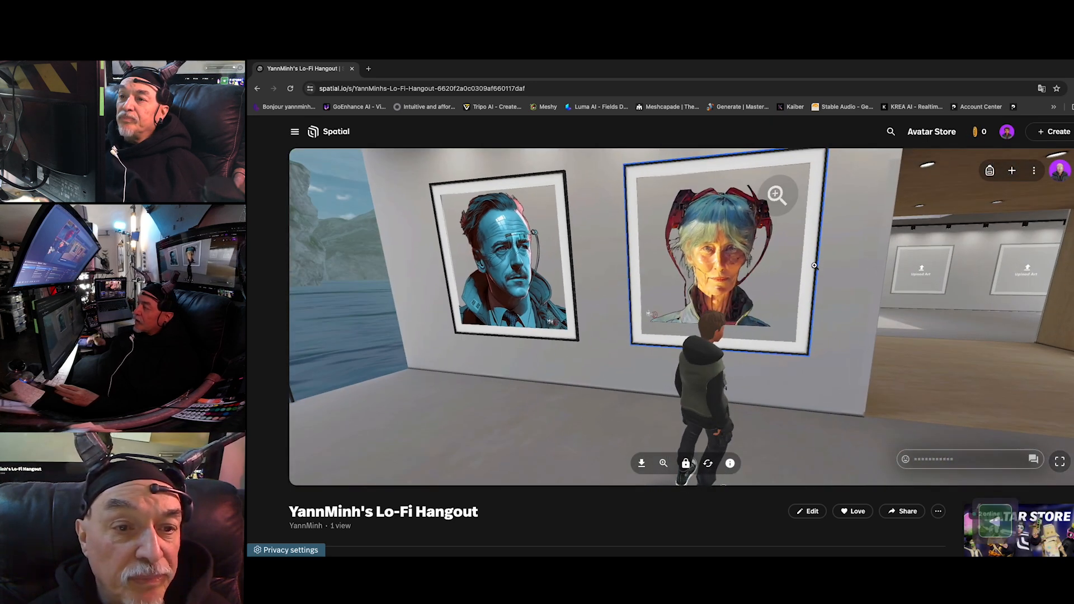
- View the Donna Haraway portrait and the Marshall McLuhan portrait enlarged one after the other, closing each view
click(547, 218)
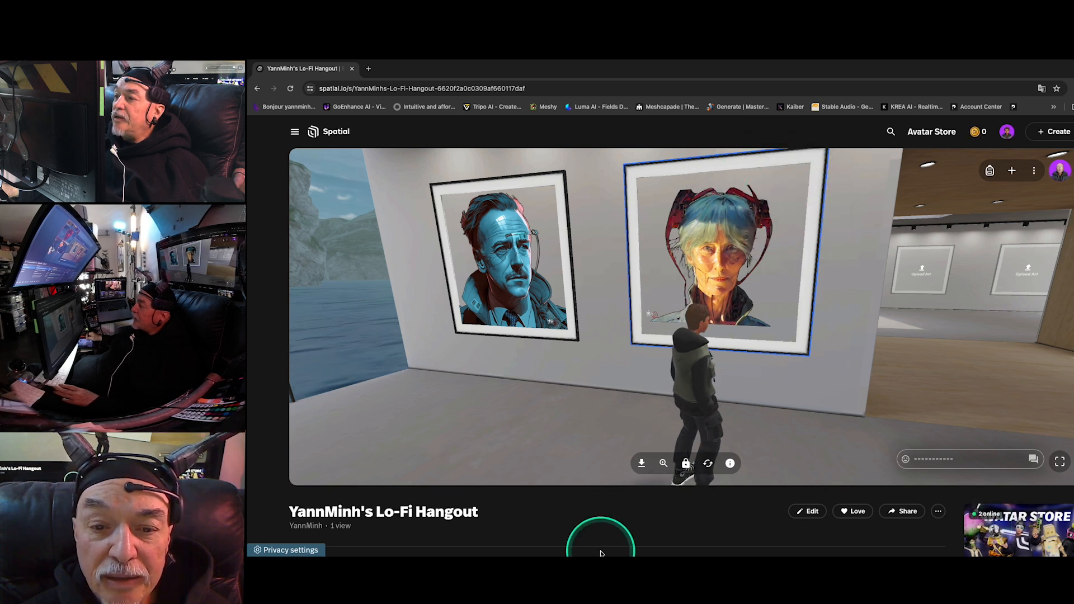
click(776, 194)
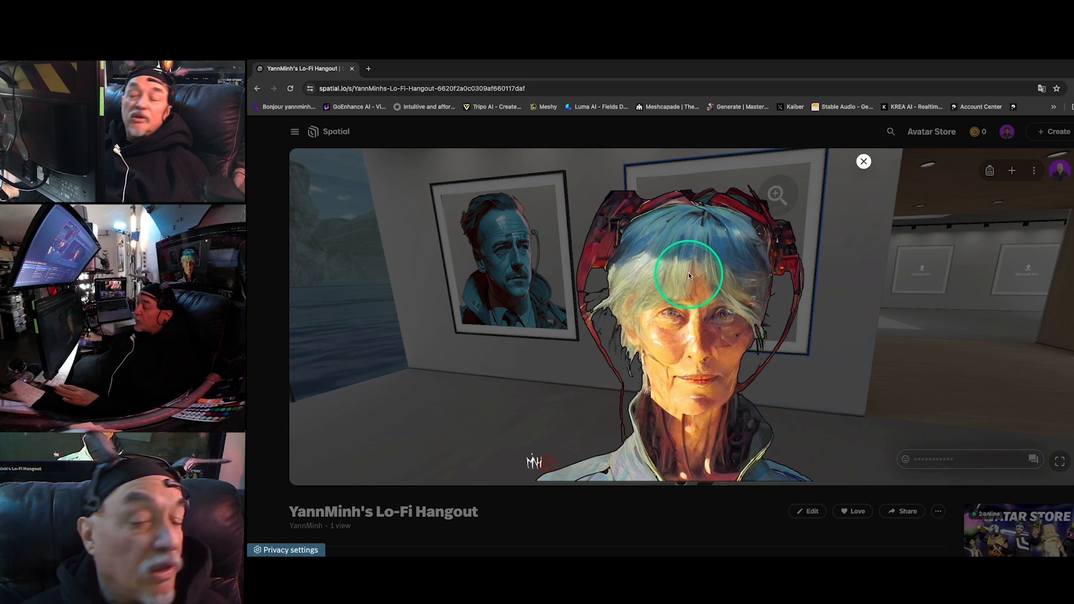
click(863, 162)
click(520, 272)
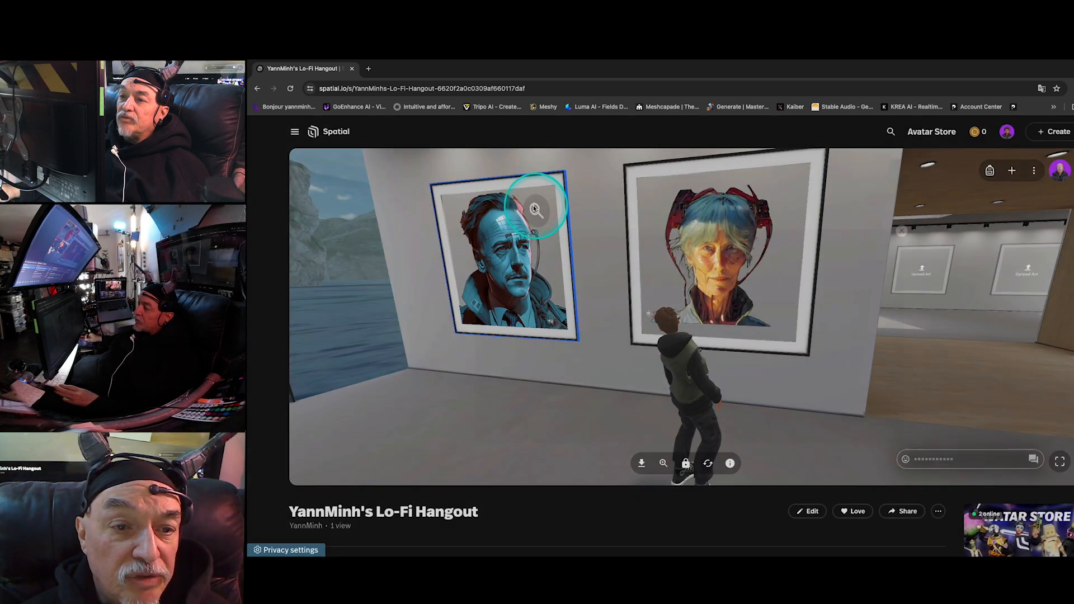
click(534, 208)
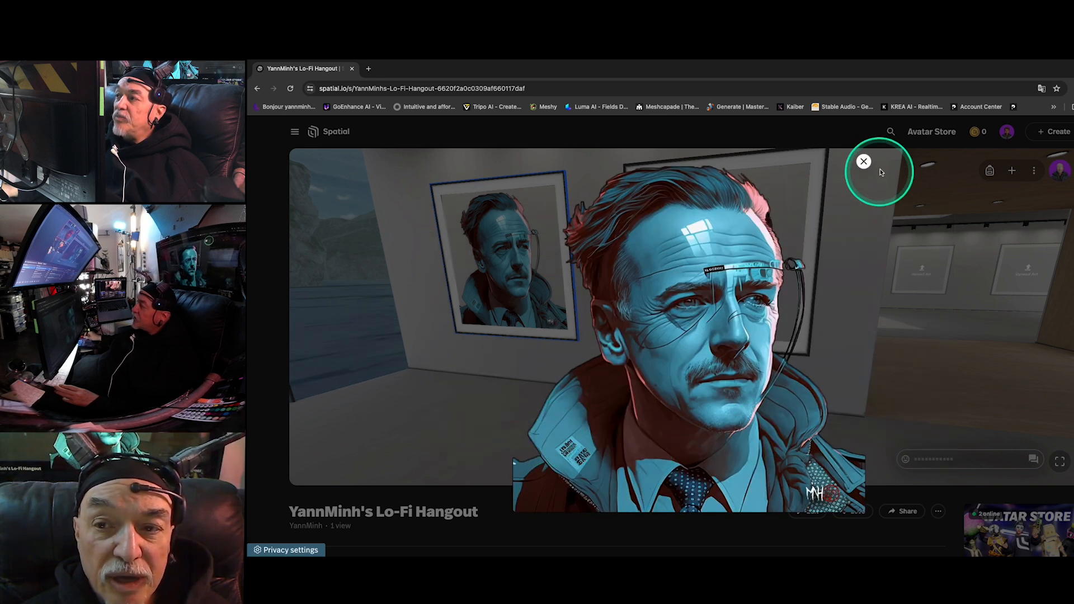
click(864, 162)
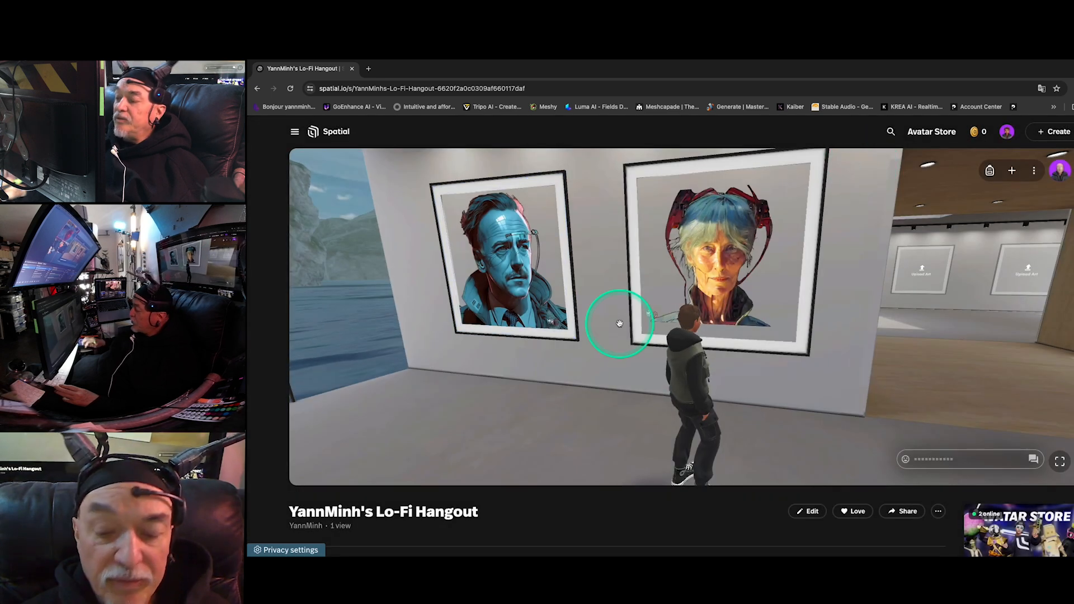
- Walk the avatar around the gallery corner to examine the glass-wall artwork and both portraits from different angles
key(Left)
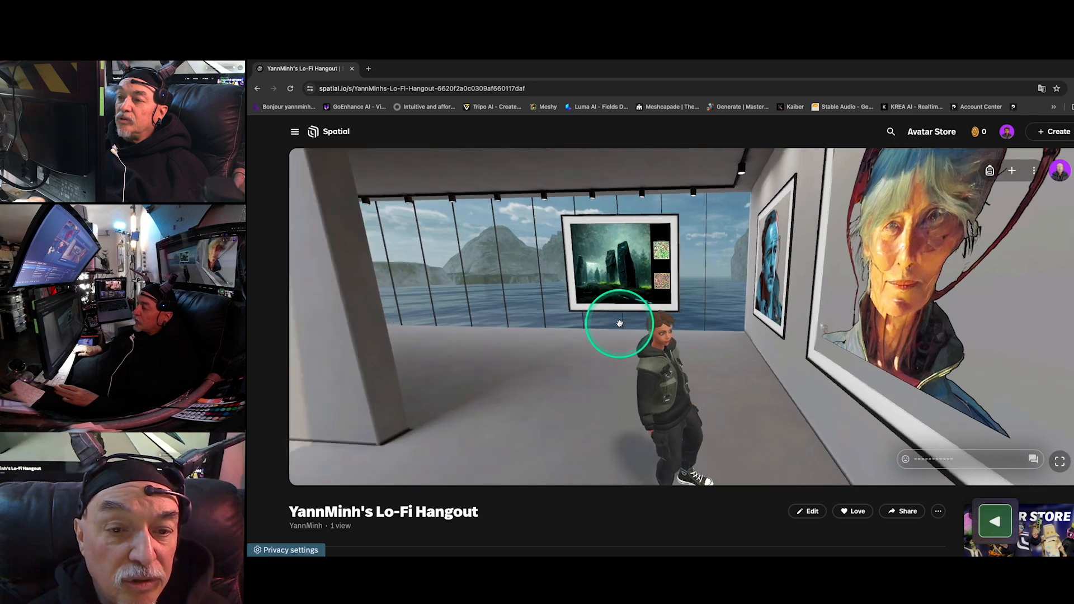
key(Up)
key(Left)
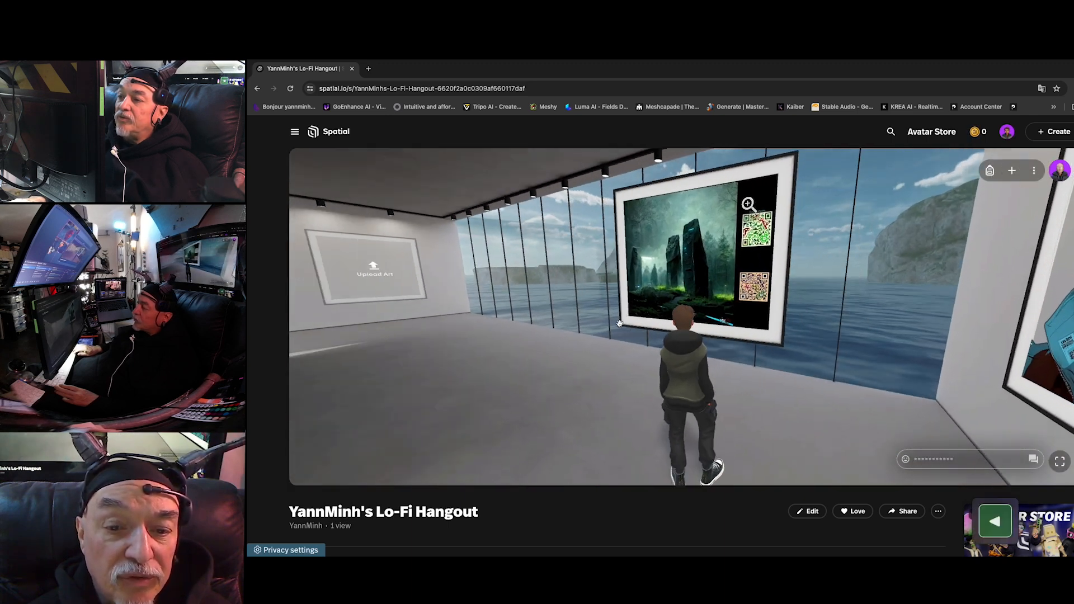
key(Up)
key(Right)
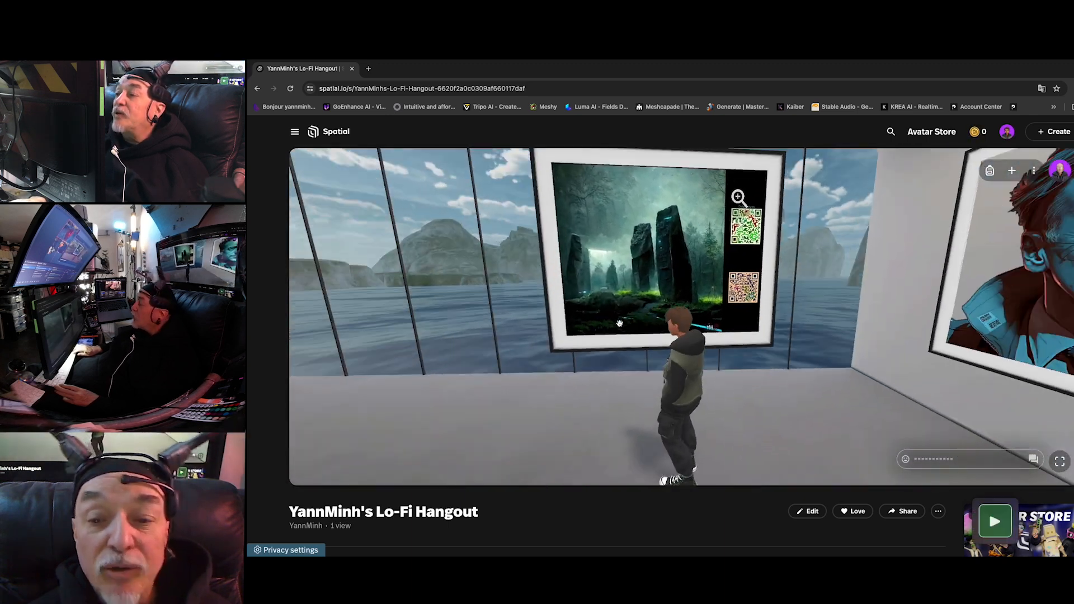
key(Up)
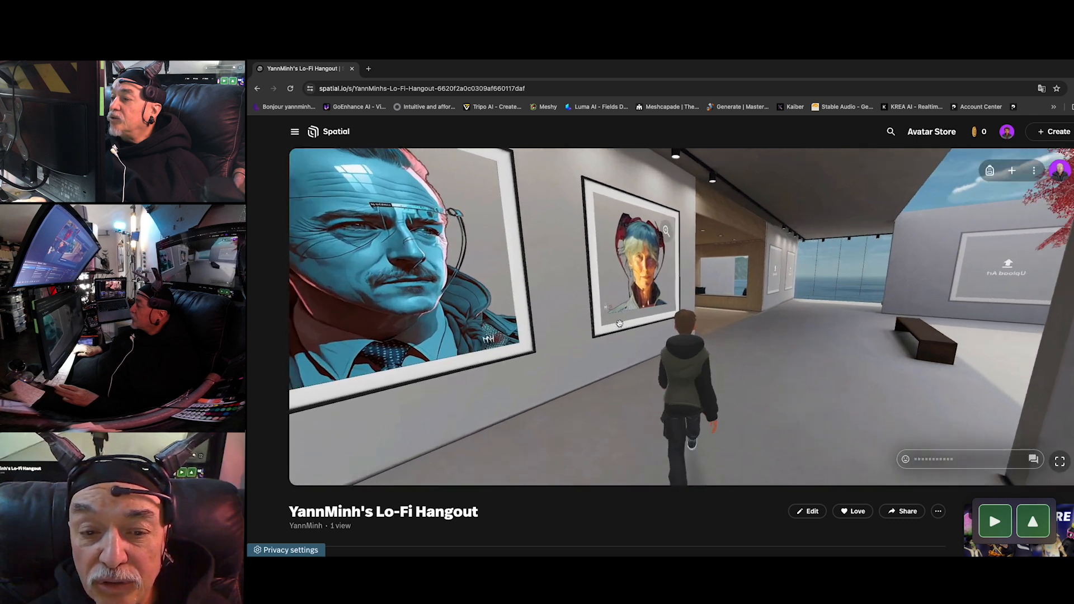
key(Left)
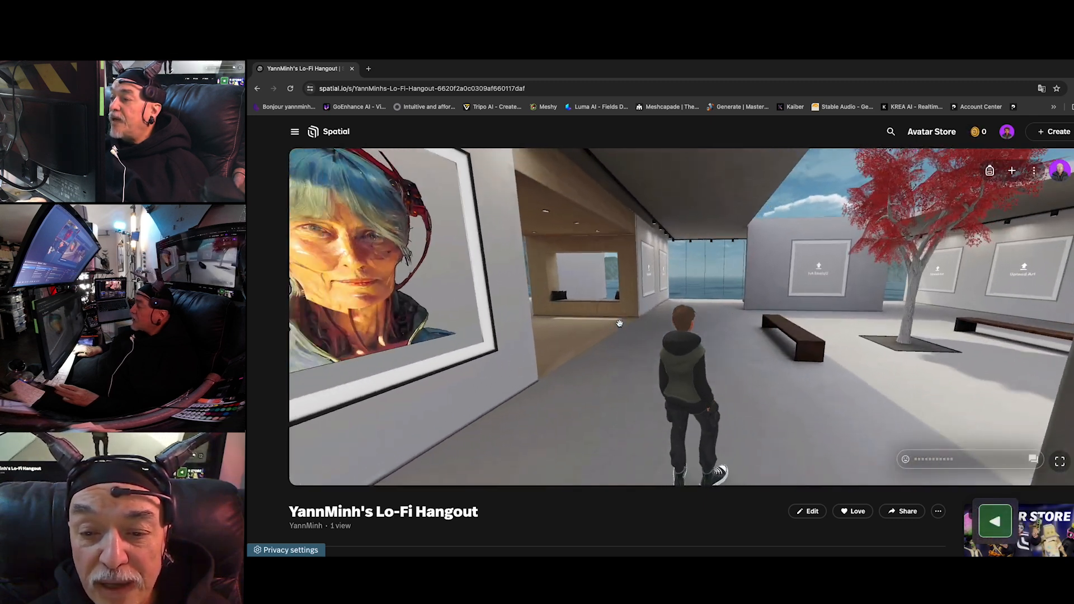
key(Left)
key(Left)
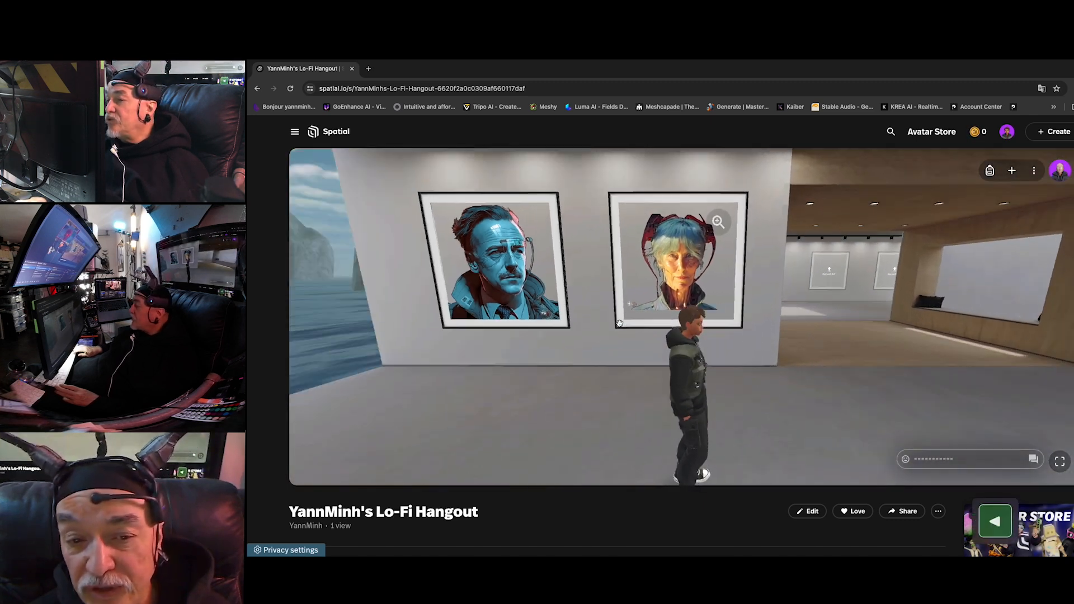
key(Left)
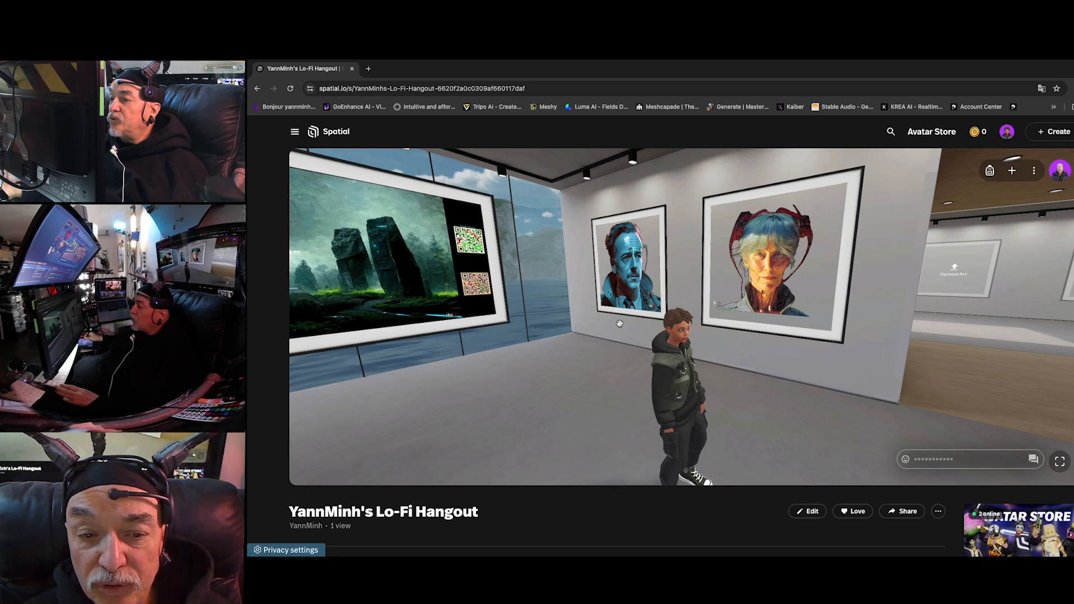
click(742, 323)
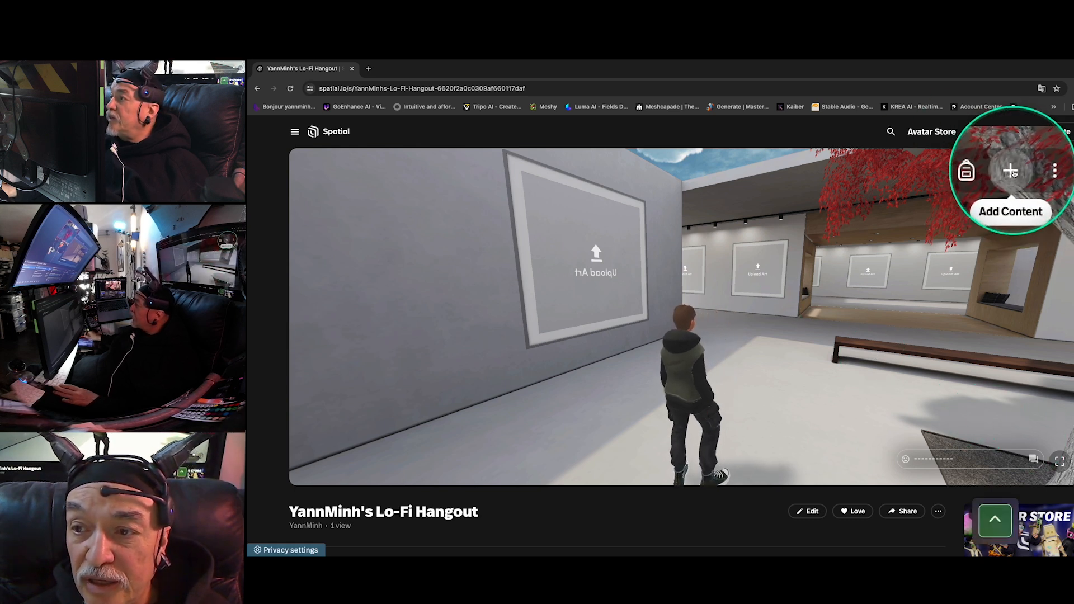
- Add the recent Laprehistoiredelacybercultu… document to the space, declining automatic placement in gallery frames
right_click(1013, 166)
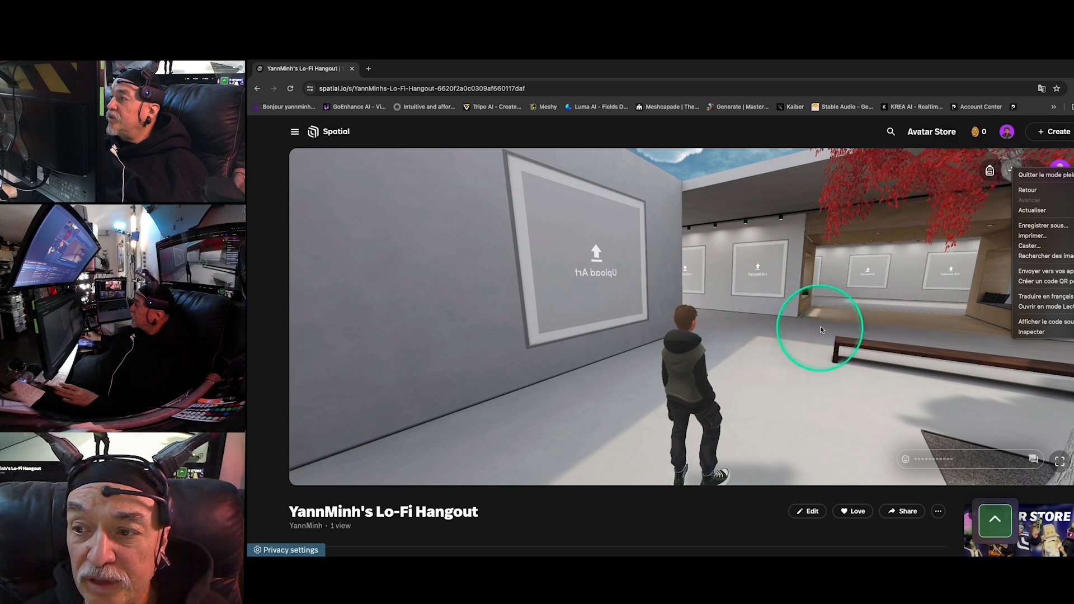
click(930, 235)
click(1014, 171)
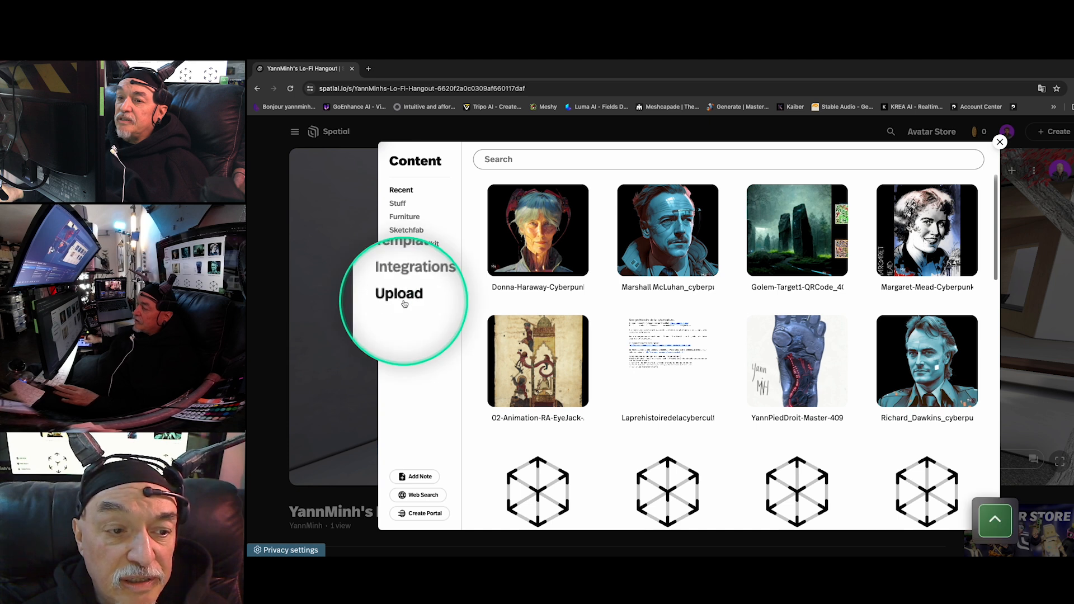
click(672, 361)
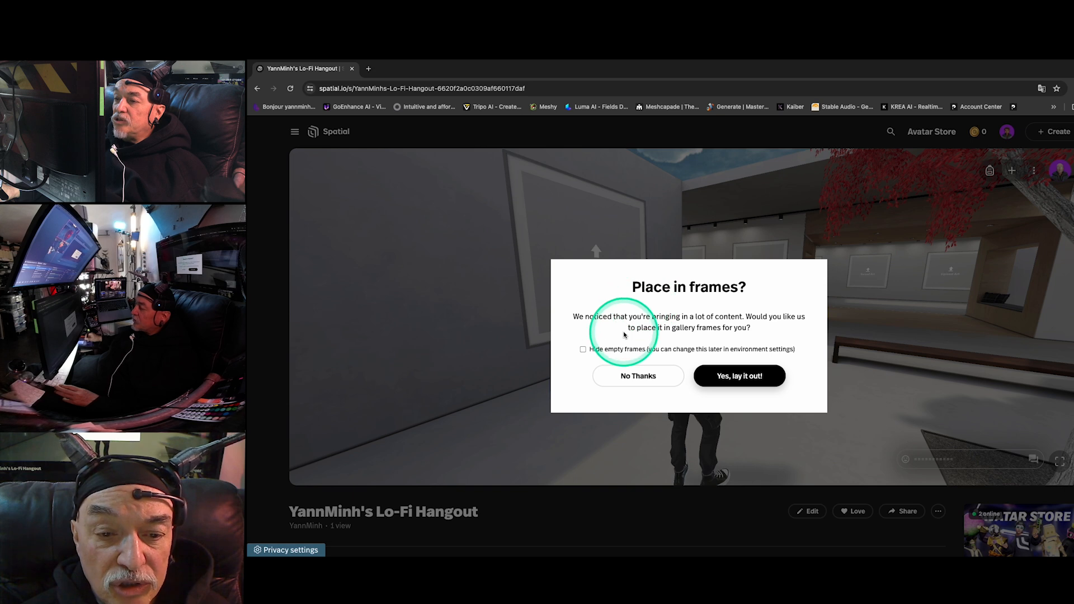
click(645, 375)
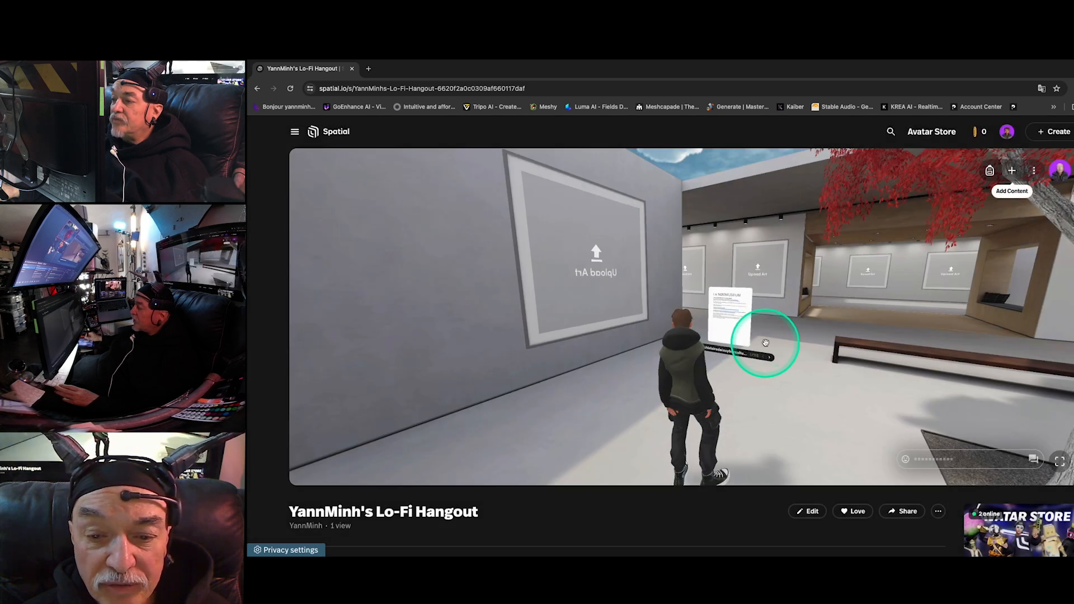
- Move the document onto the grey wall beside the empty frame, at about x -2.22, y 2.02, z -0.83
key(ctrl)
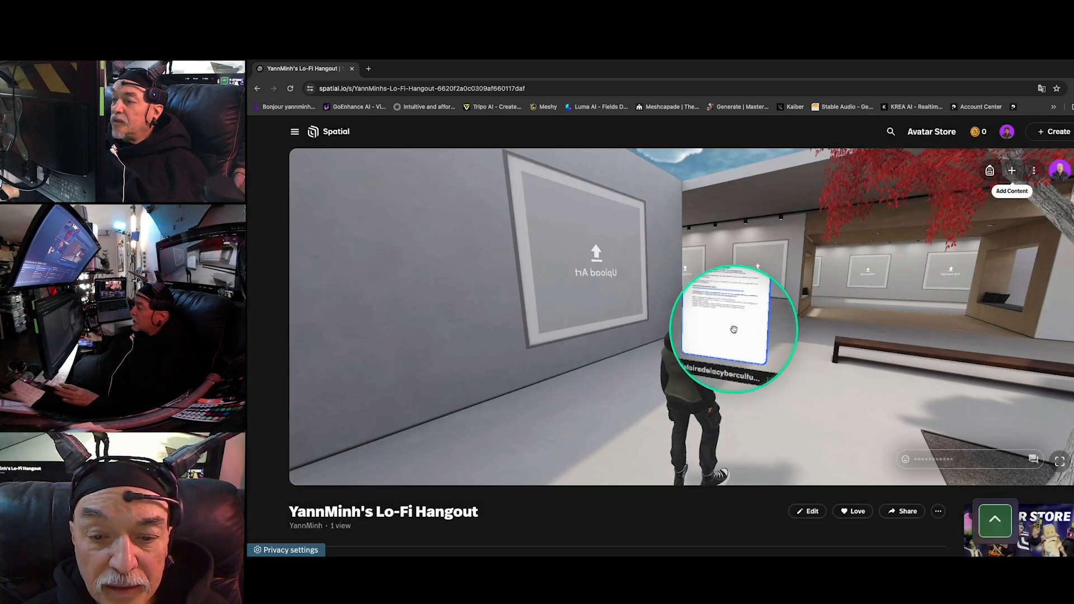
click(733, 328)
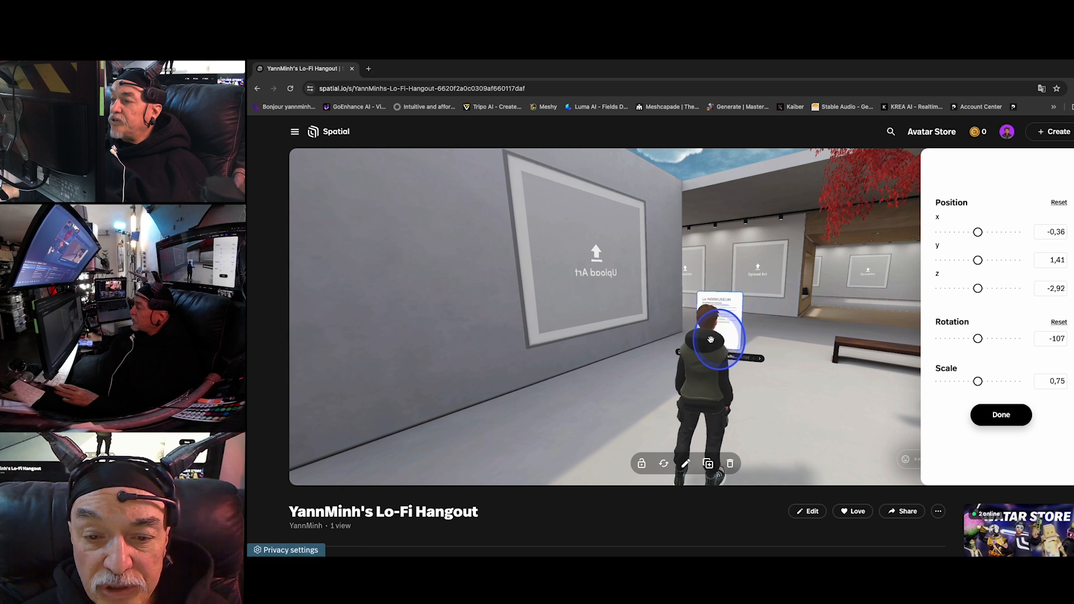
drag(651, 373, 443, 304)
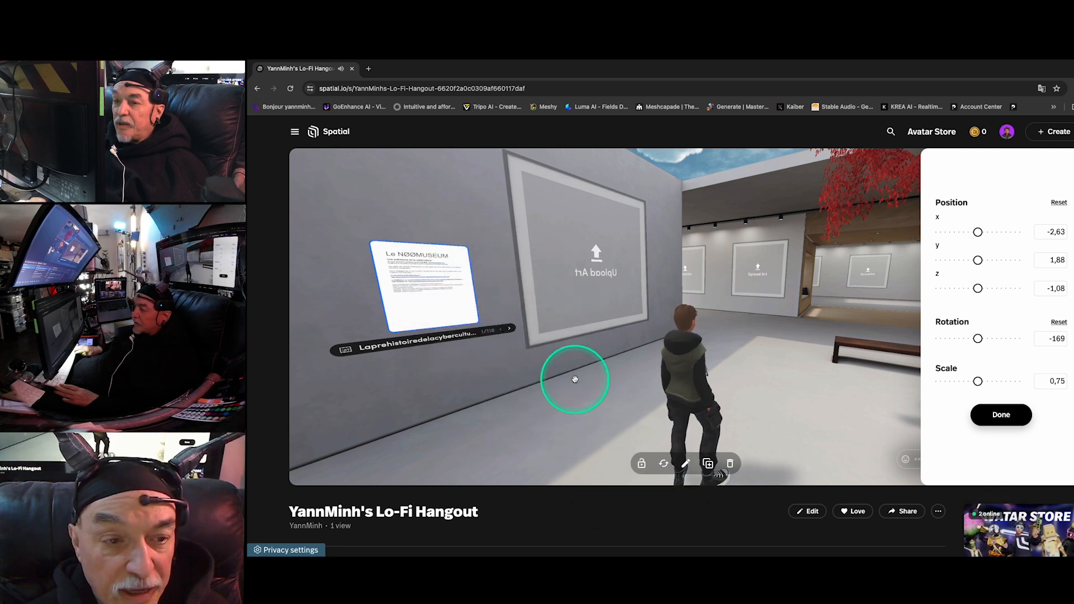
key(Left)
key(Up)
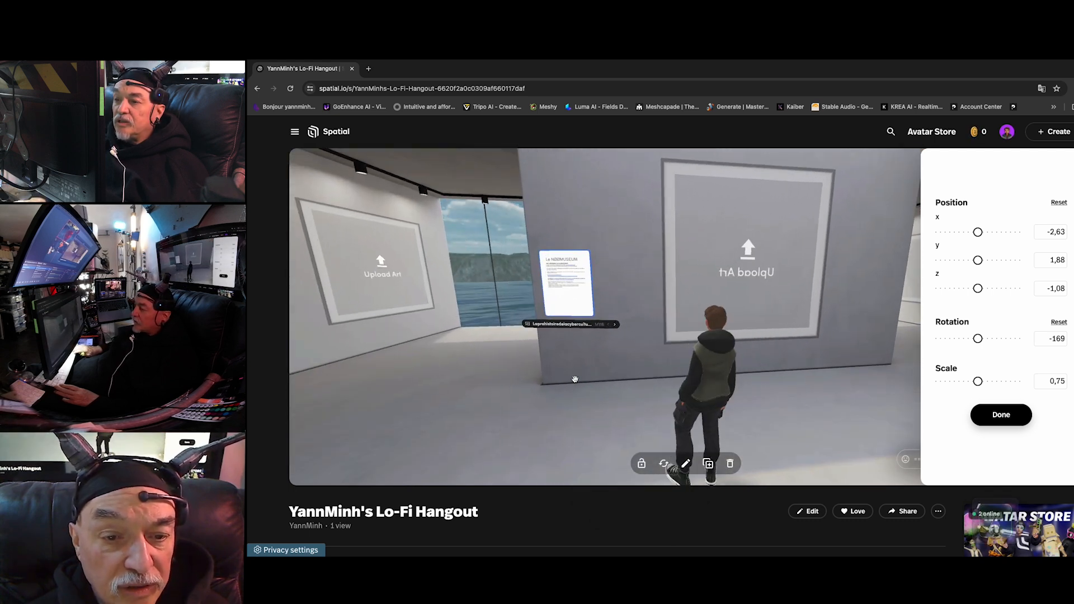
key(Up)
drag(507, 286, 566, 273)
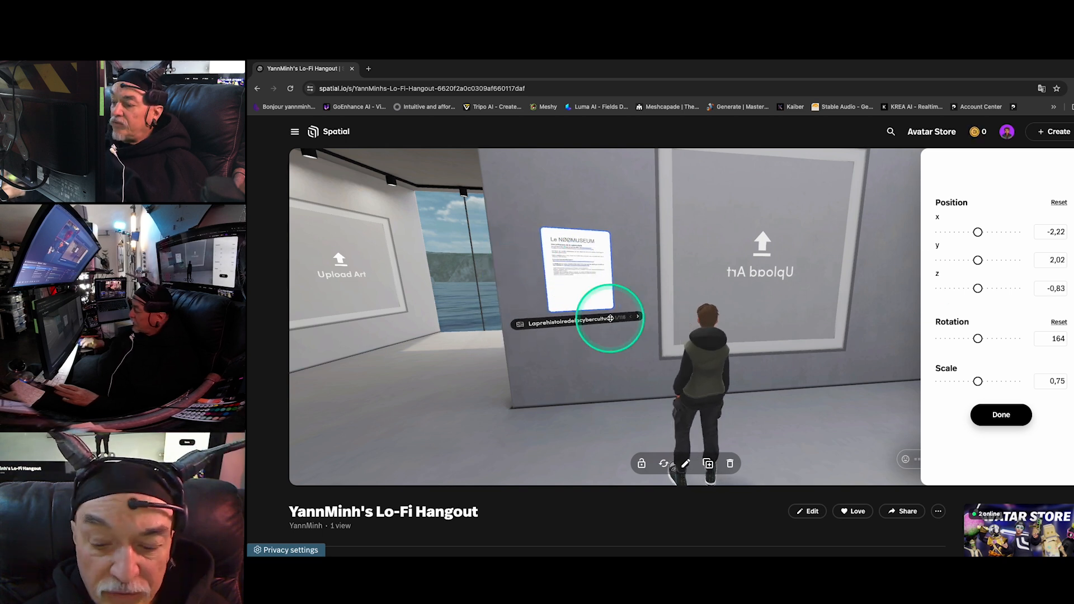
- Adjust the document on the grey wall to x -2.40, y 1.99, z 0.26, with rotation 178 and scale 2.06
key(Left)
key(Right)
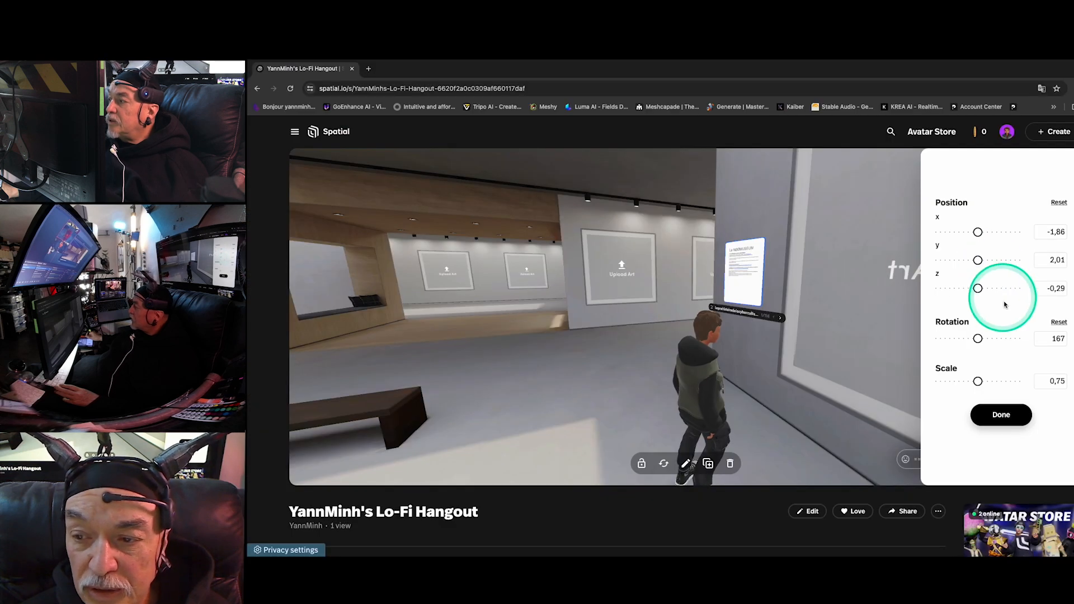
drag(1002, 300, 970, 233)
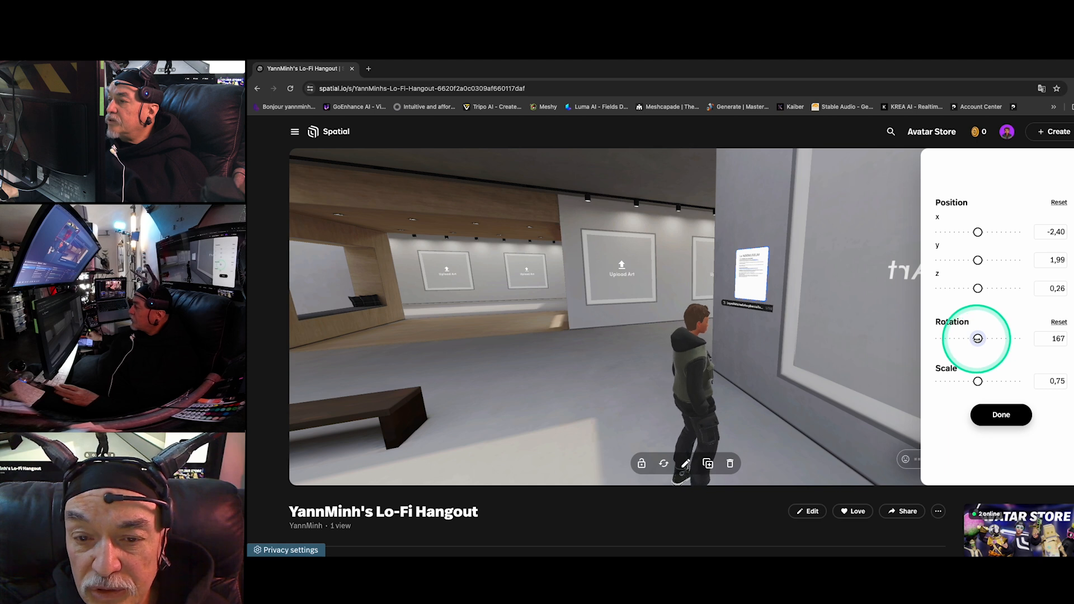
drag(985, 337, 992, 337)
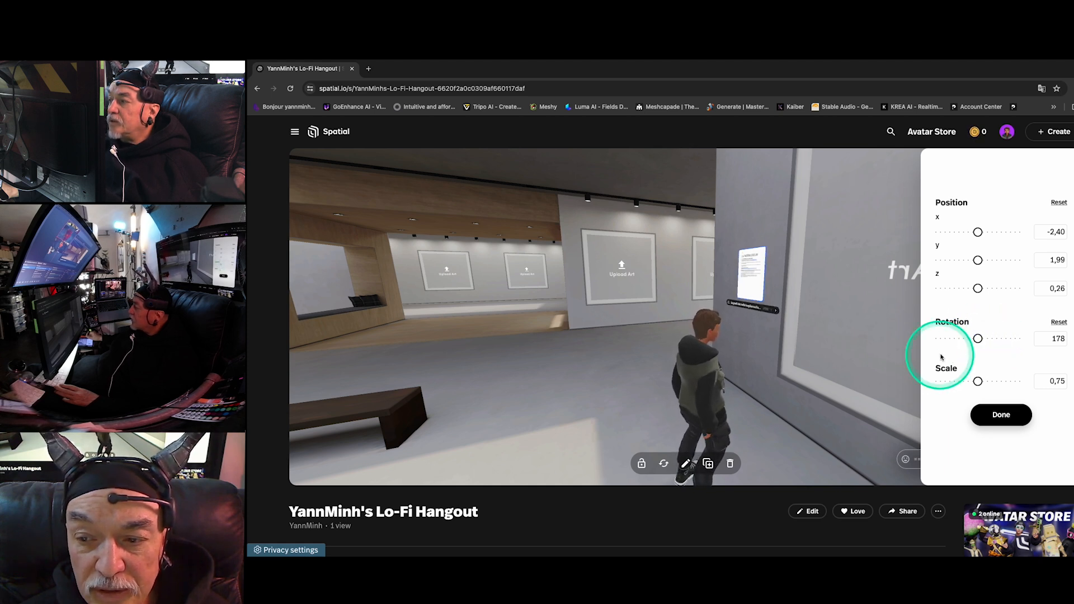
click(980, 381)
mouse_move(980, 381)
mouse_down()
mouse_move(999, 381)
mouse_move(979, 381)
mouse_up()
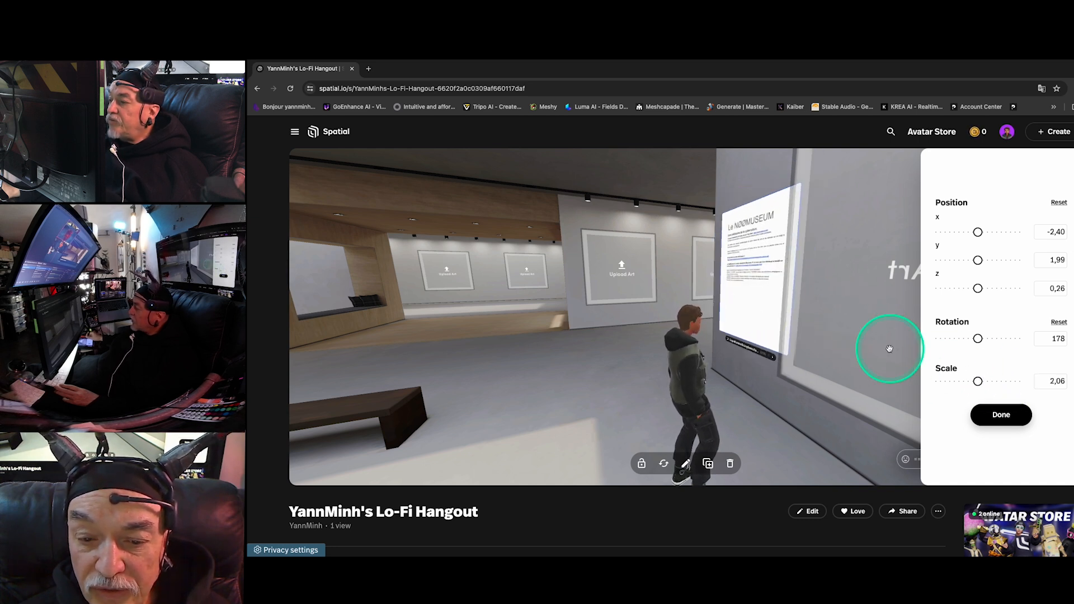
- Delete the empty art frame overlapping the document on the grey wall
click(853, 385)
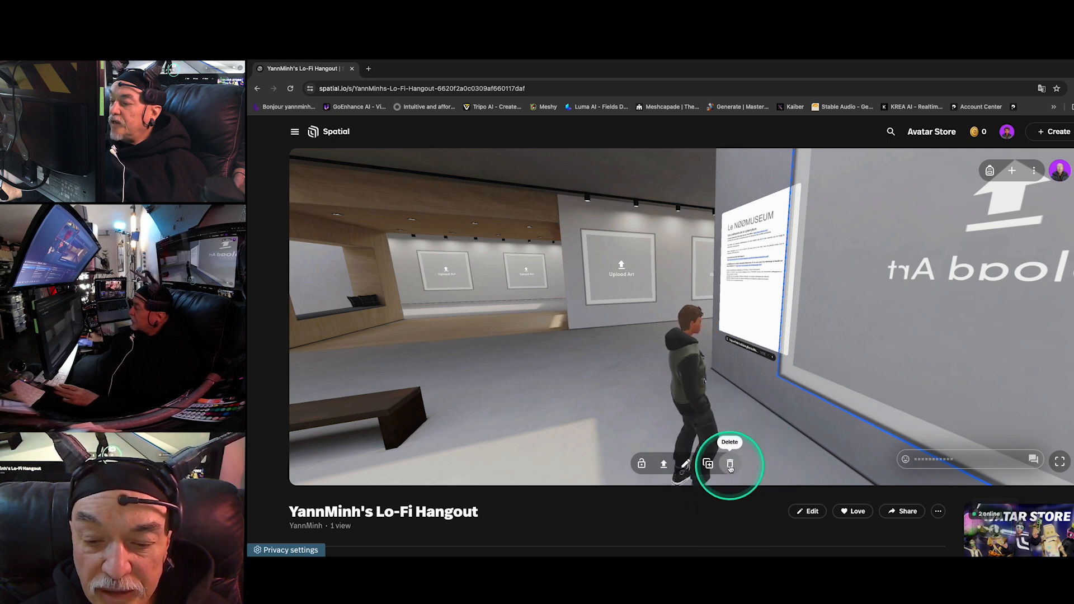
click(730, 465)
click(706, 180)
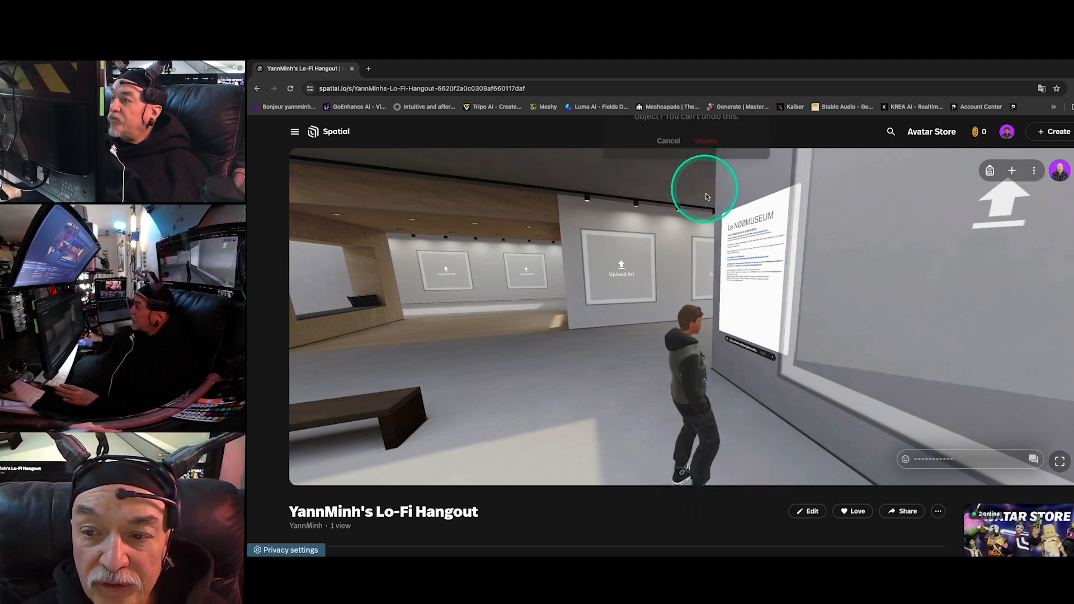
- Enlarge the document on the grey wall to scale 3.41 and move it to x -1.29, y 2.61
click(771, 278)
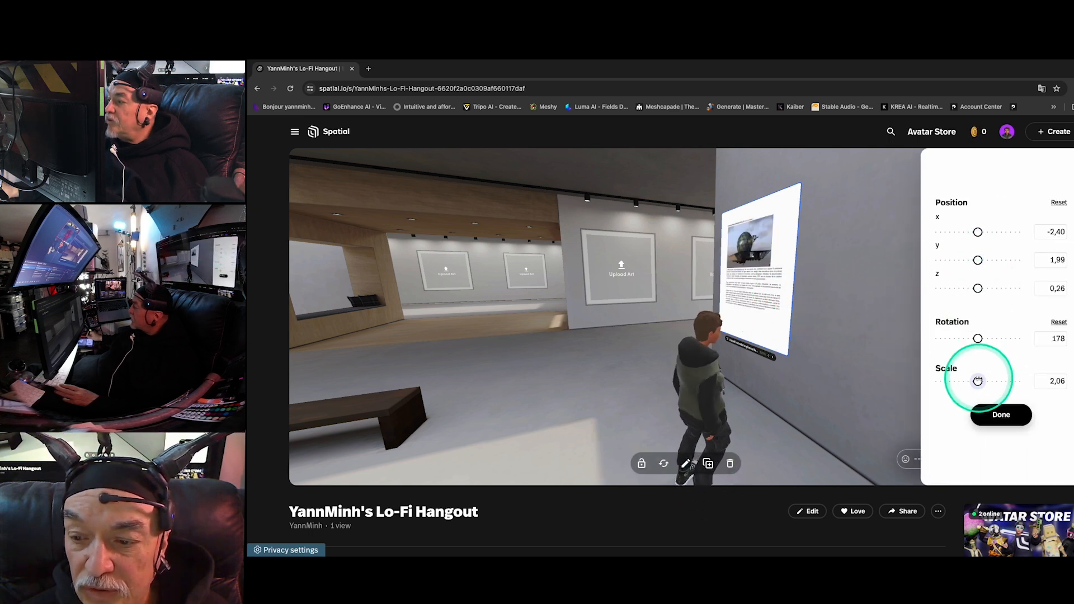
drag(978, 381, 993, 381)
drag(978, 260, 999, 232)
key(Right)
key(Right)
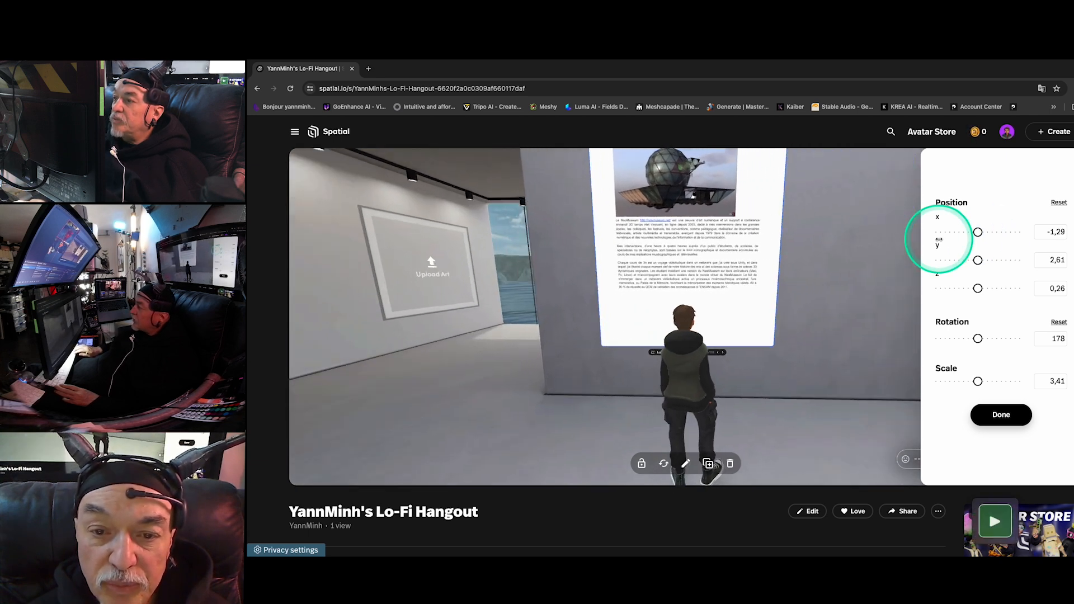
- Straighten the document to rotation 180 and shift it along the grey wall to x -0.22, z -1.02
key(Down)
key(Down)
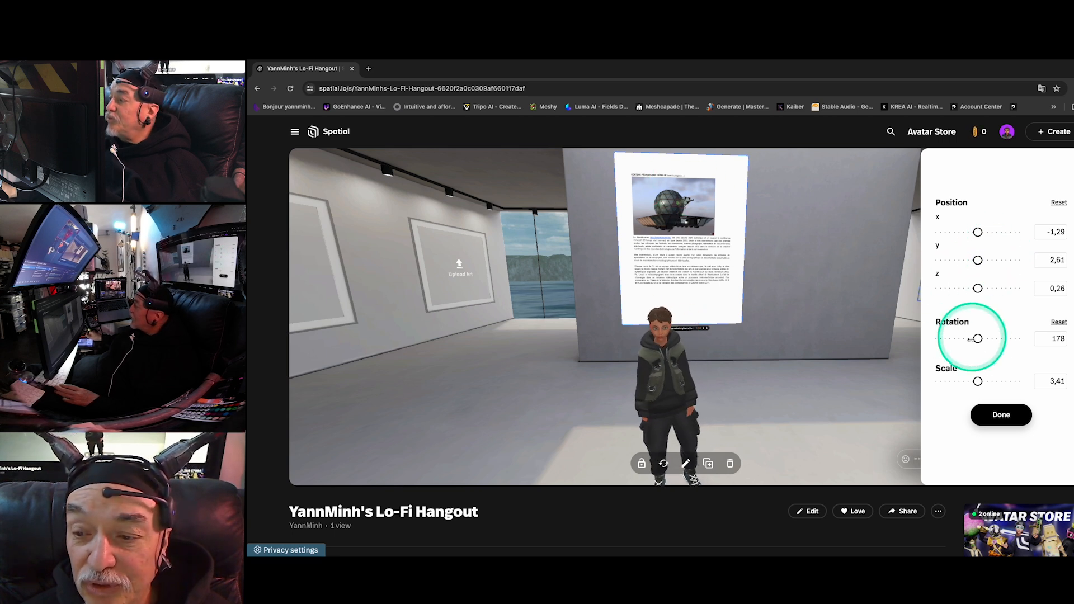
drag(978, 288, 982, 288)
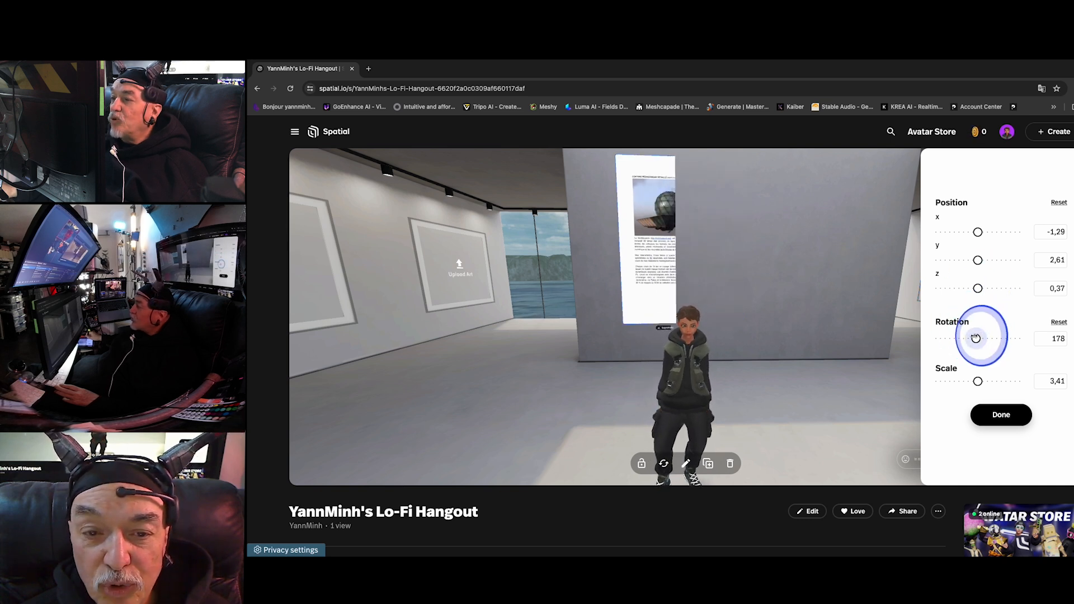
drag(974, 338, 966, 314)
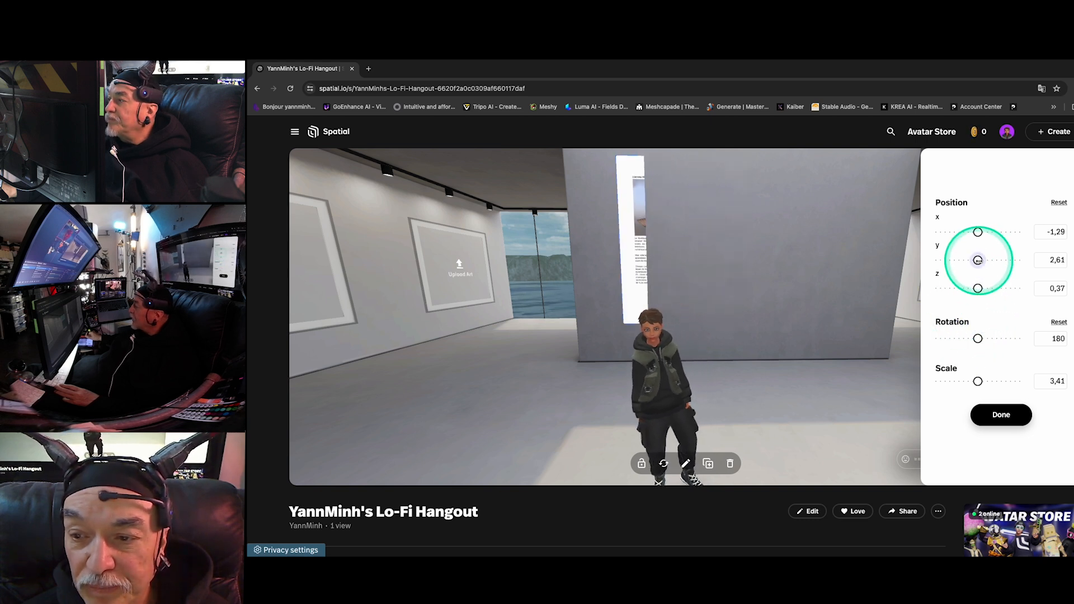
drag(978, 233, 991, 234)
drag(977, 289, 905, 305)
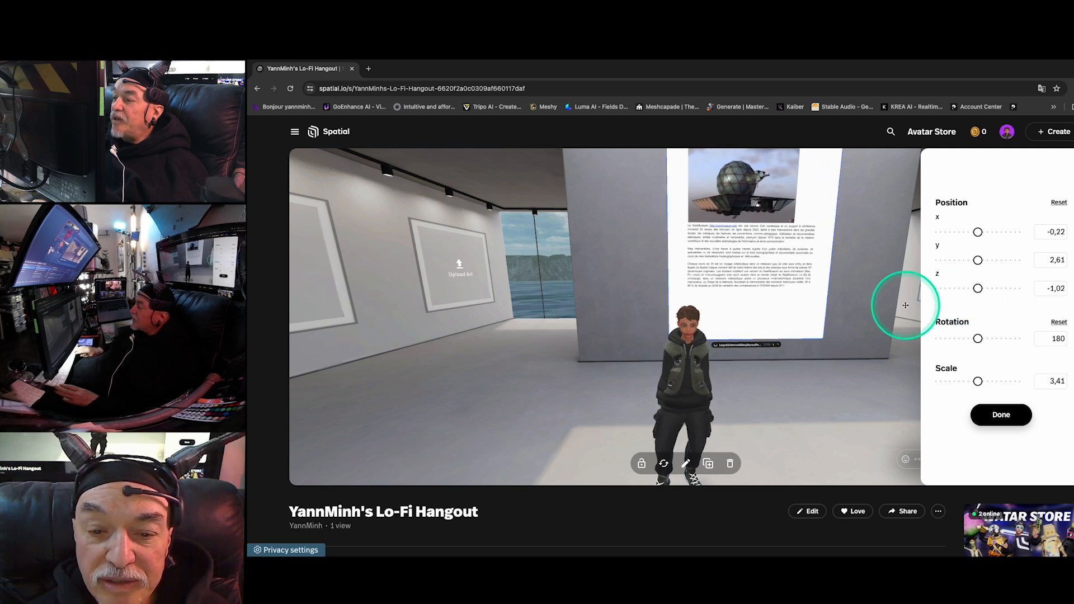
- Lower the document on the grey wall to y 2.49 and finish editing its placement
key(Down)
key(Down)
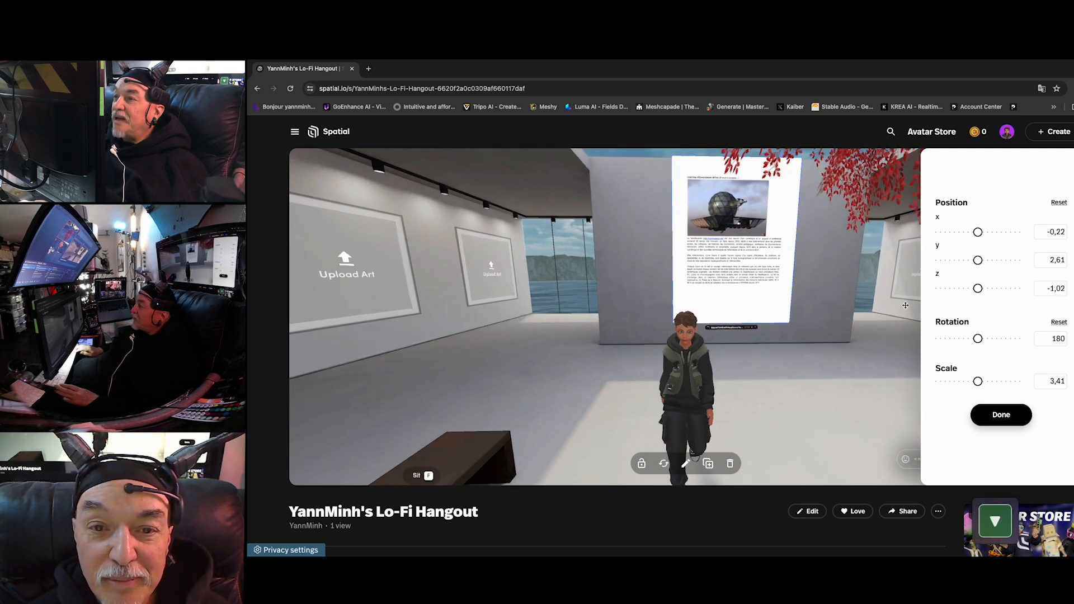
drag(978, 260, 949, 265)
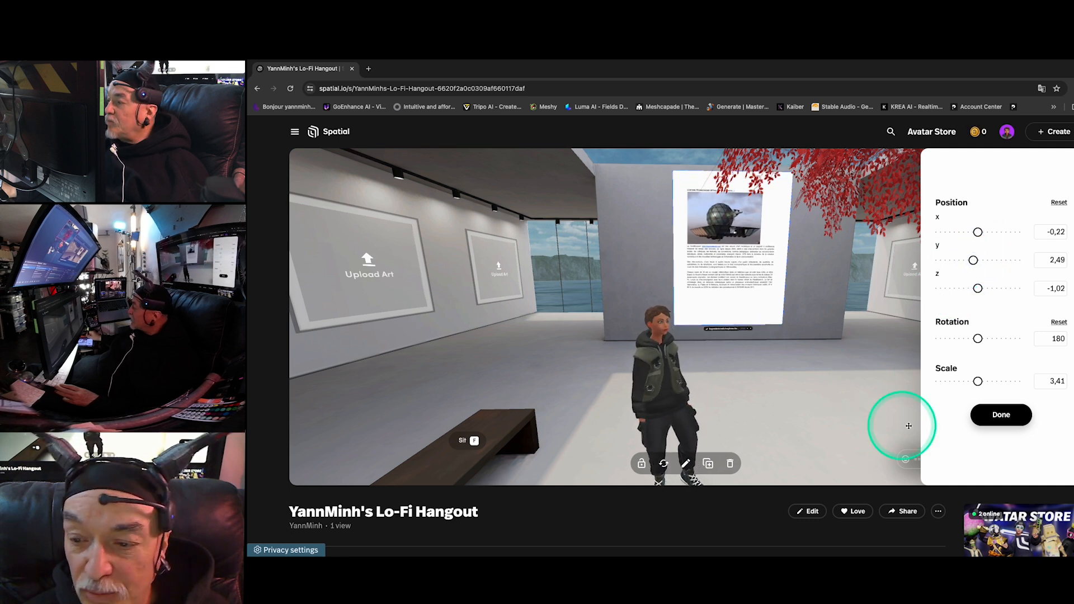
click(995, 415)
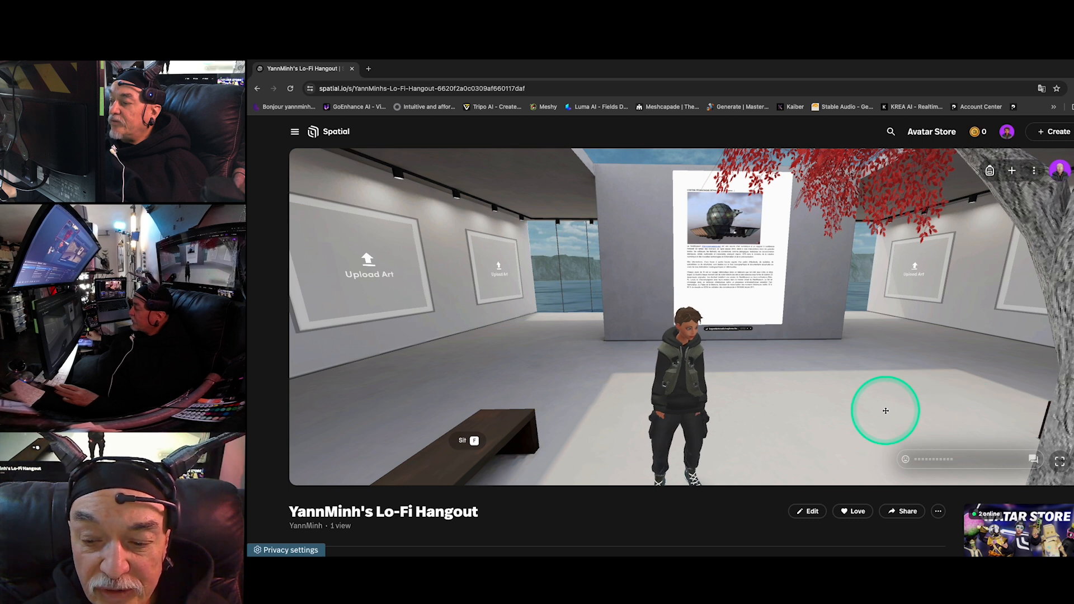
- Lock the document on the grey wall in place
click(761, 285)
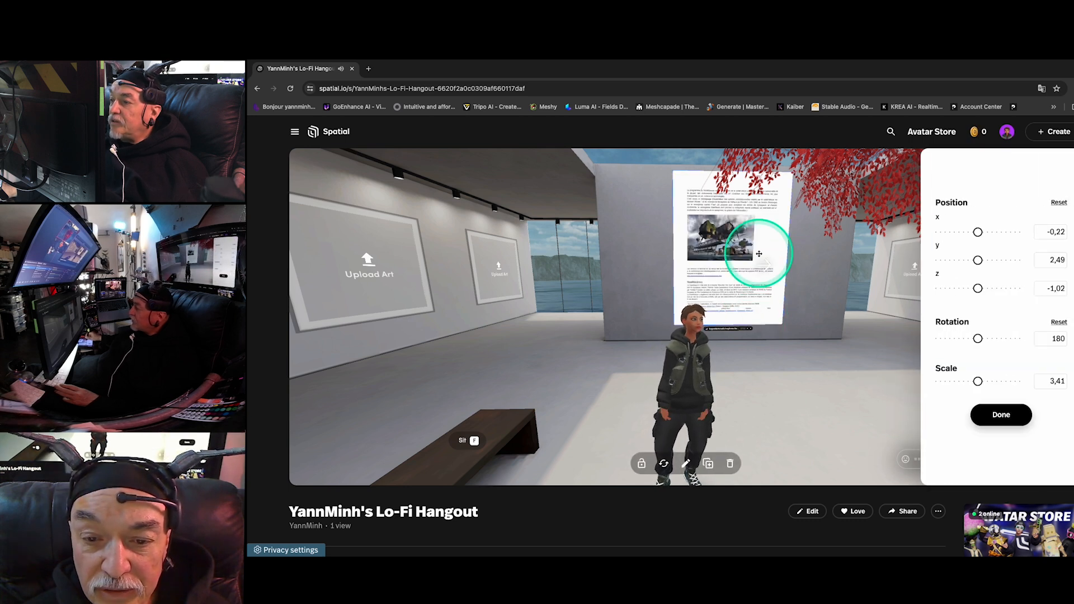
right_click(640, 467)
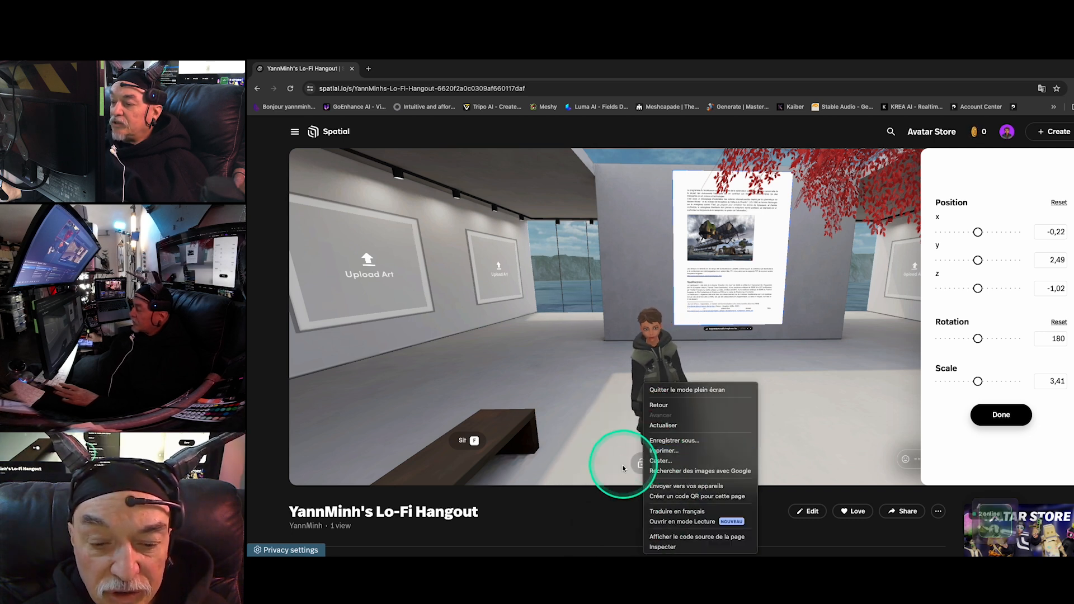
click(620, 470)
click(642, 463)
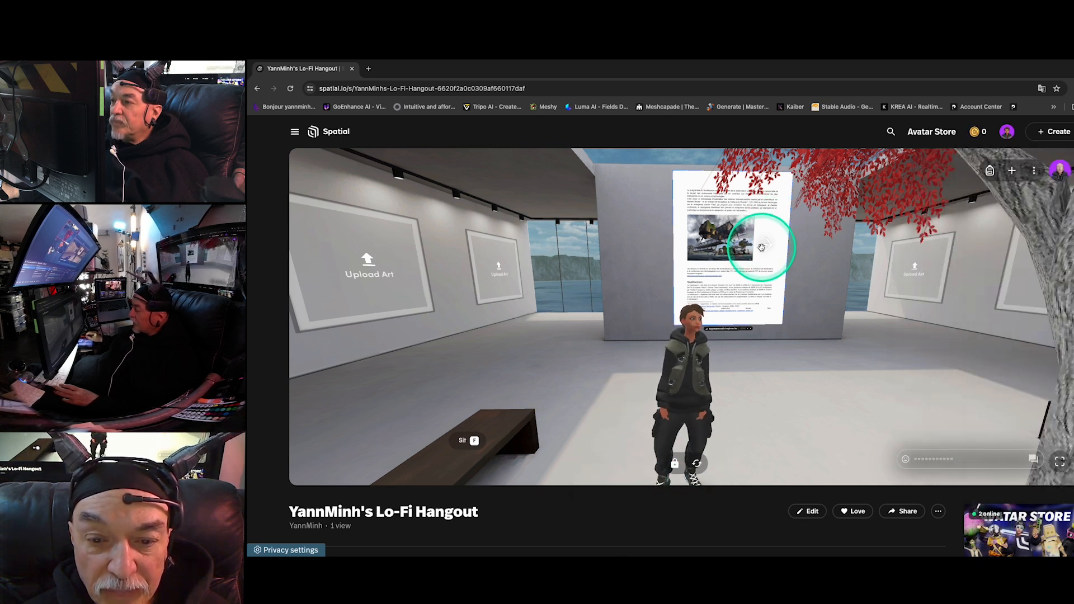
- Walk the avatar up to the locked document and page forward through it
key(Up)
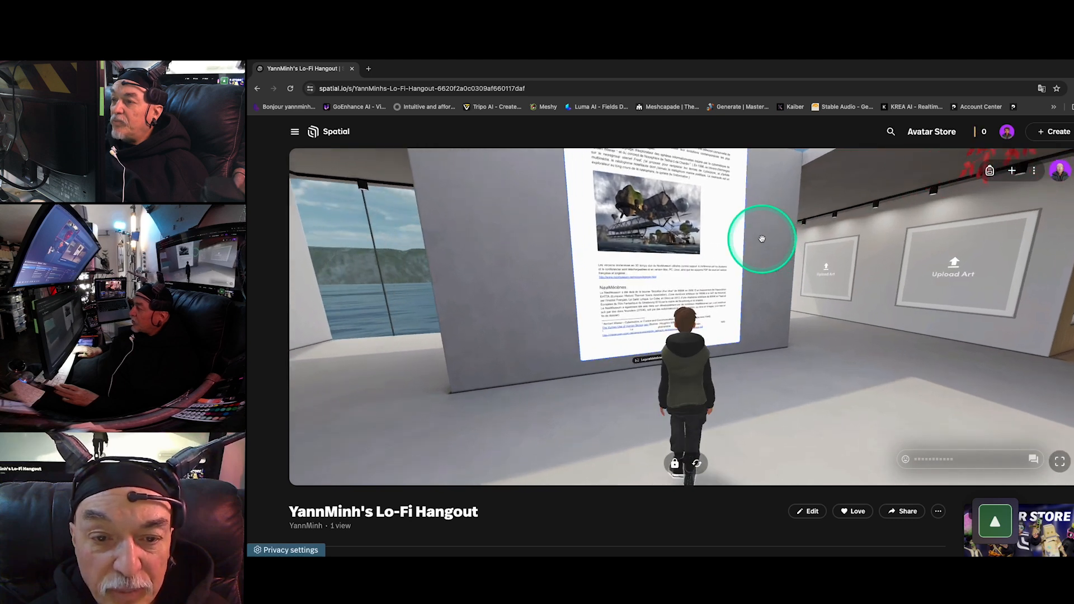
key(Left)
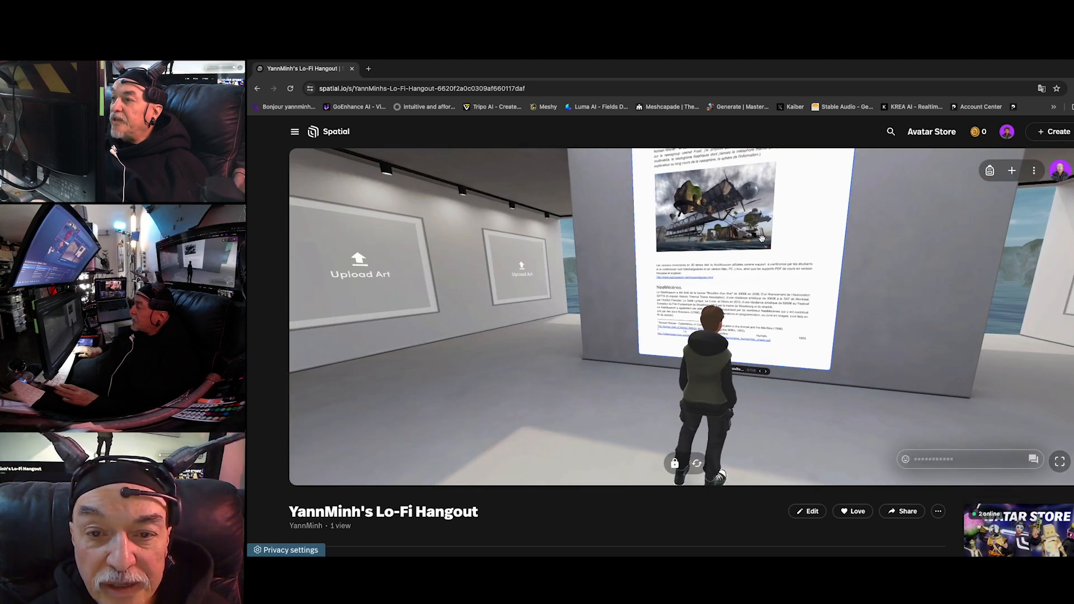
key(Left)
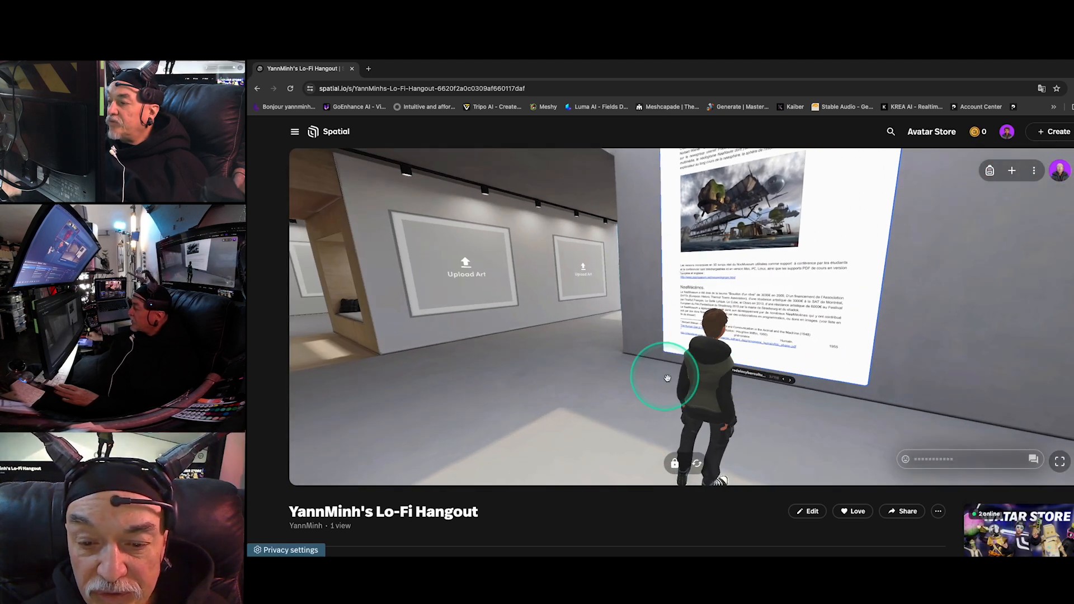
key(Up)
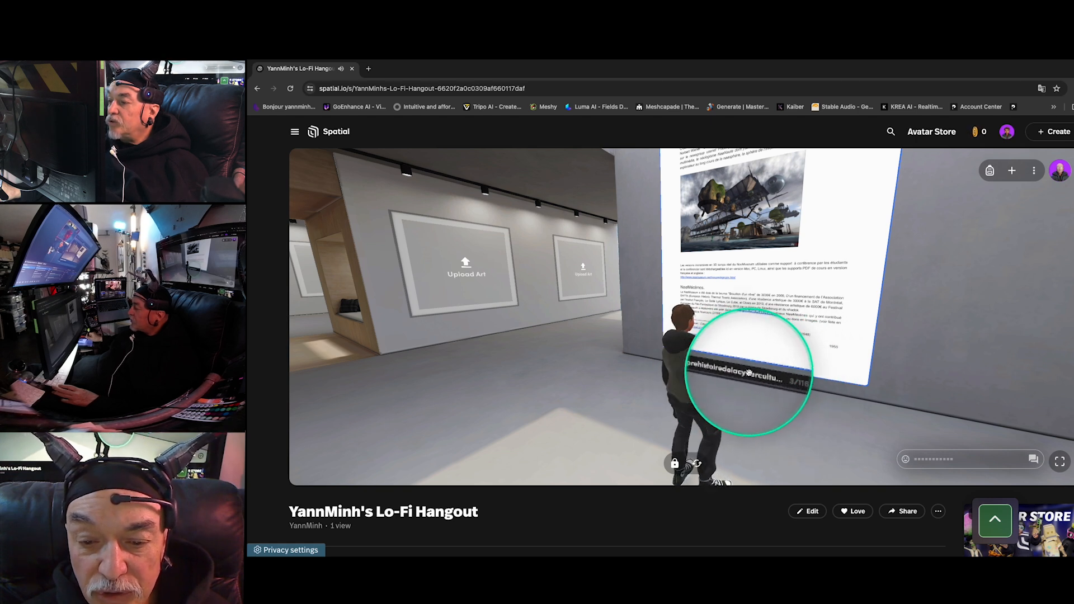
click(790, 380)
click(789, 380)
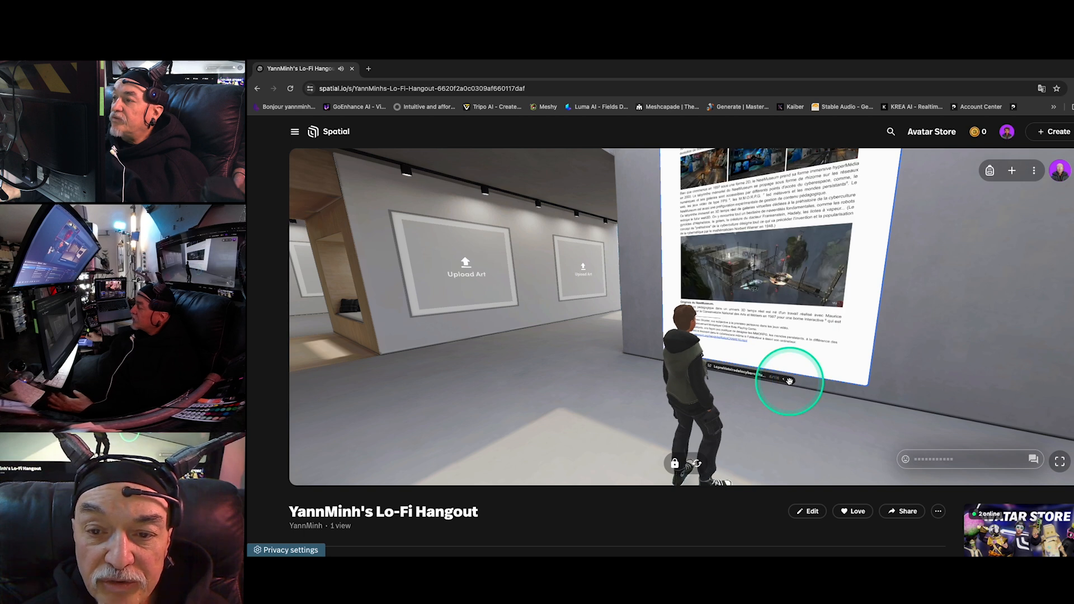
click(789, 380)
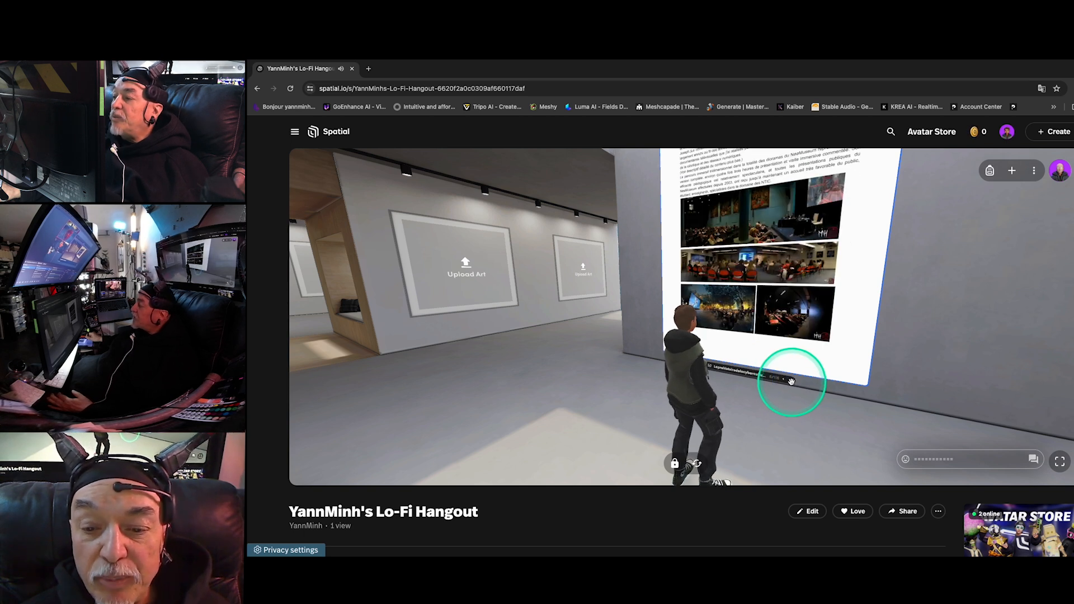
click(789, 380)
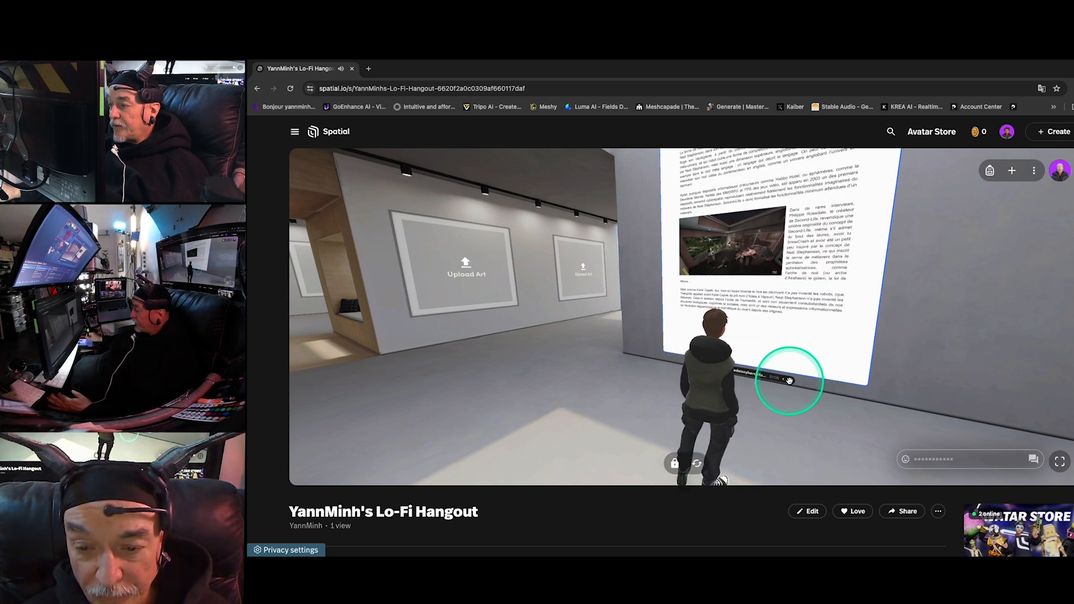
click(789, 381)
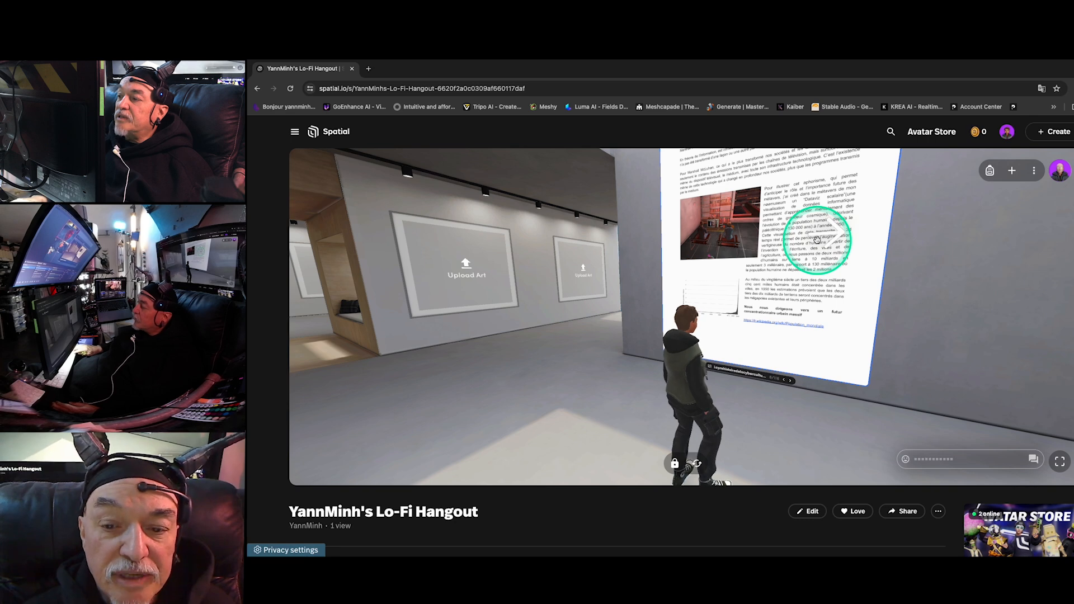
- Walk the avatar from the document across the courtyard to the bench and seat it there
key(Left)
key(Right)
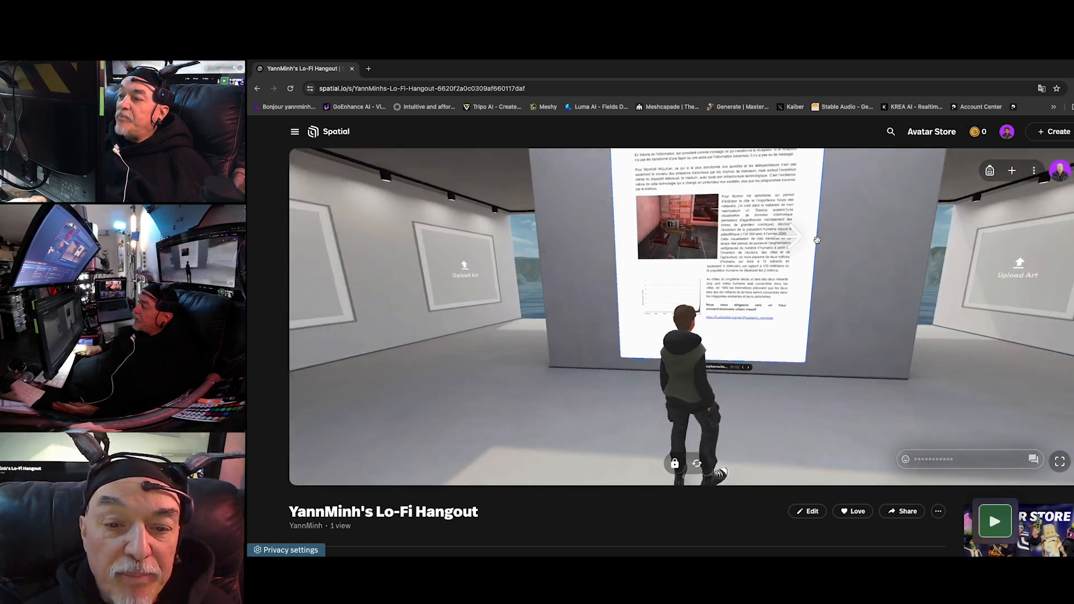
key(Right)
key(Down)
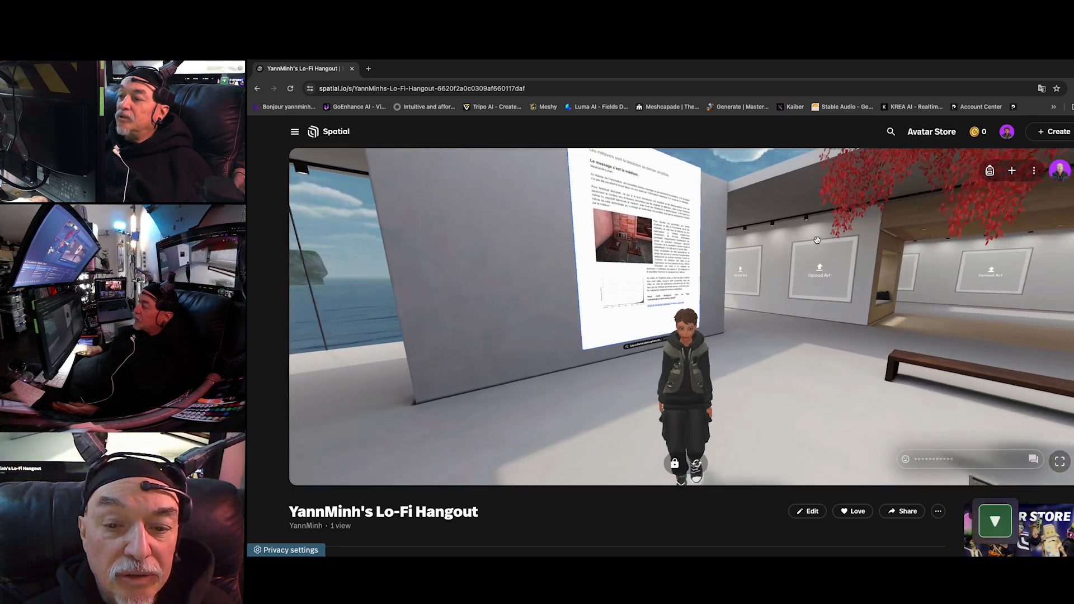
key(Right)
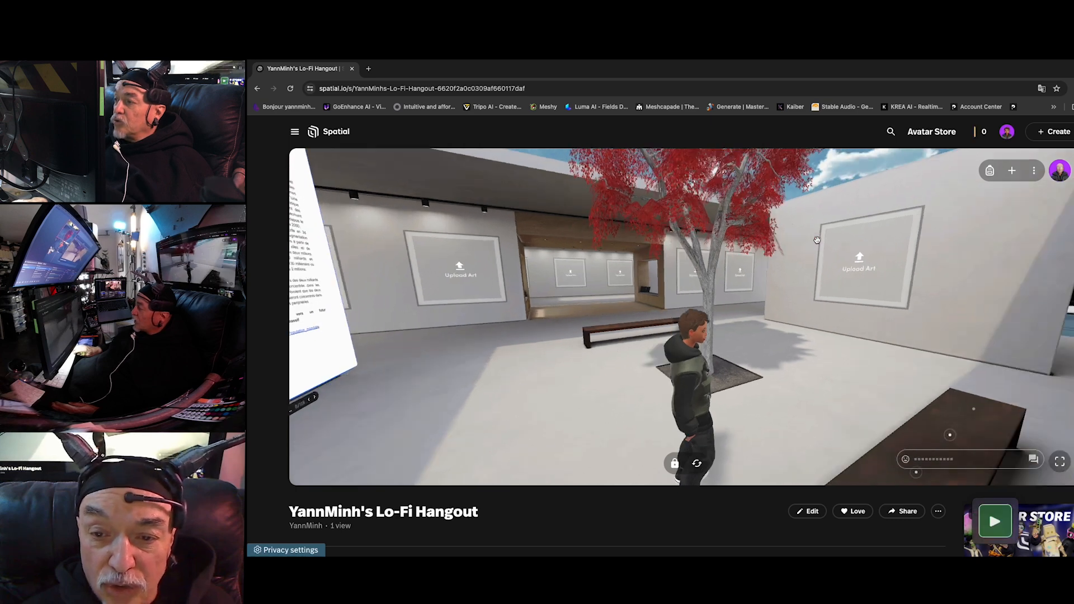
key(Up)
key(Right)
key(Right)
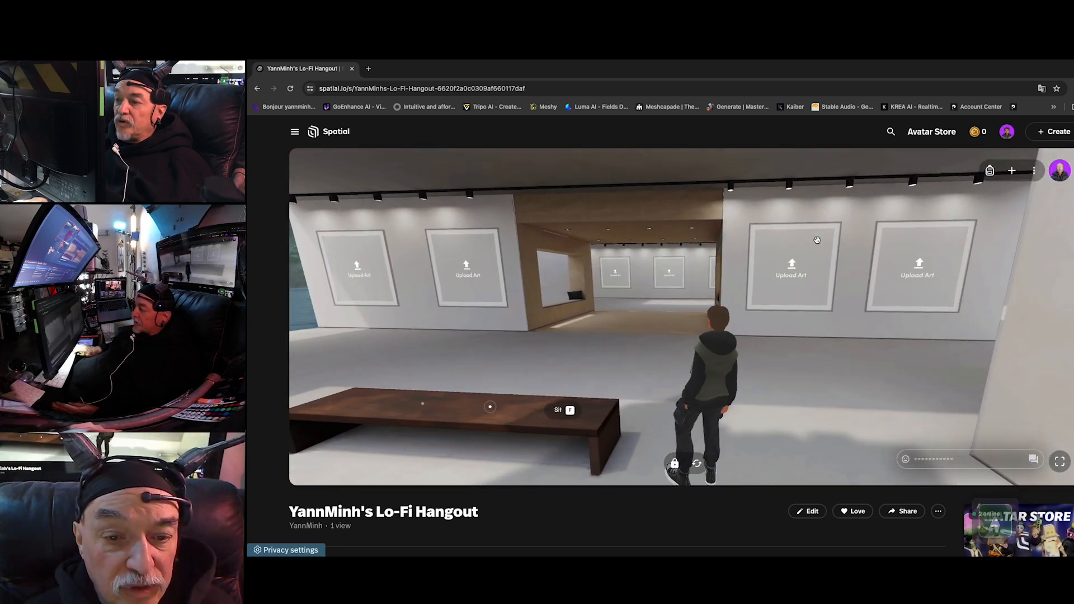
key(Left)
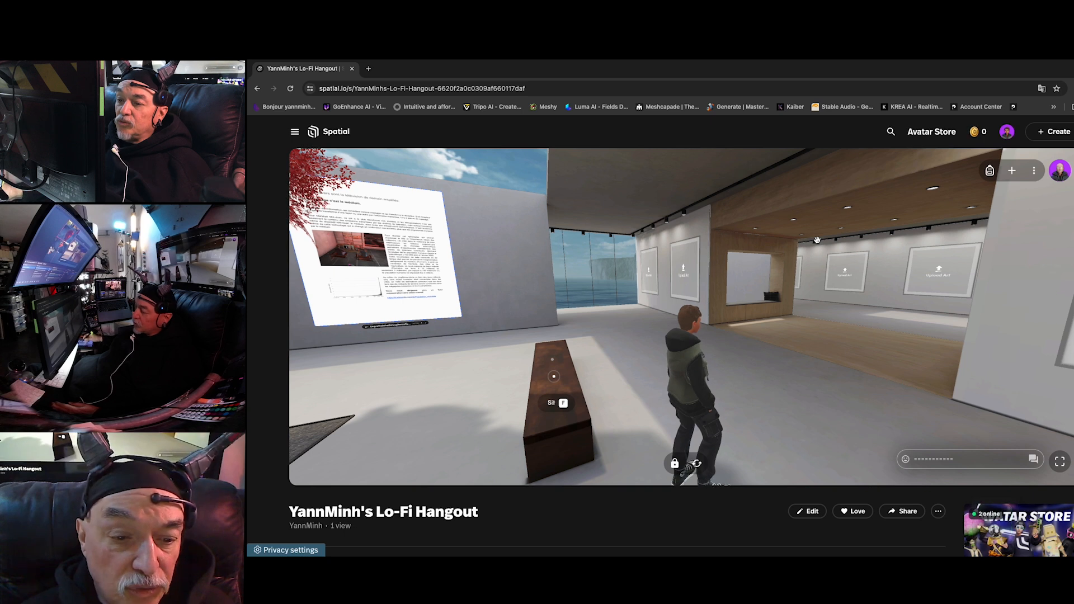
click(553, 404)
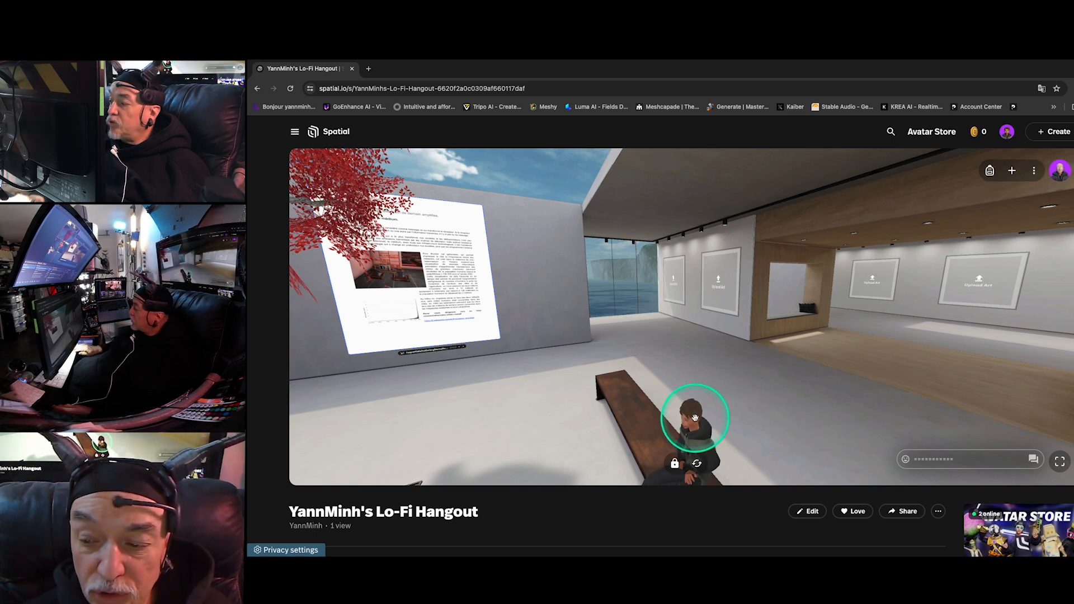
- Get the avatar up from the bench and walk it past the tree towards the framed portraits
key(Left)
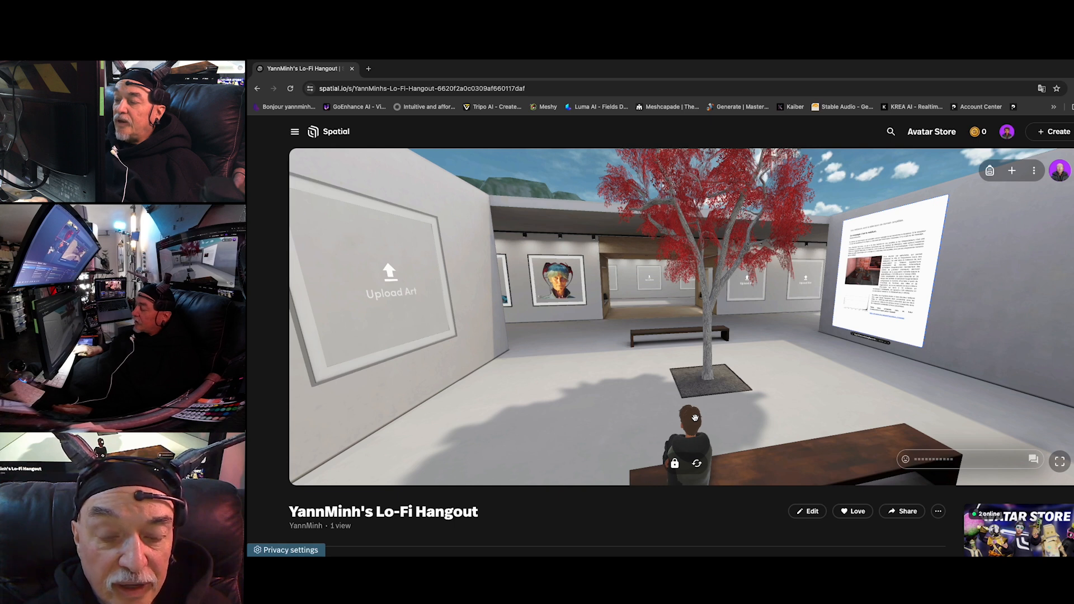
key(Up)
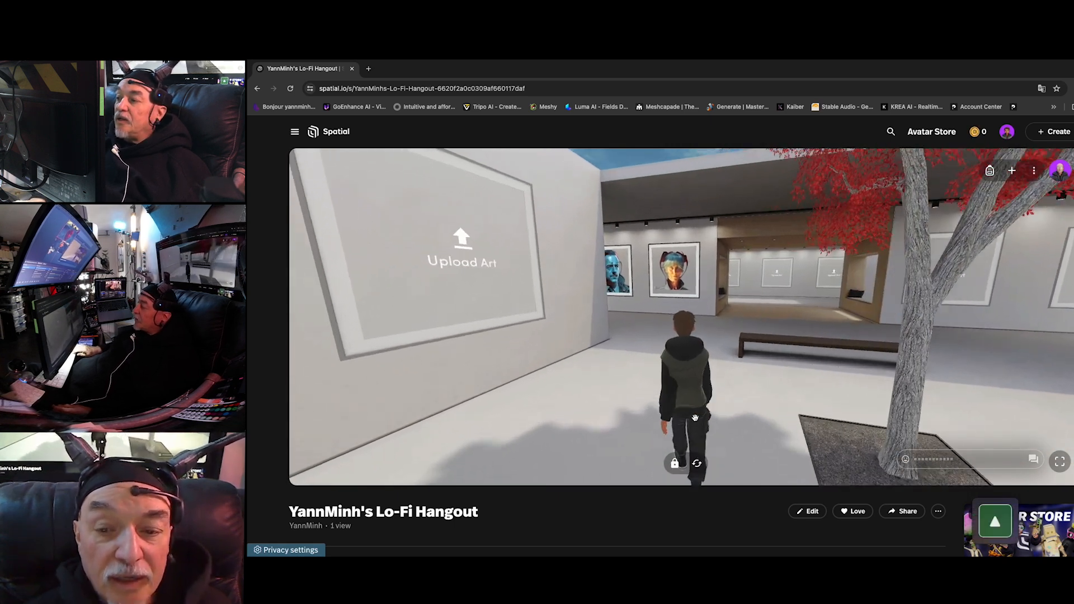
key(Up)
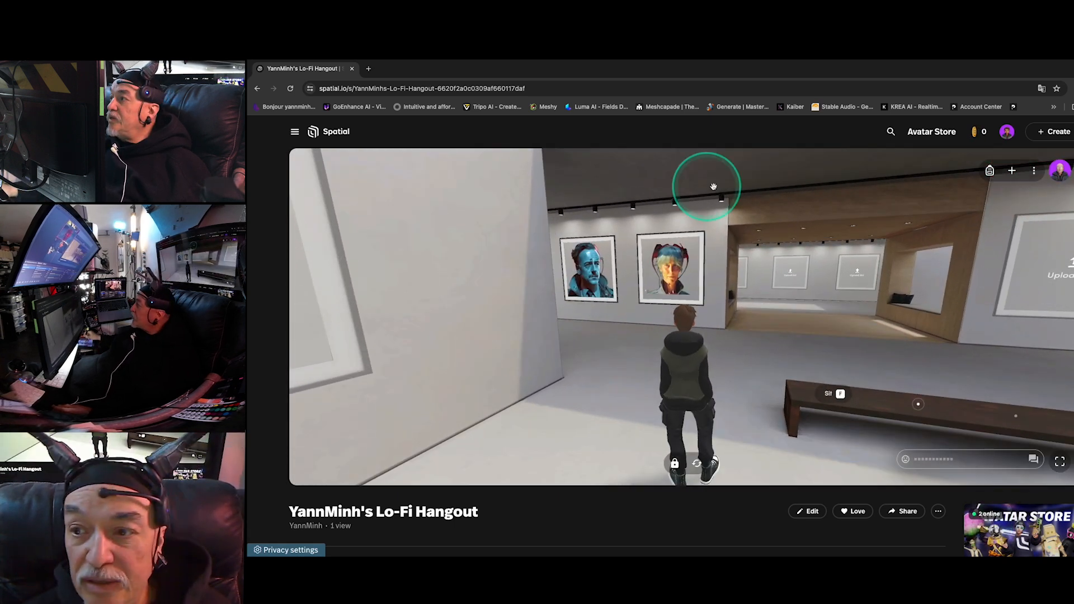
- Browse the content library's Templates, Creator Toolkit, Furniture, Stuff and Recent categories for items to add to the space
click(1011, 171)
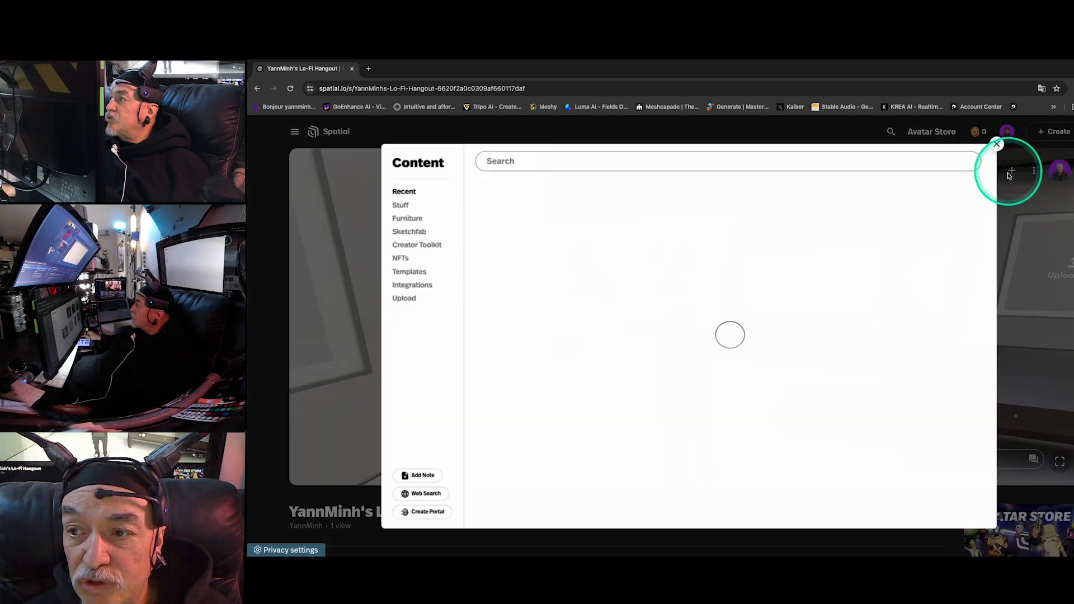
key(ctrl)
click(414, 271)
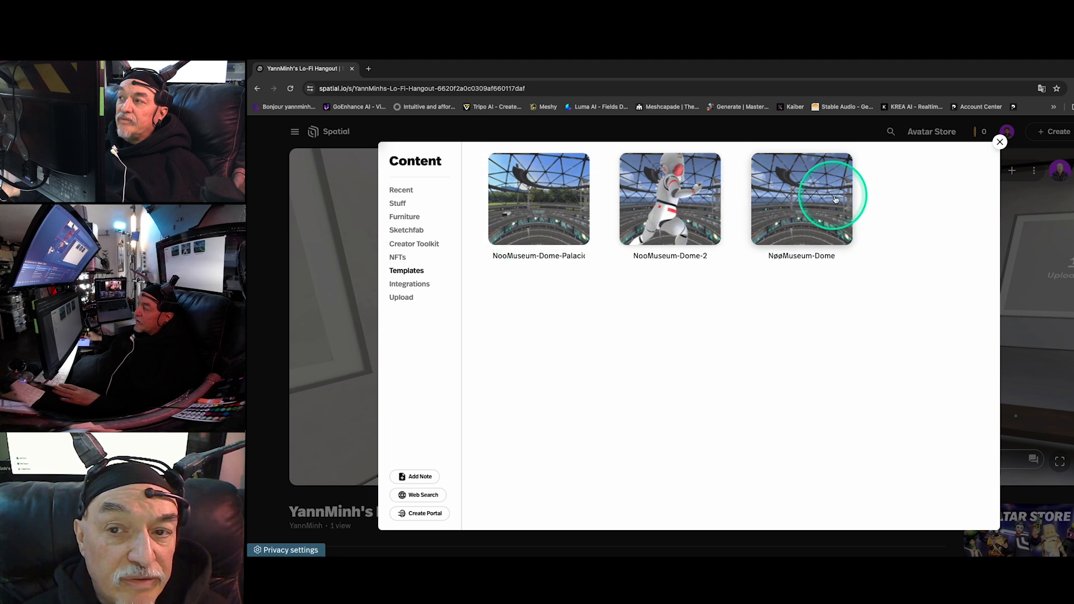
click(414, 245)
click(405, 217)
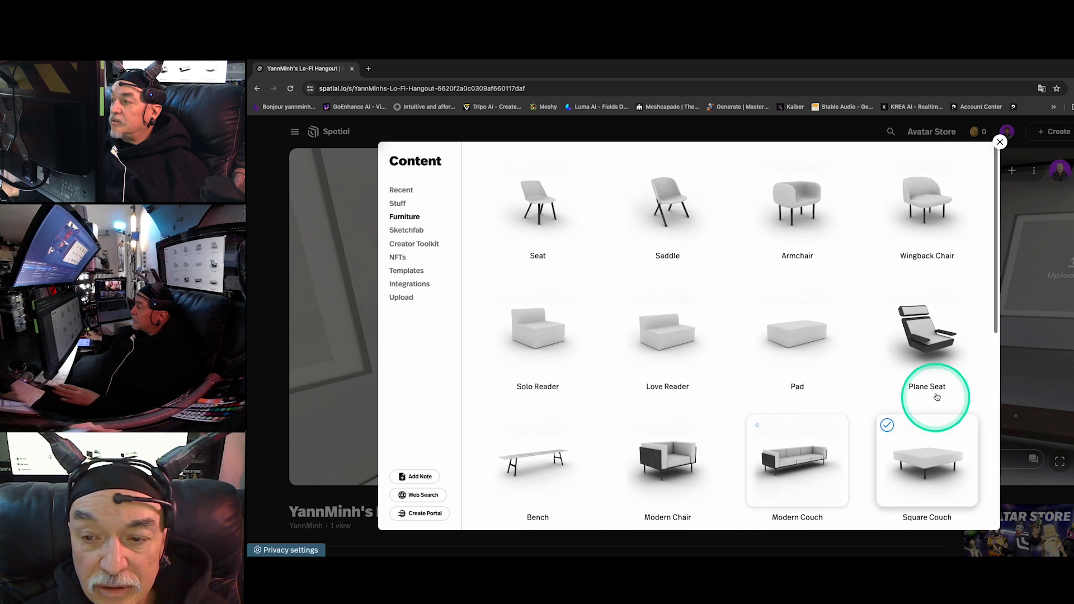
drag(995, 280, 971, 271)
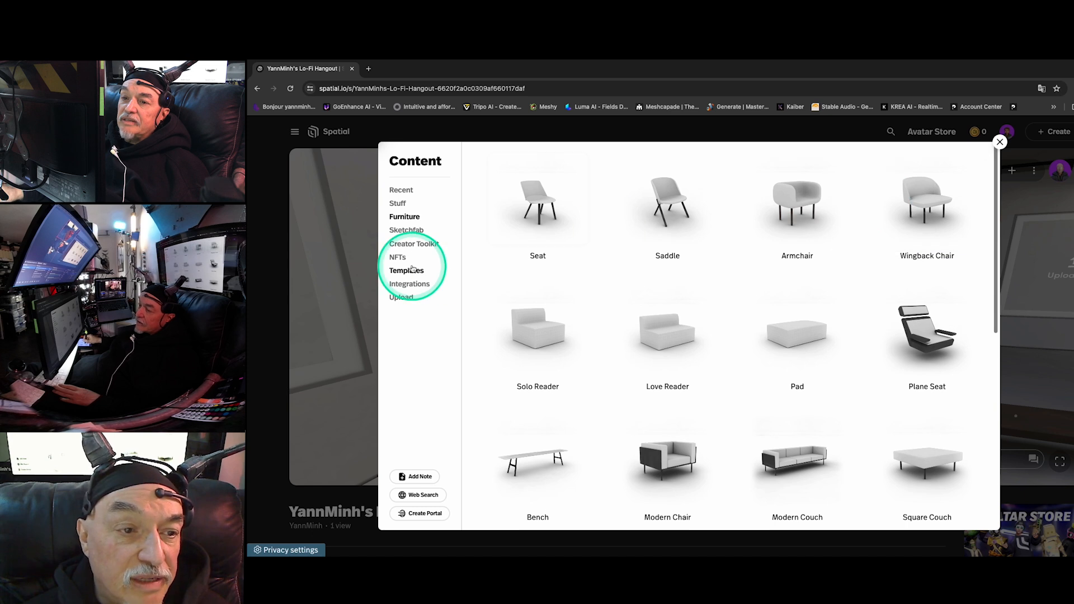
click(406, 202)
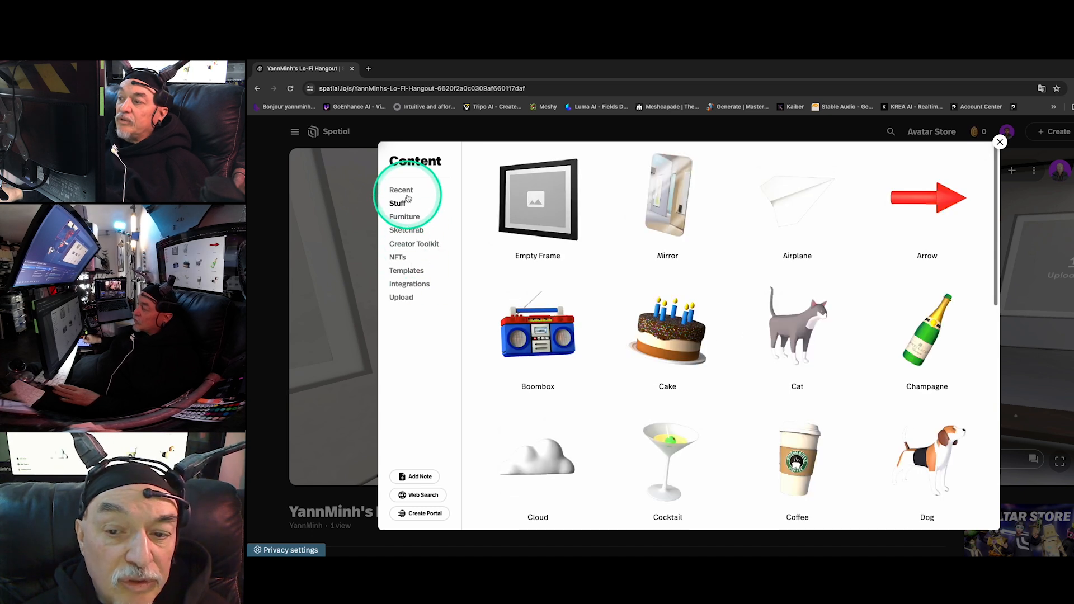
click(400, 191)
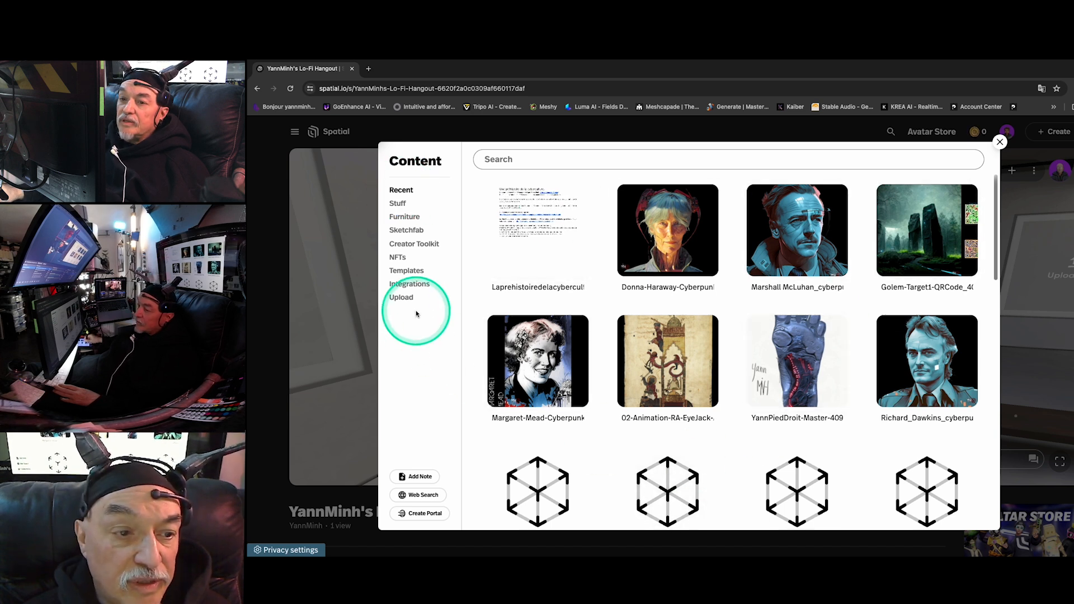
drag(996, 234, 996, 481)
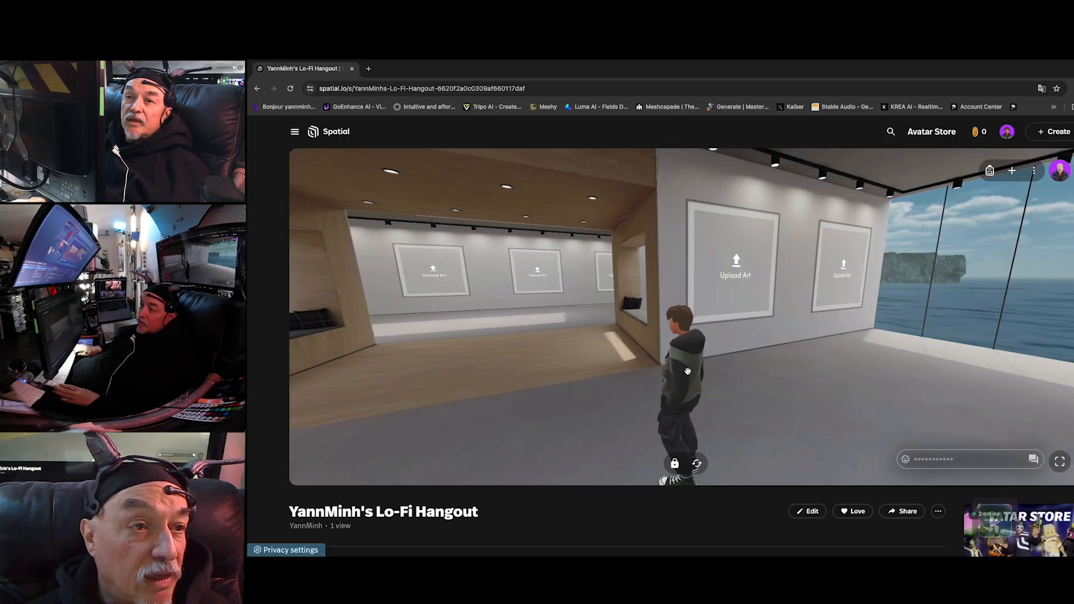
drag(828, 369, 688, 371)
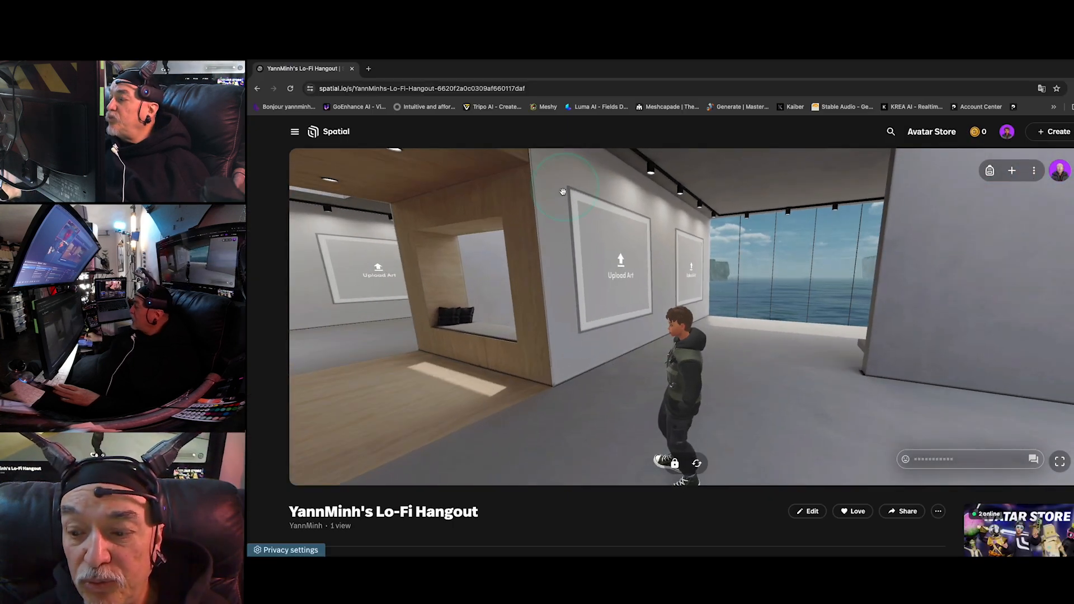
- Copy the space's share link from its sharing options and look at the email invitation form without sending anything
click(904, 511)
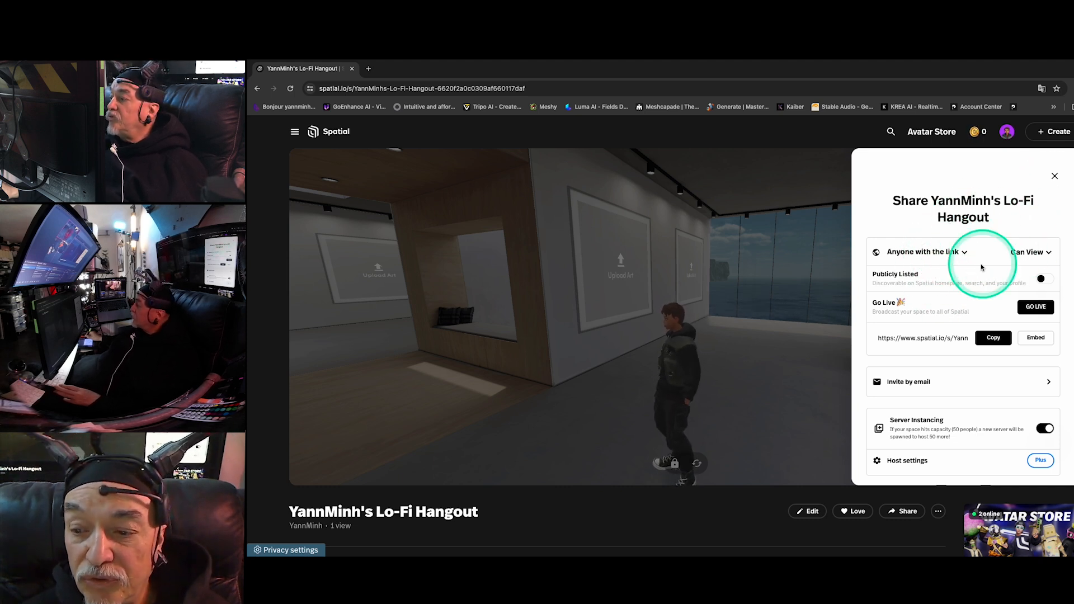
click(995, 343)
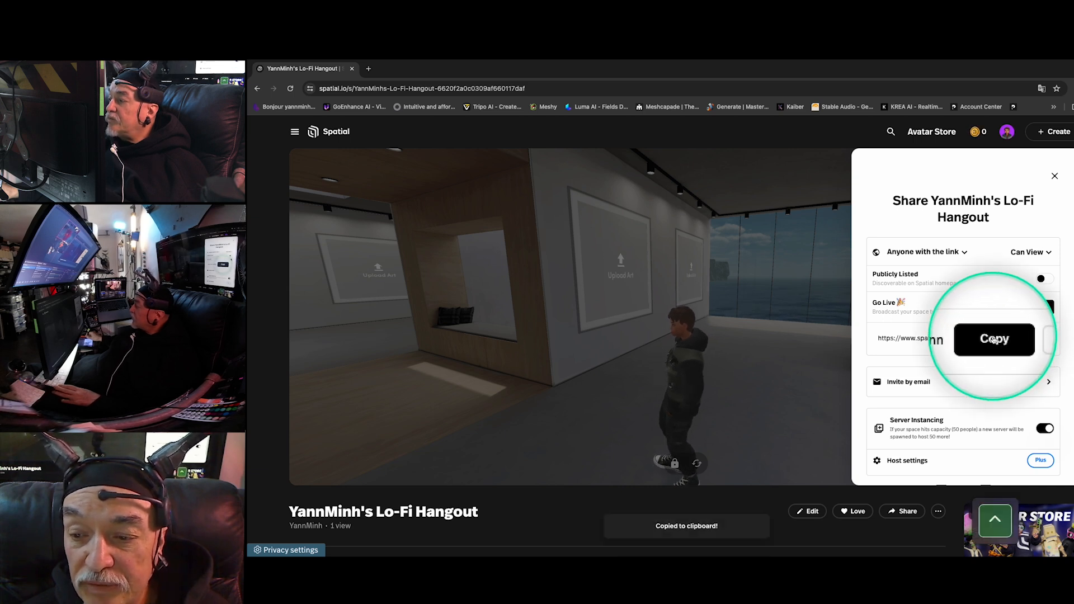
right_click(994, 339)
click(947, 378)
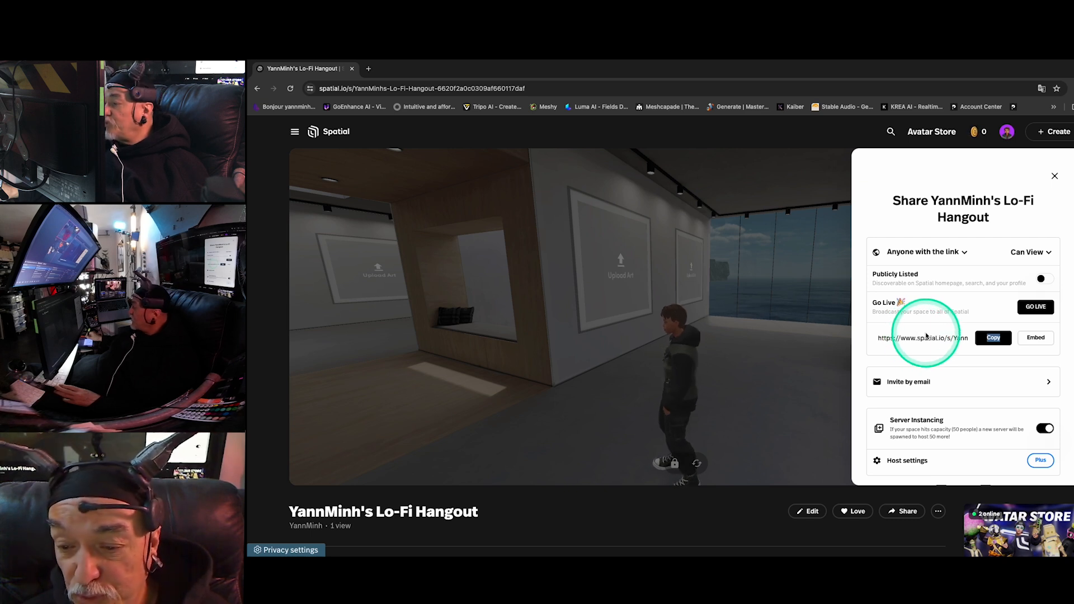
click(924, 383)
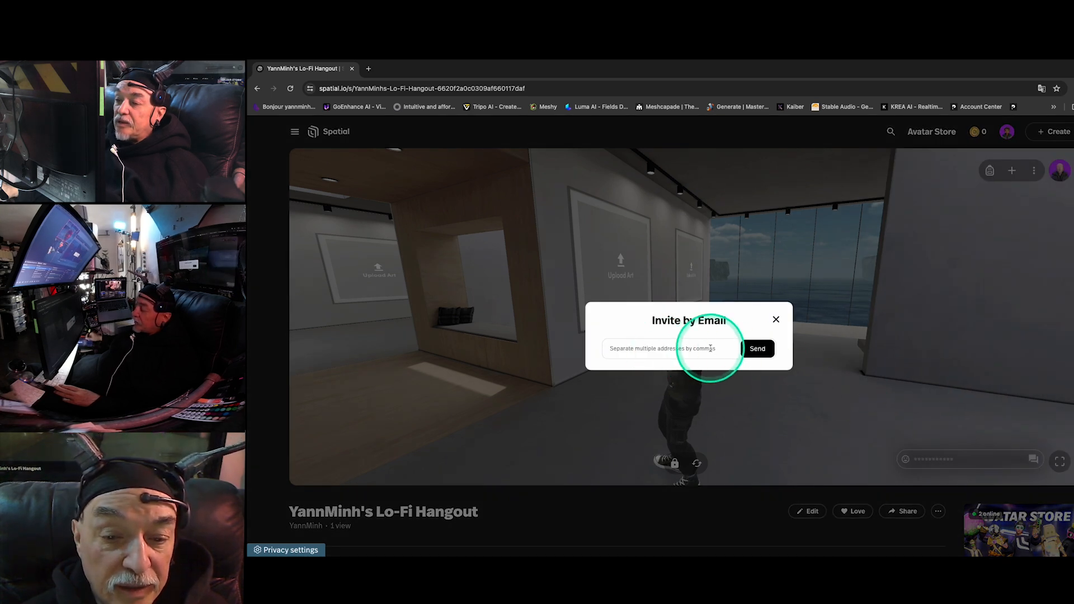
click(776, 319)
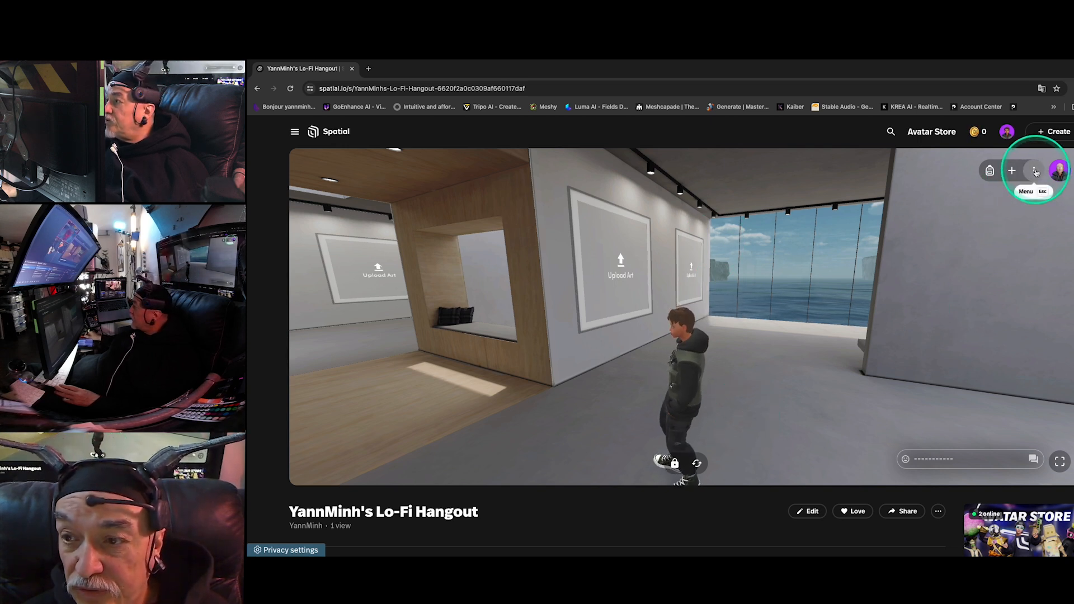
- Reopen the sharing options and restrict the space's access to You and invited users, with the Can View permission
click(907, 511)
click(908, 513)
click(907, 512)
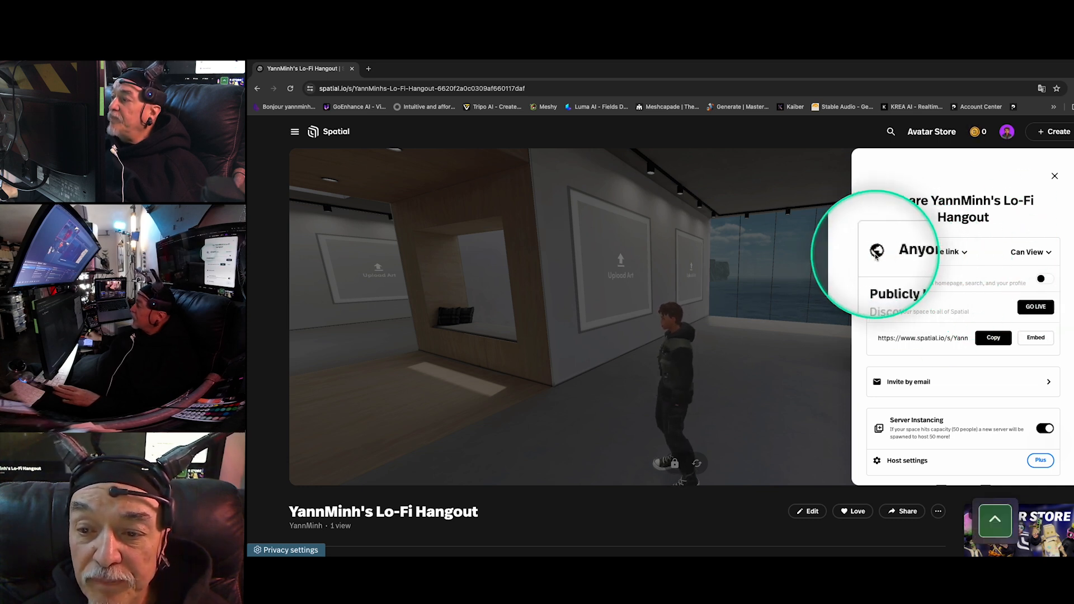
click(964, 254)
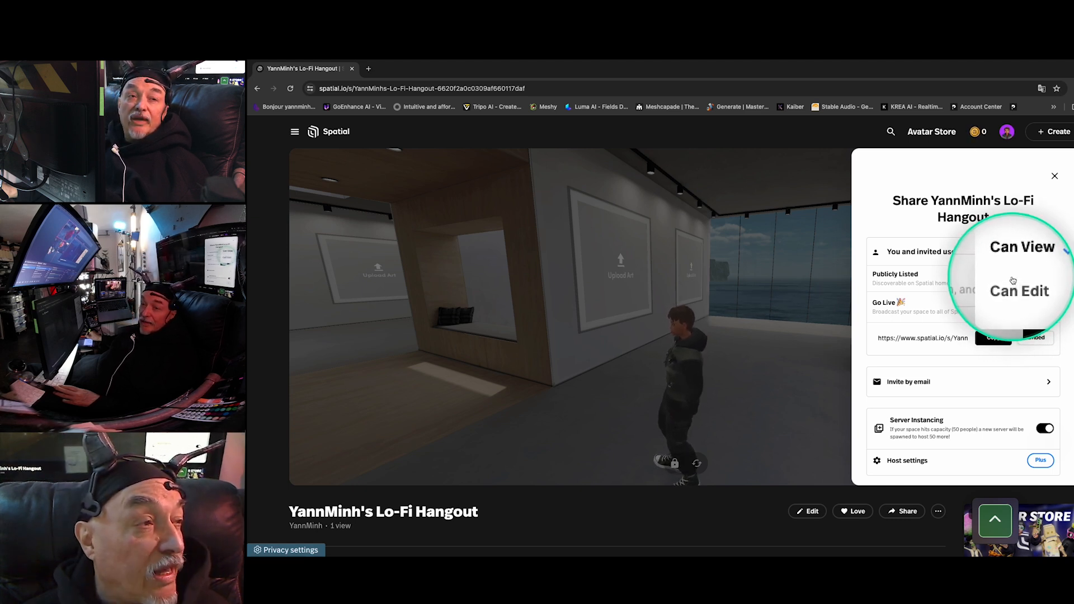
click(1029, 251)
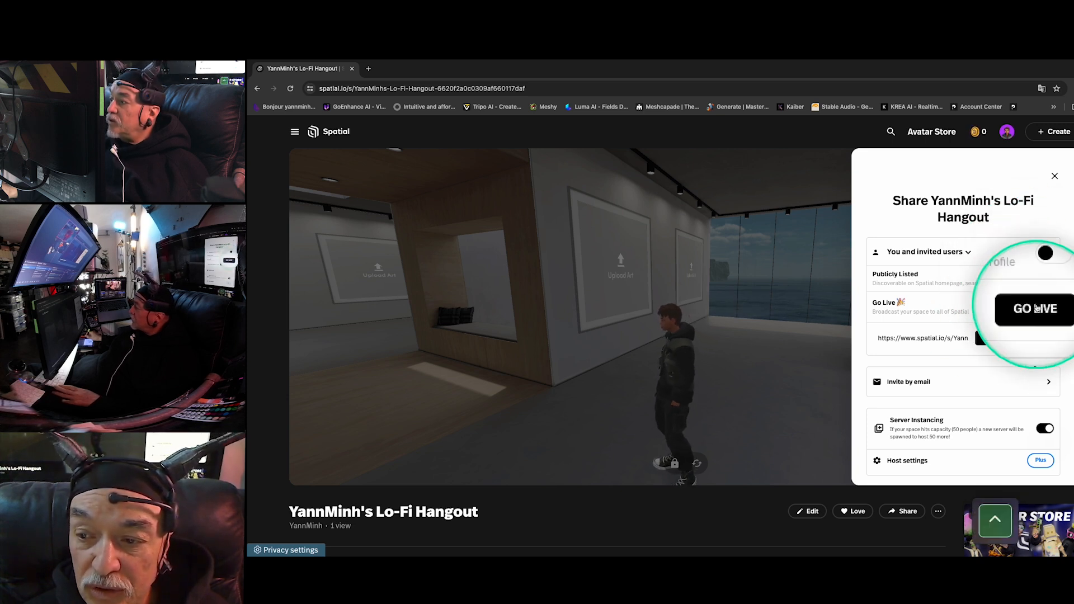
- Start going live with the space and rename it "NooGalerie Pédagogique demo" in its information form
click(1036, 307)
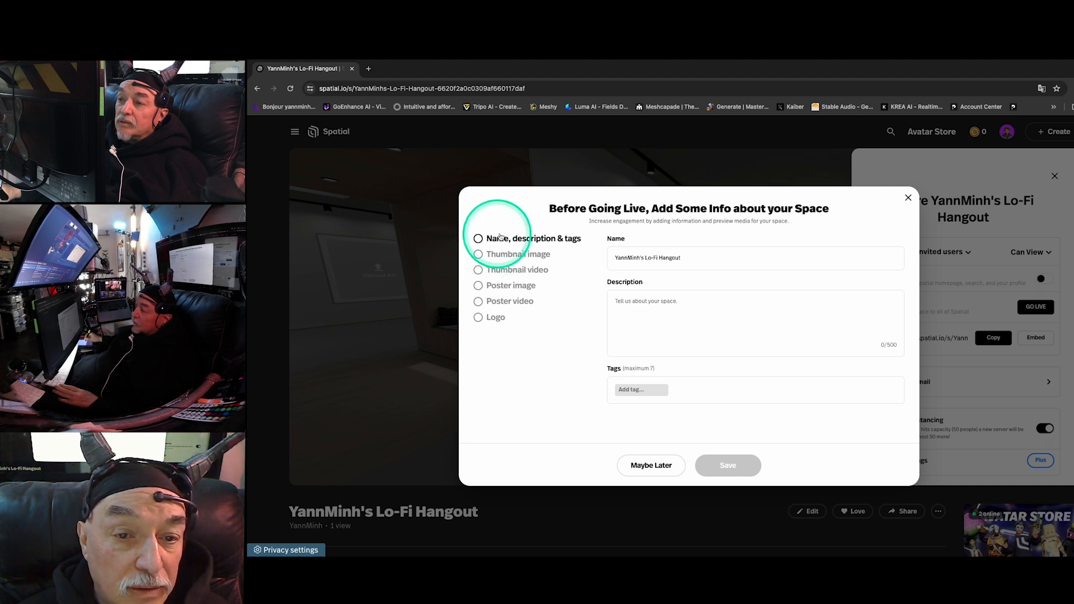
click(664, 256)
drag(690, 257, 582, 260)
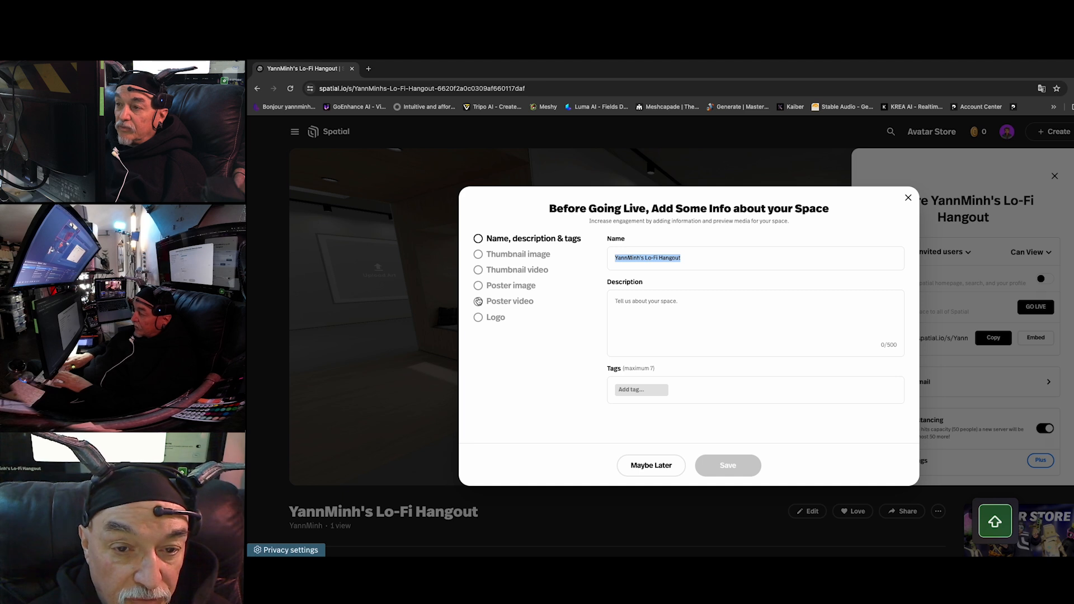
text(NooGalerie Pédagogique demo)
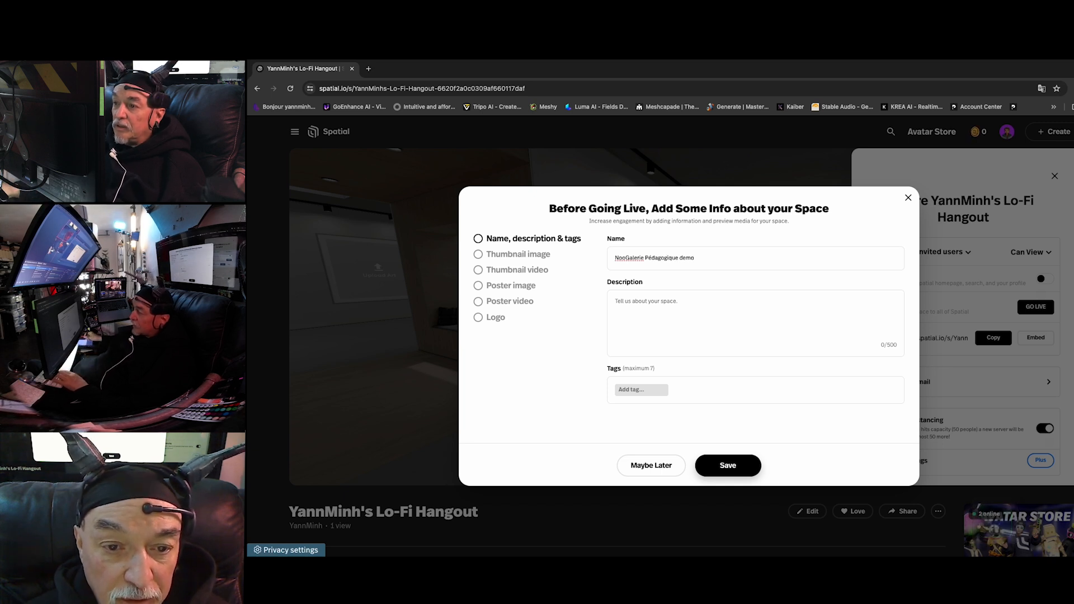
- Enter "Ceci est une galerie prototype pour des cours" as the space's description
drag(688, 301, 495, 389)
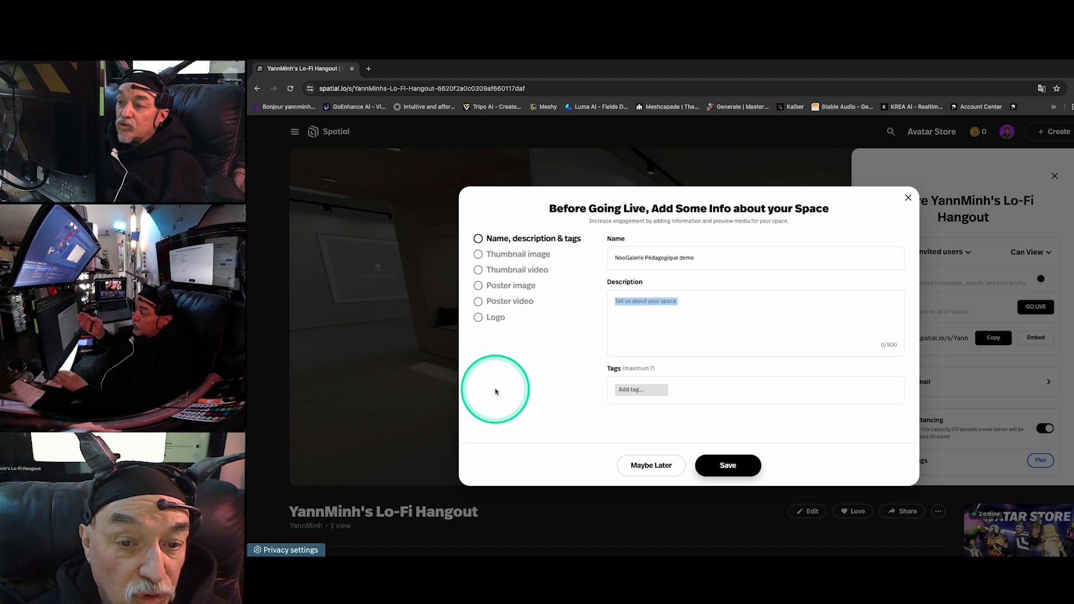
key(super+c)
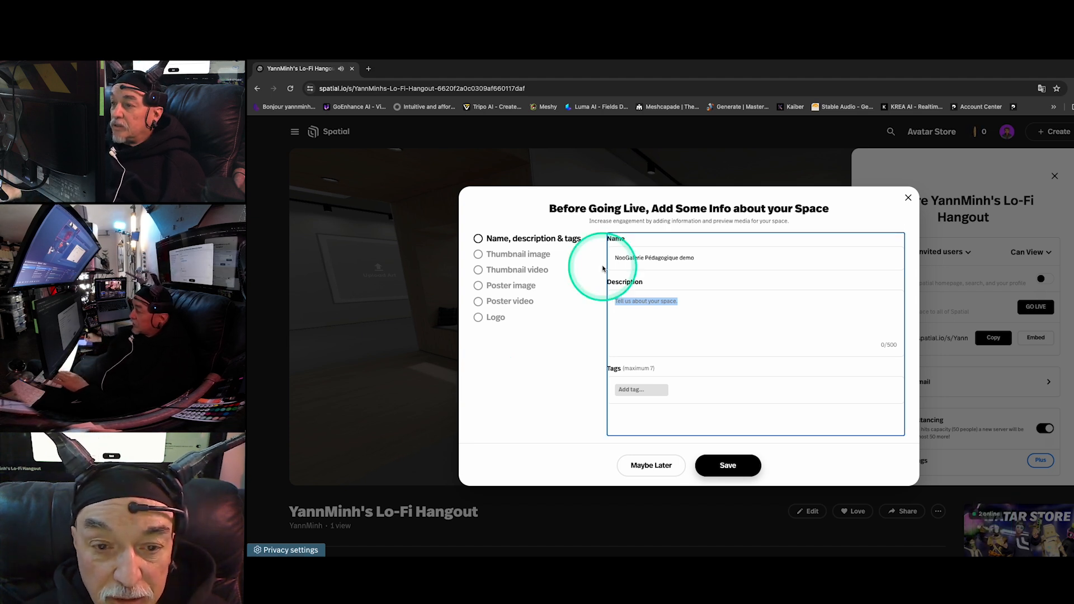
click(647, 302)
text(Ceci est un)
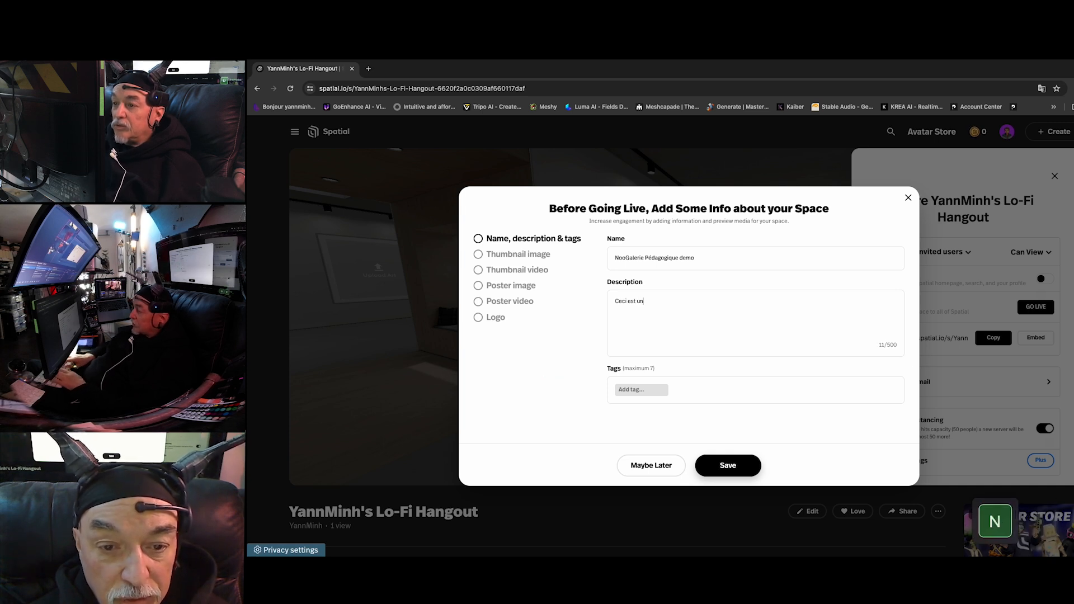
text(e galerie pour)
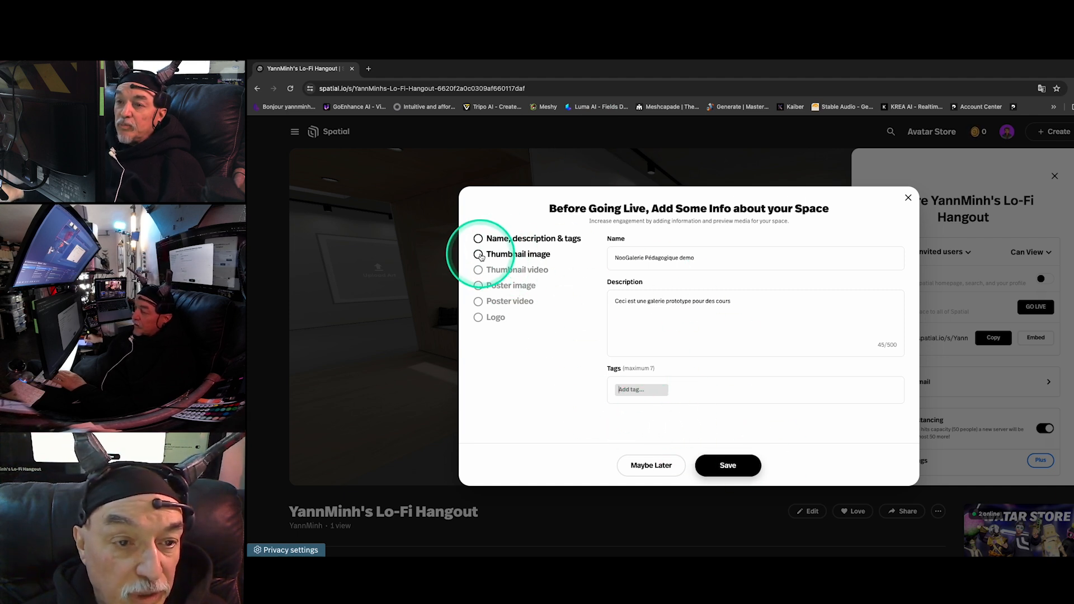
- Review the thumbnail image, thumbnail video, poster image, poster video and logo options, leaving the thumbnail image on Auto
click(480, 255)
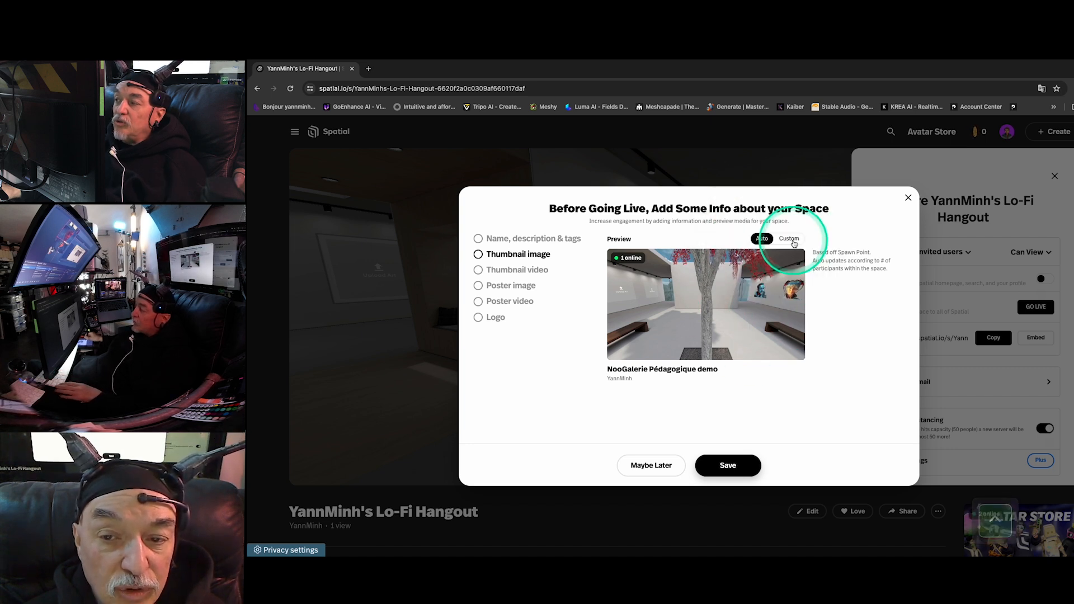
click(790, 240)
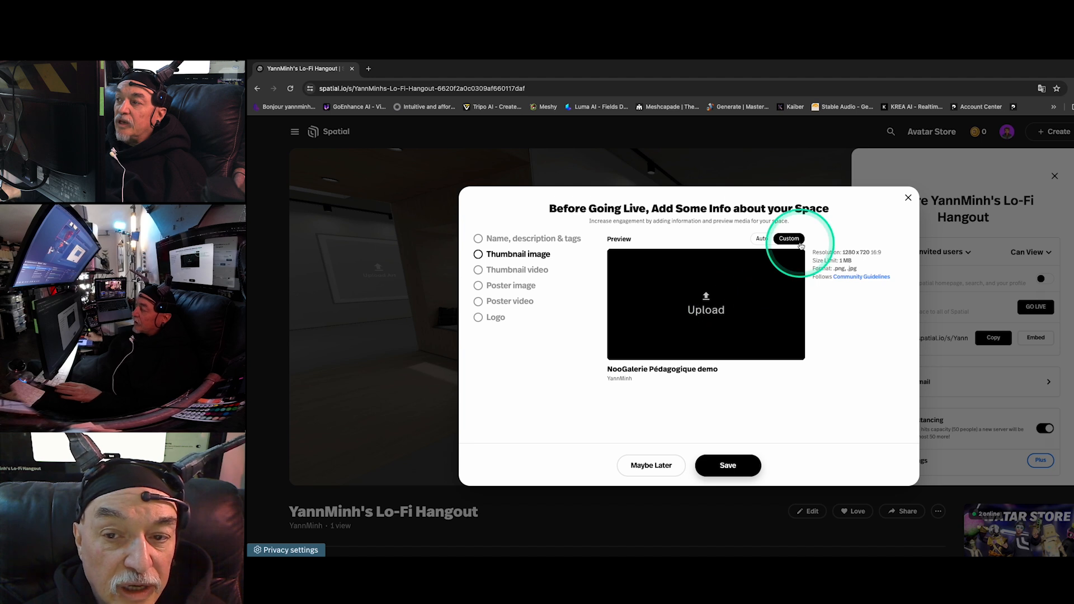
click(762, 239)
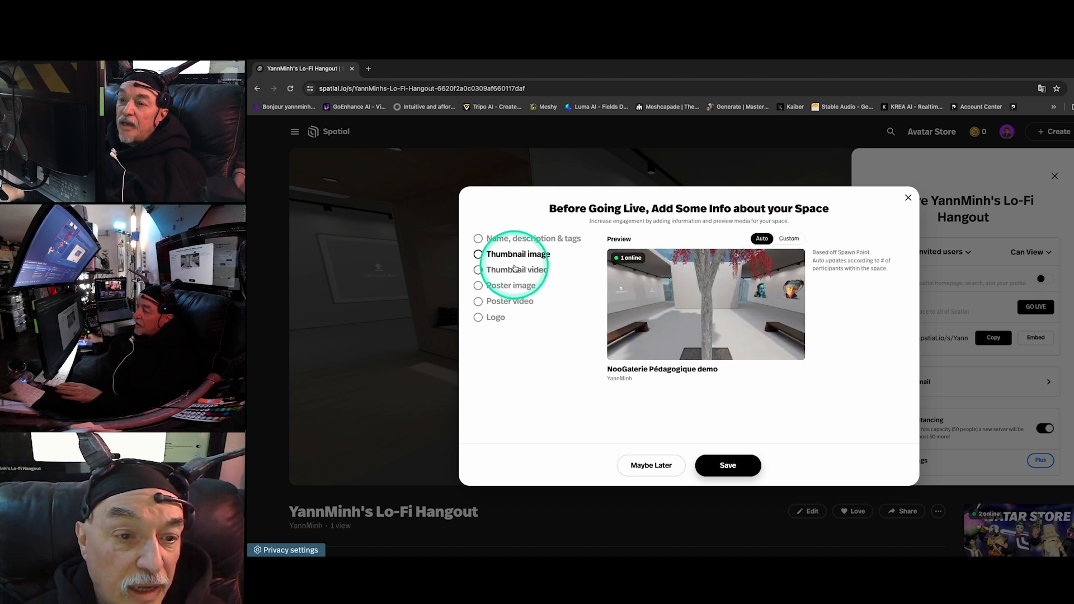
click(515, 270)
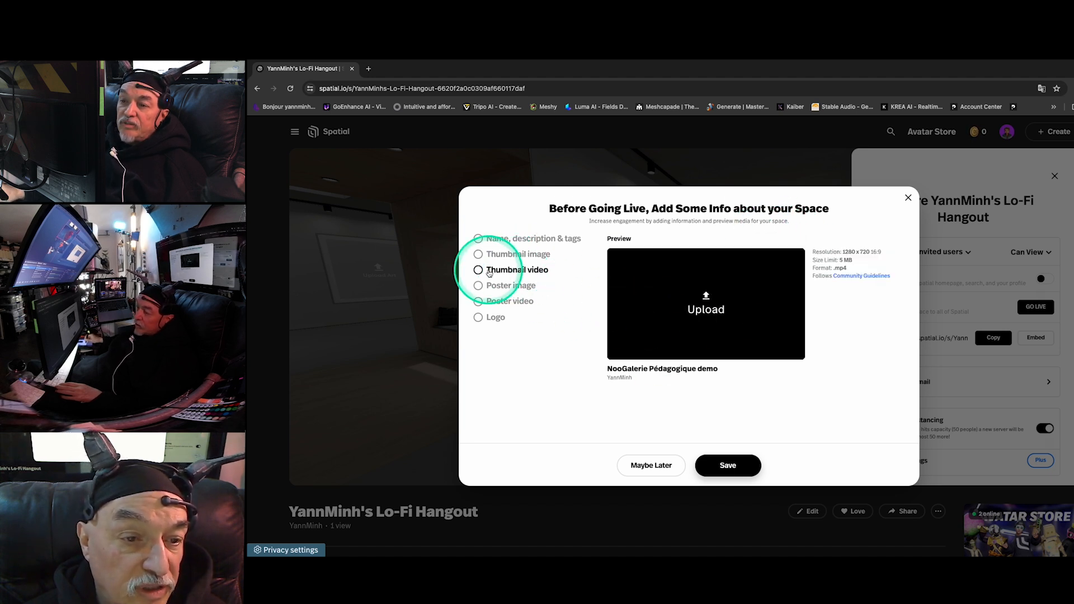
click(495, 286)
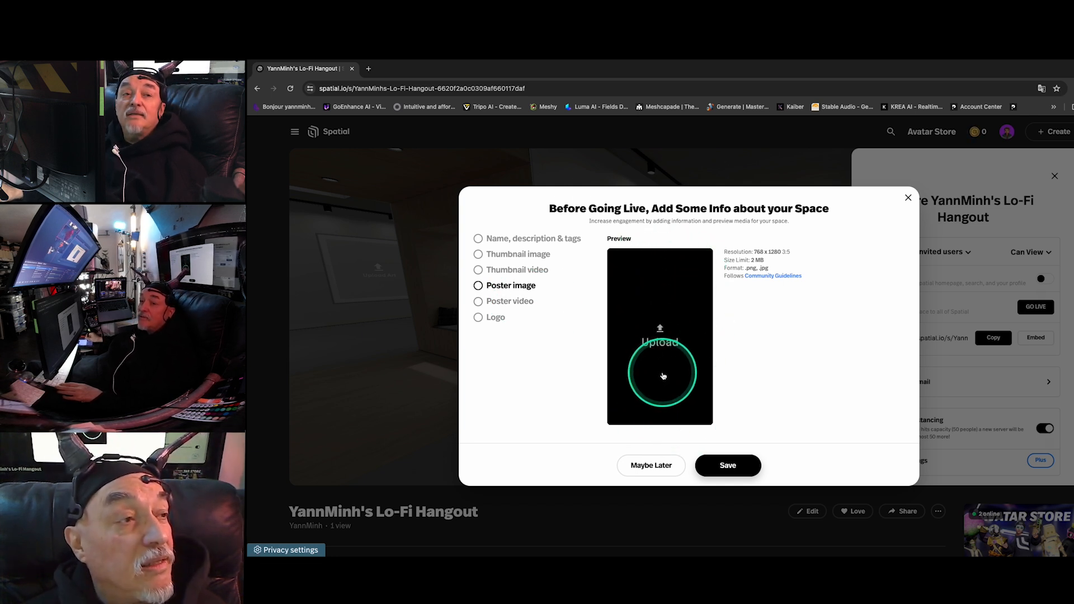
click(499, 300)
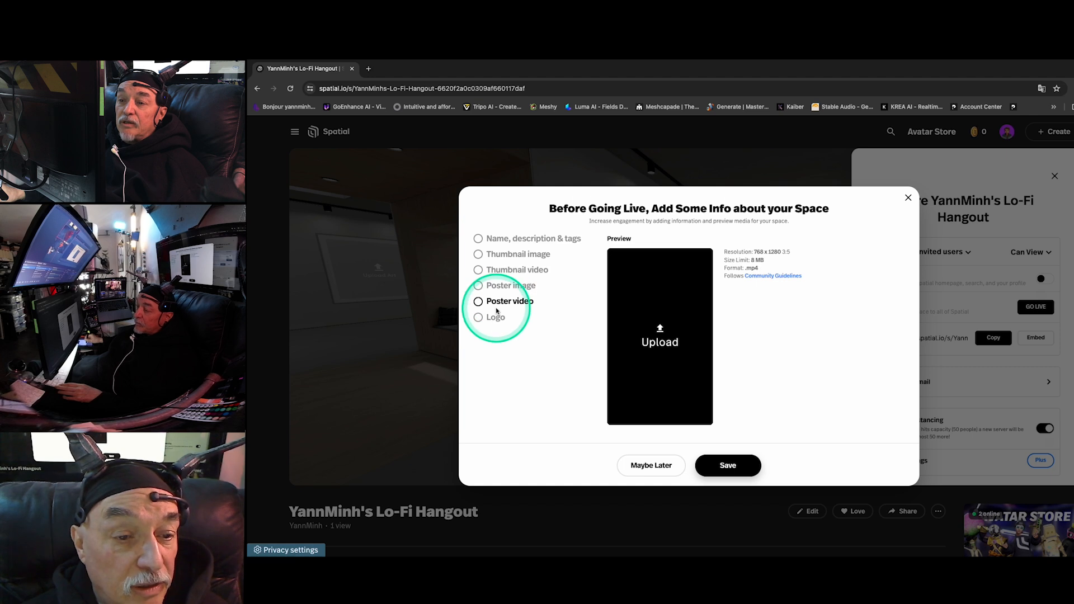
click(494, 316)
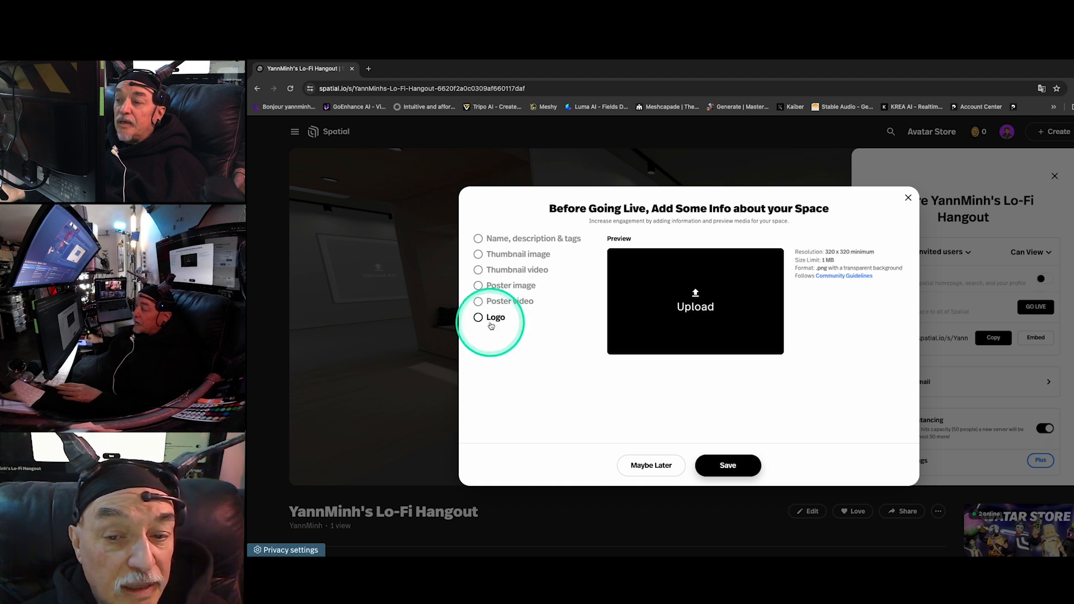
- Save the space's name and description and go live in the space
click(531, 239)
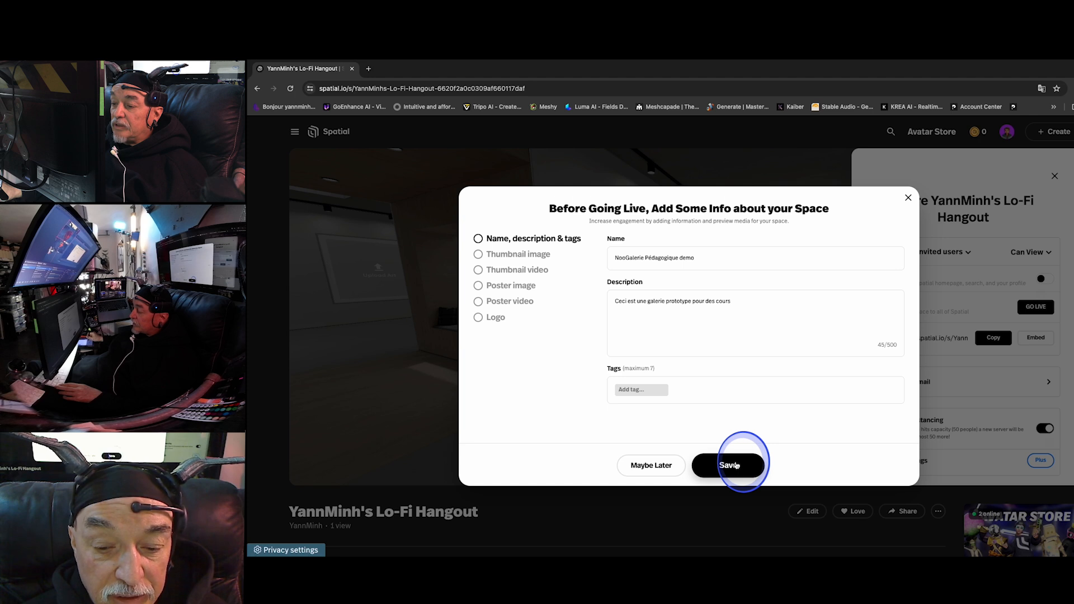
click(736, 465)
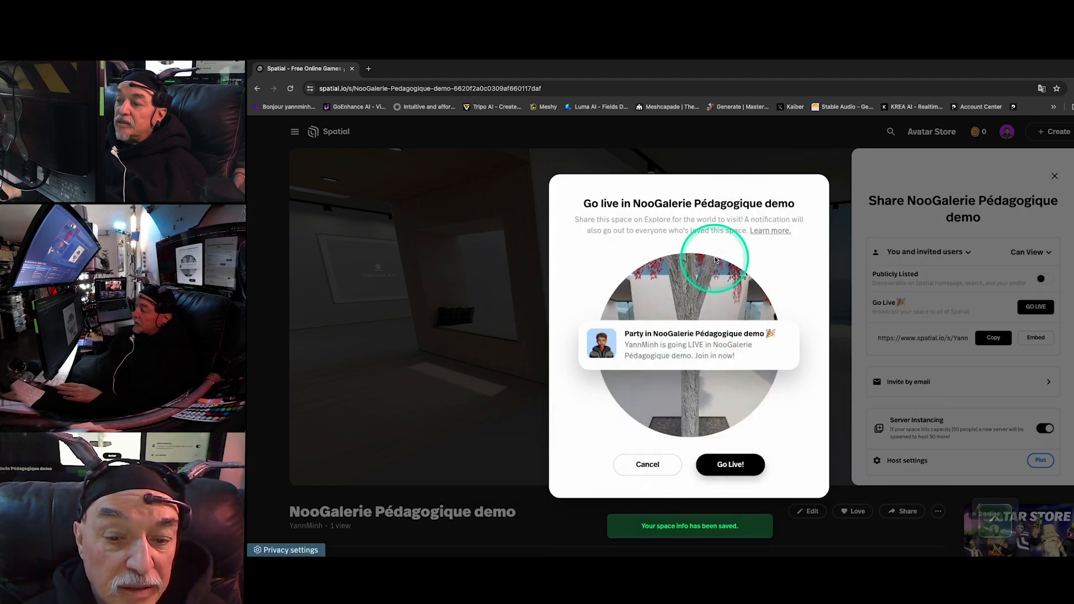
click(732, 467)
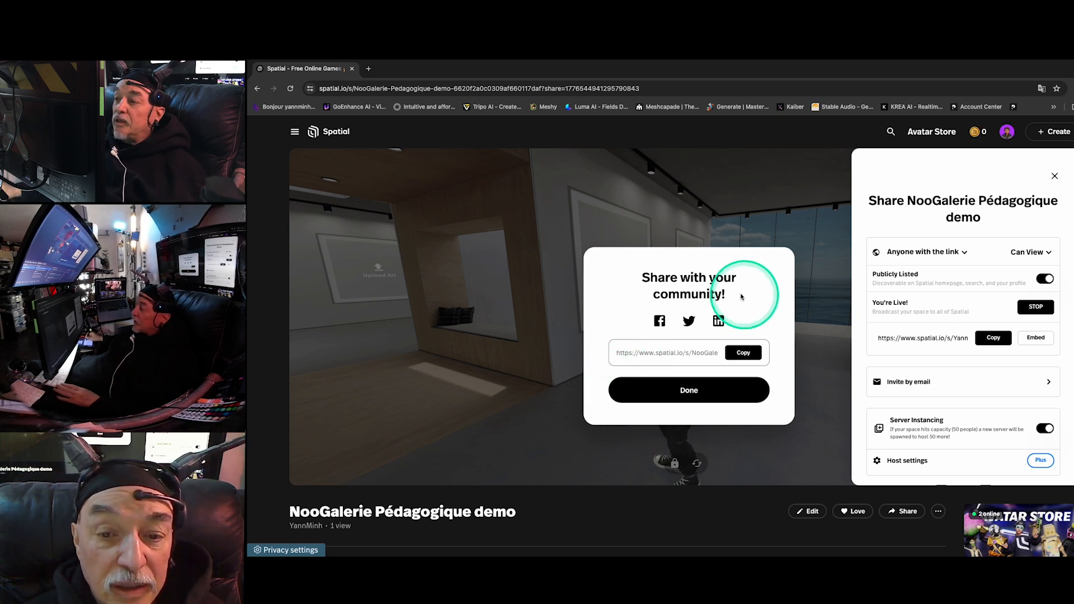
- Copy the live space's community link and finish sharing
click(741, 354)
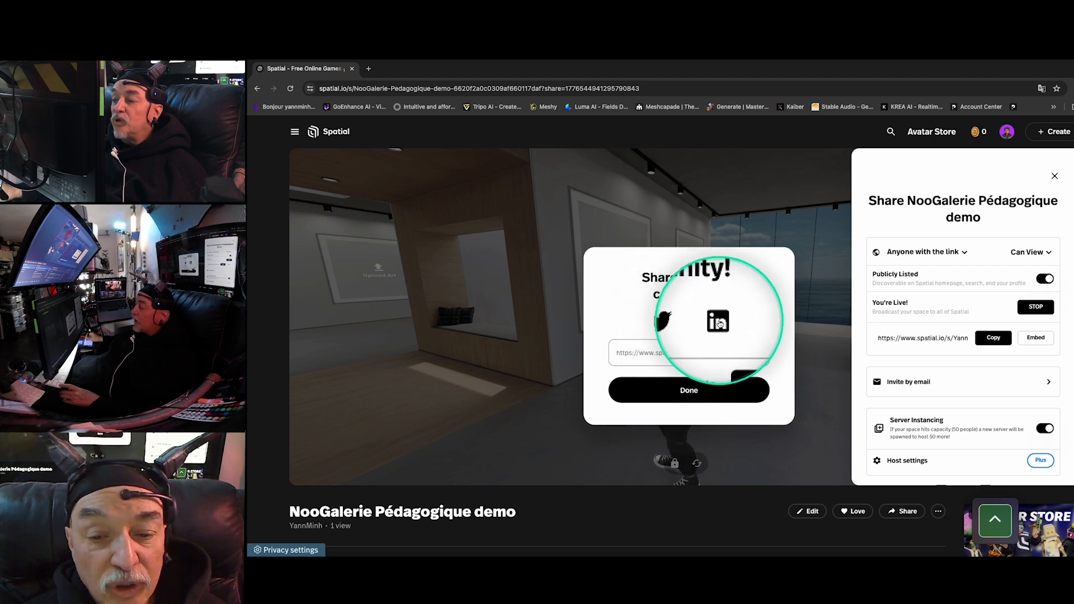
click(700, 391)
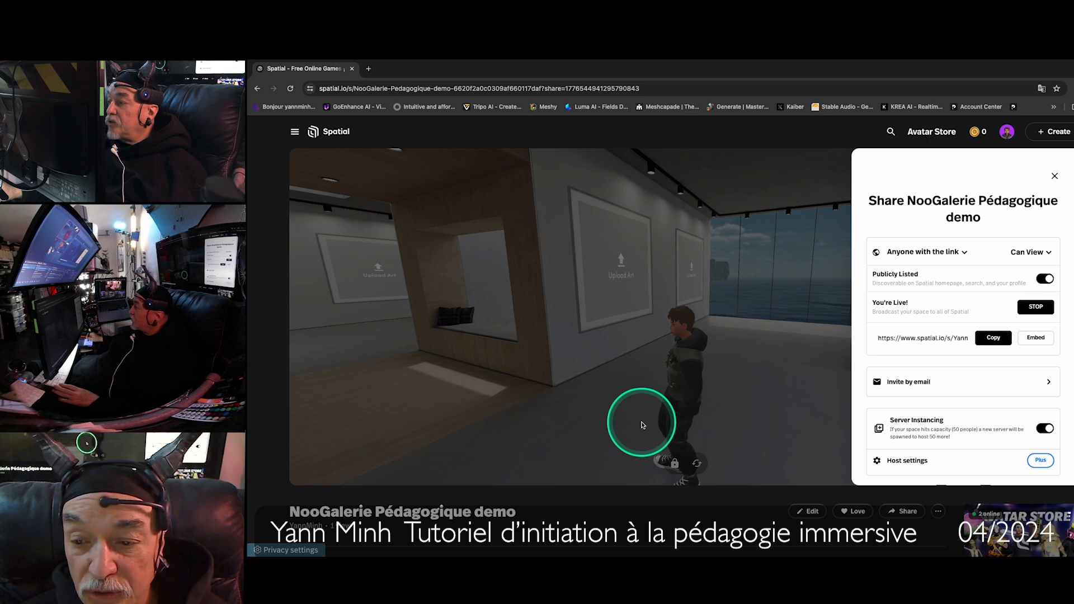